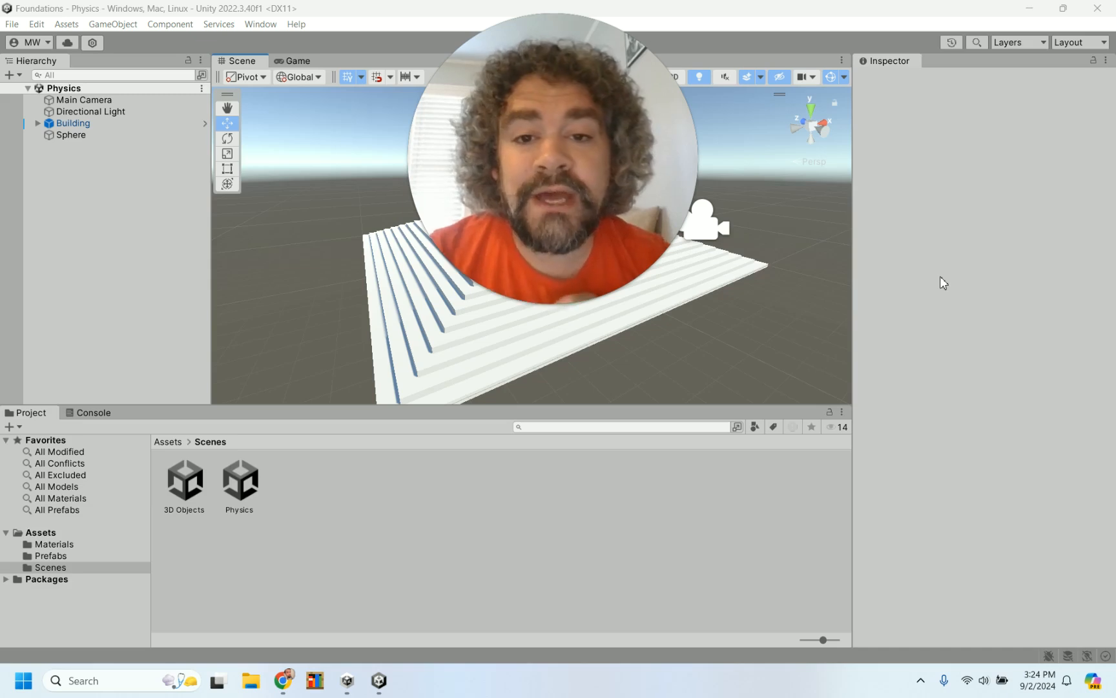
Run the Physics scene in play mode to watch the sphere drop onto the building's steps, and stop it
drag(562, 55, 901, 54)
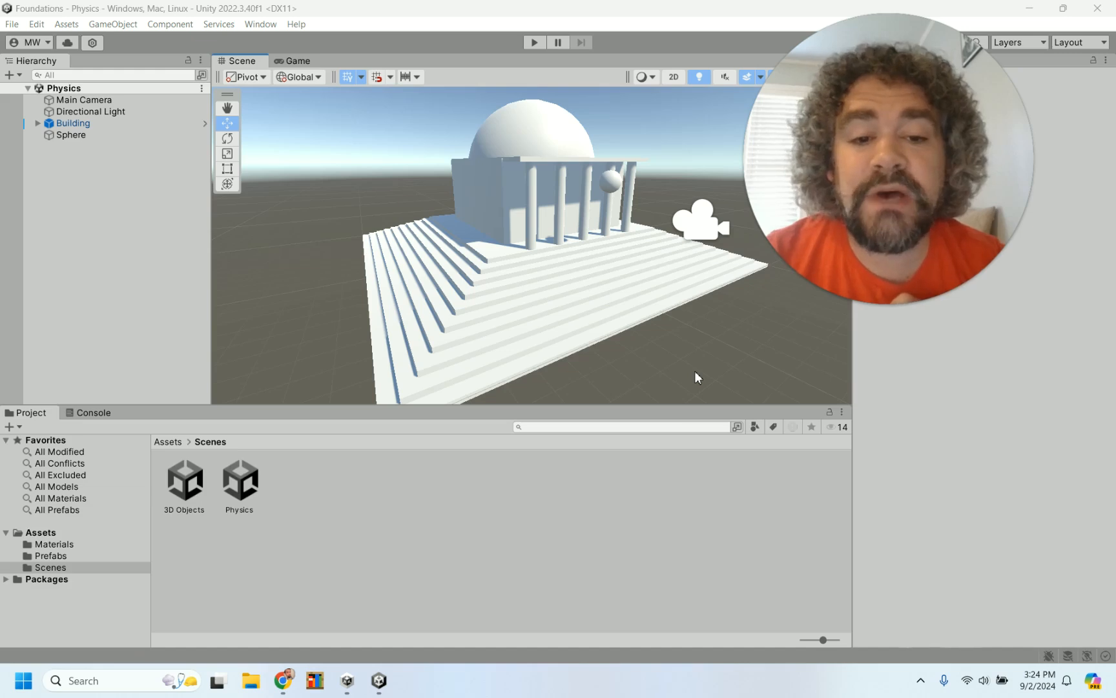
right_click(534, 43)
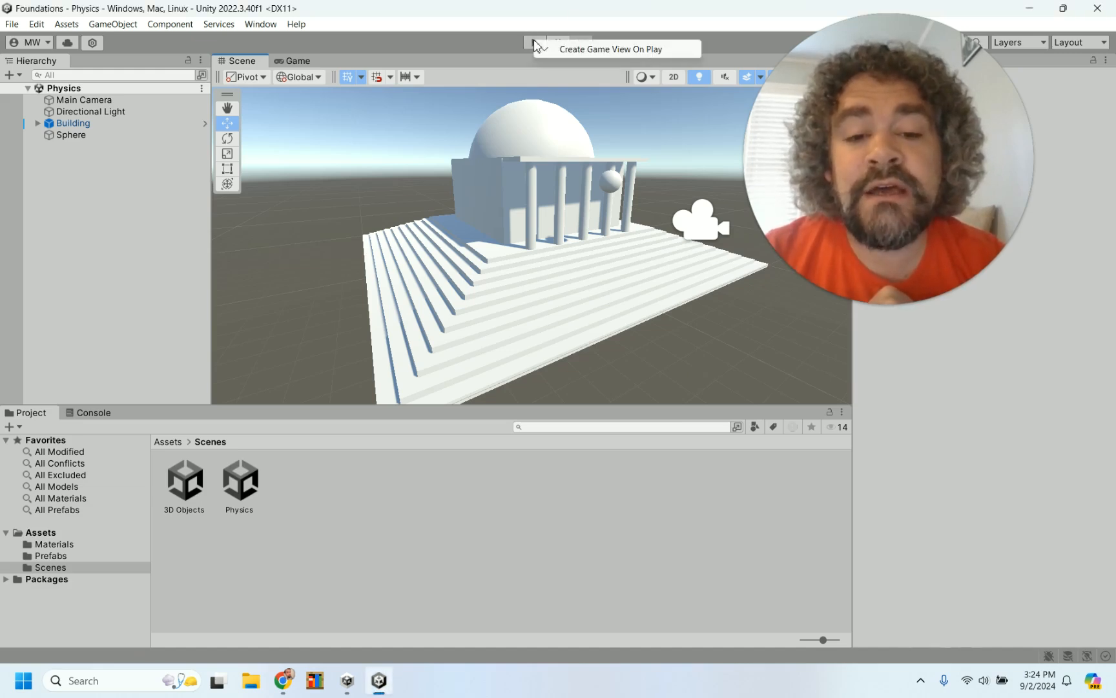
click(534, 42)
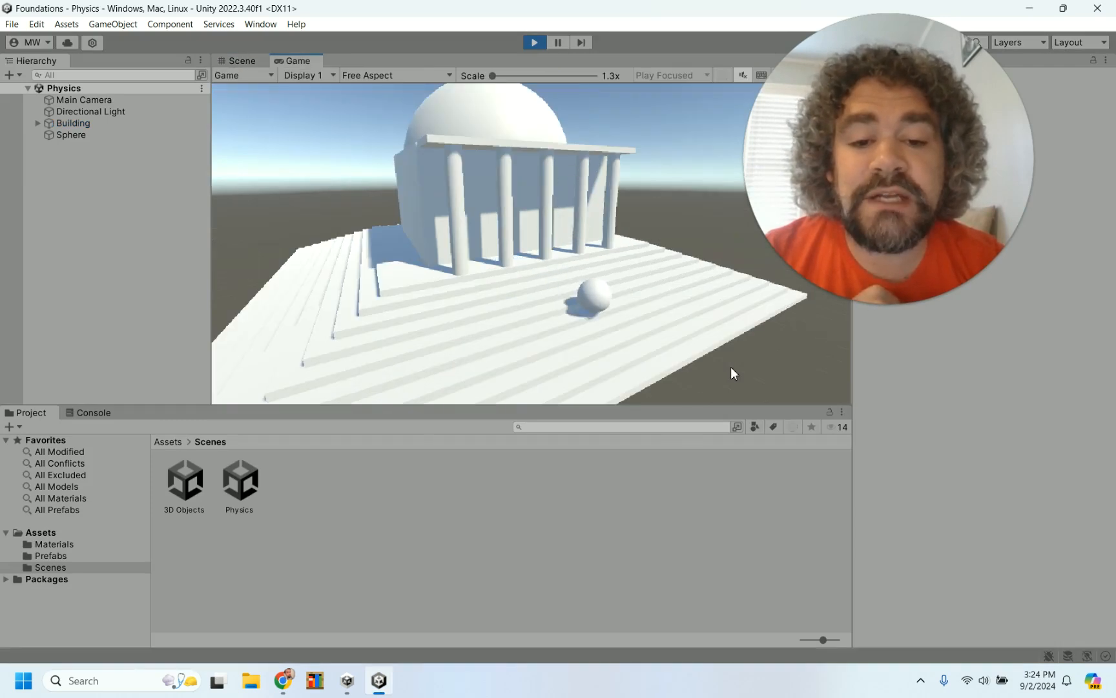
click(535, 42)
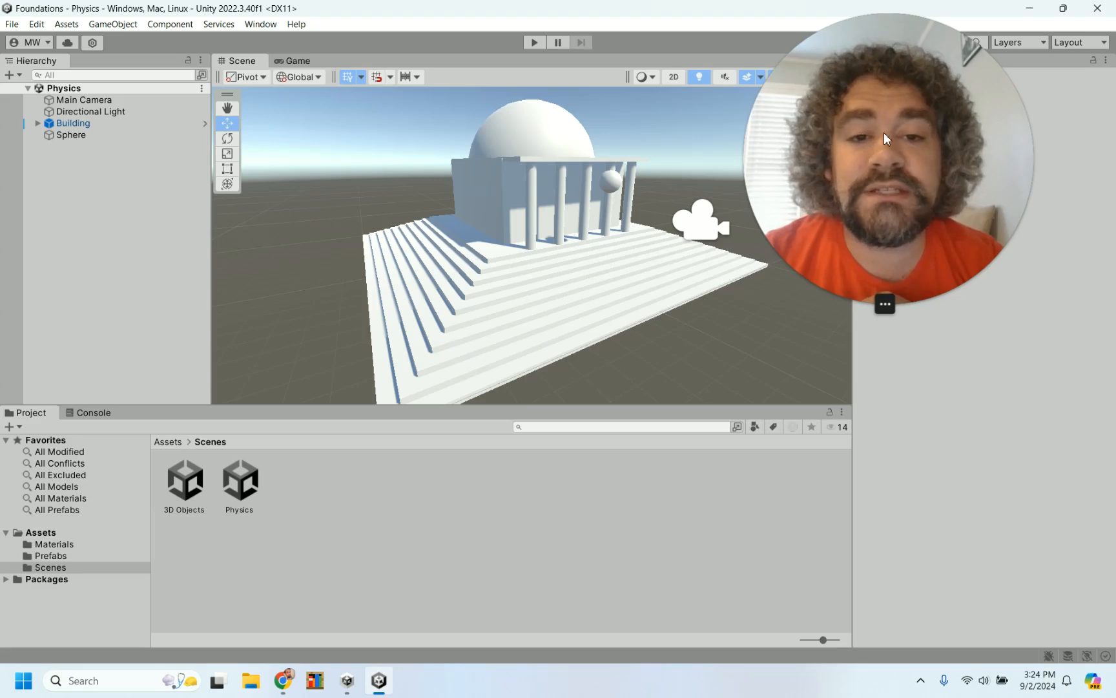
drag(884, 133, 689, 528)
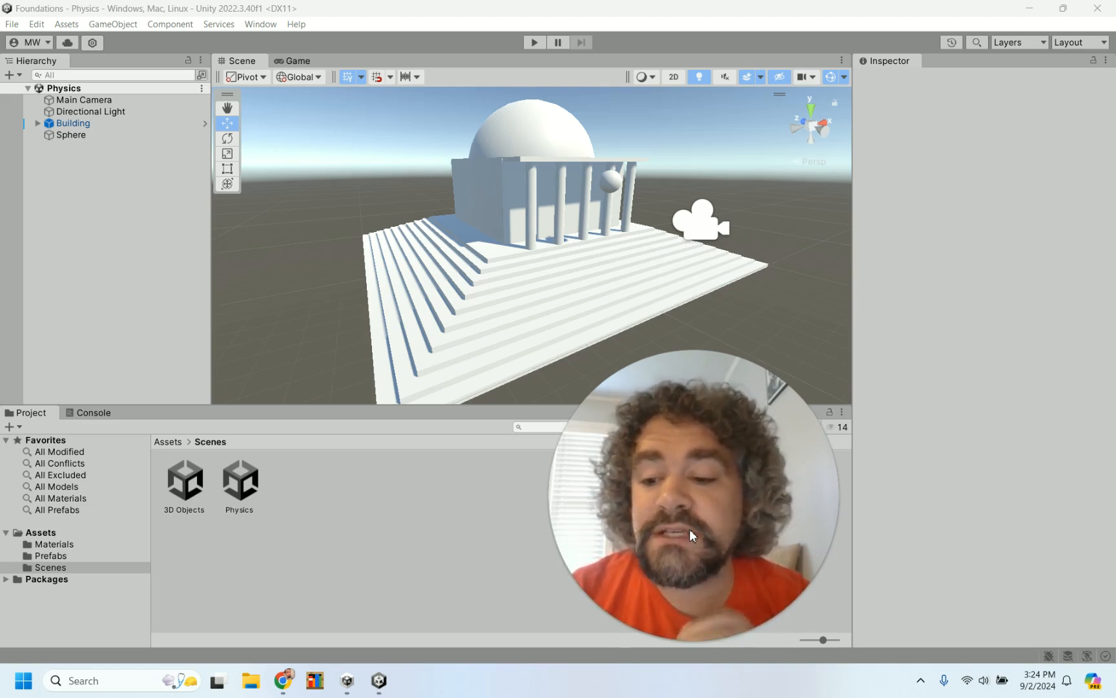
Open the Materials folder inside the project's Assets
click(46, 532)
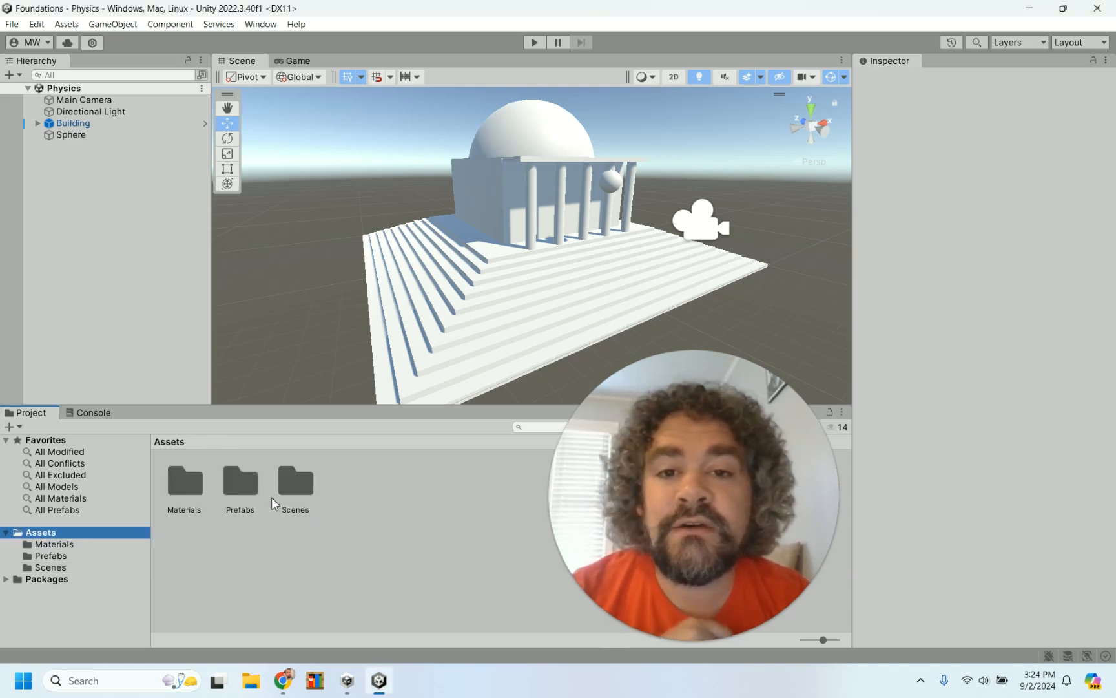
double_click(177, 485)
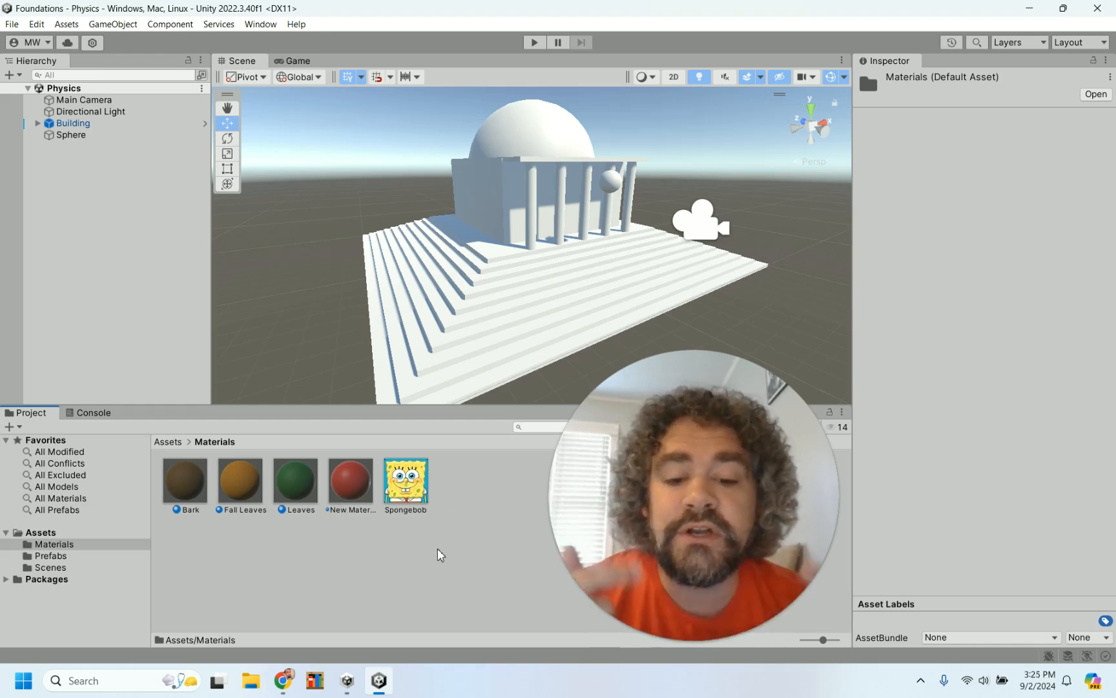
right_click(464, 476)
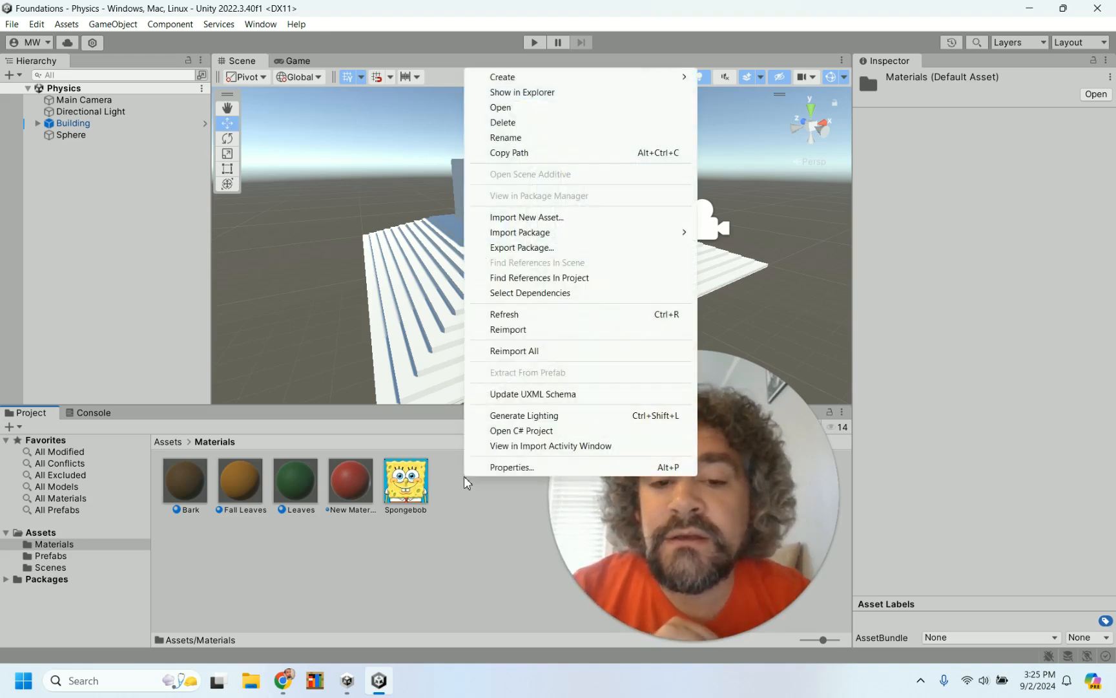
mouse_move(517, 231)
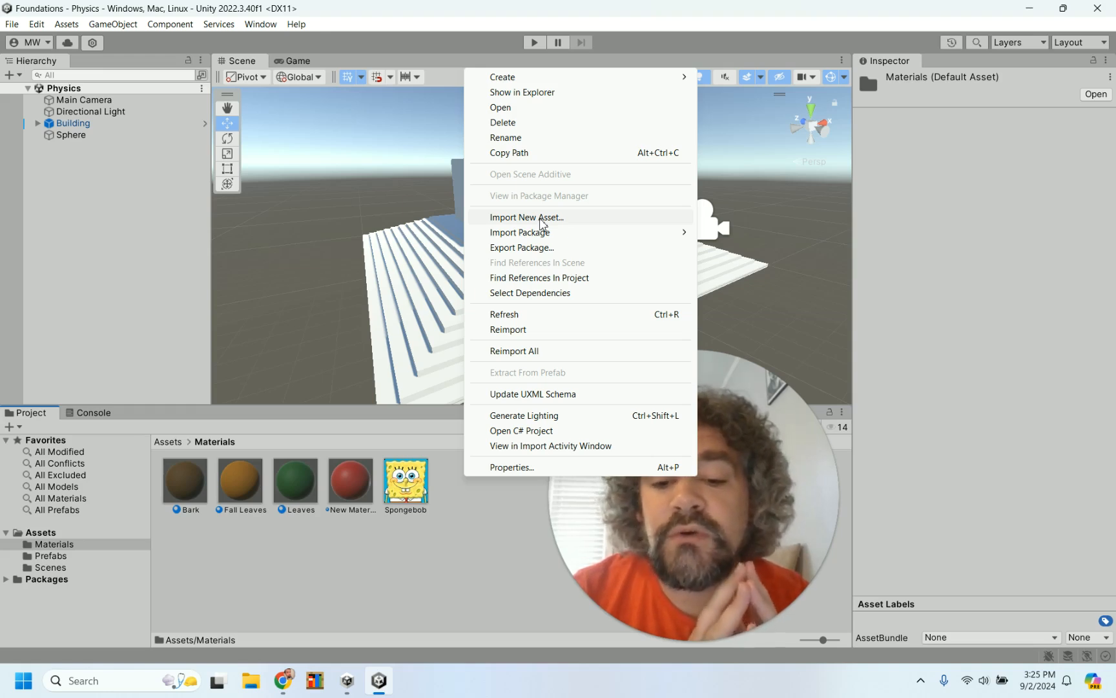
click(472, 486)
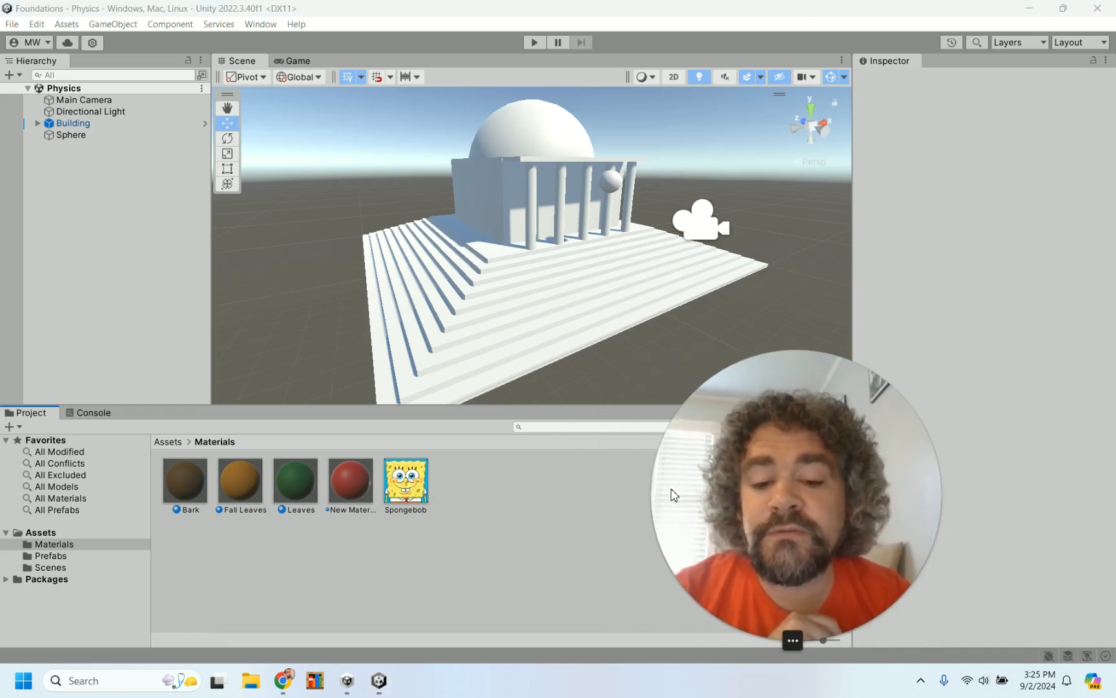
Create a new material in the Materials folder, keeping its default name
right_click(464, 489)
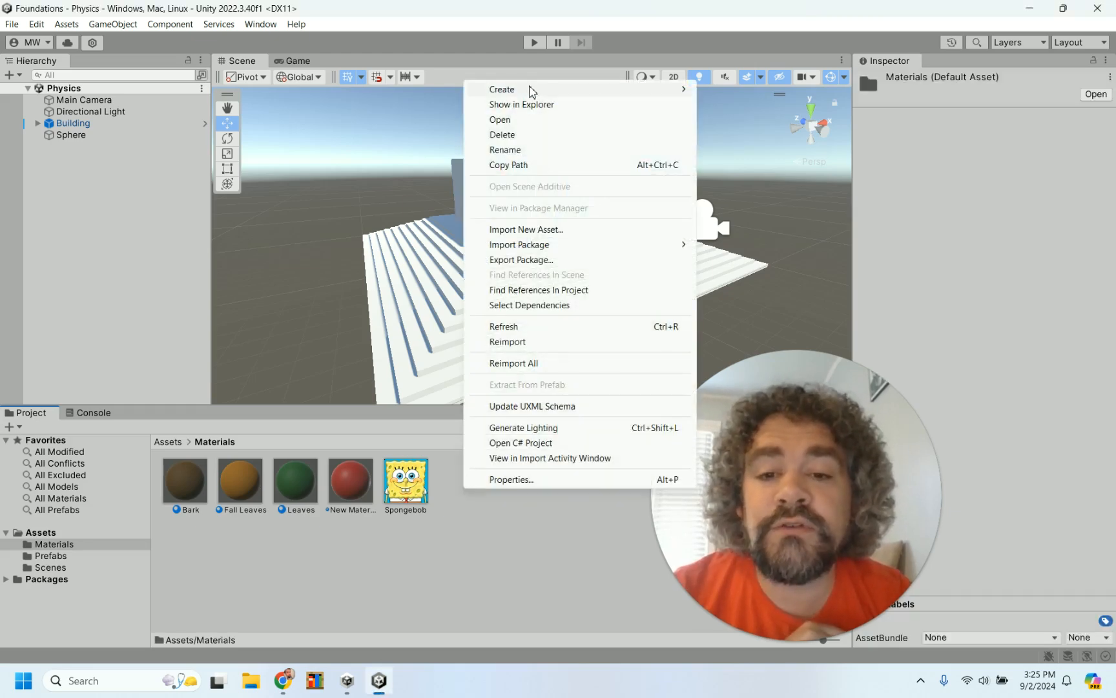
mouse_move(530, 90)
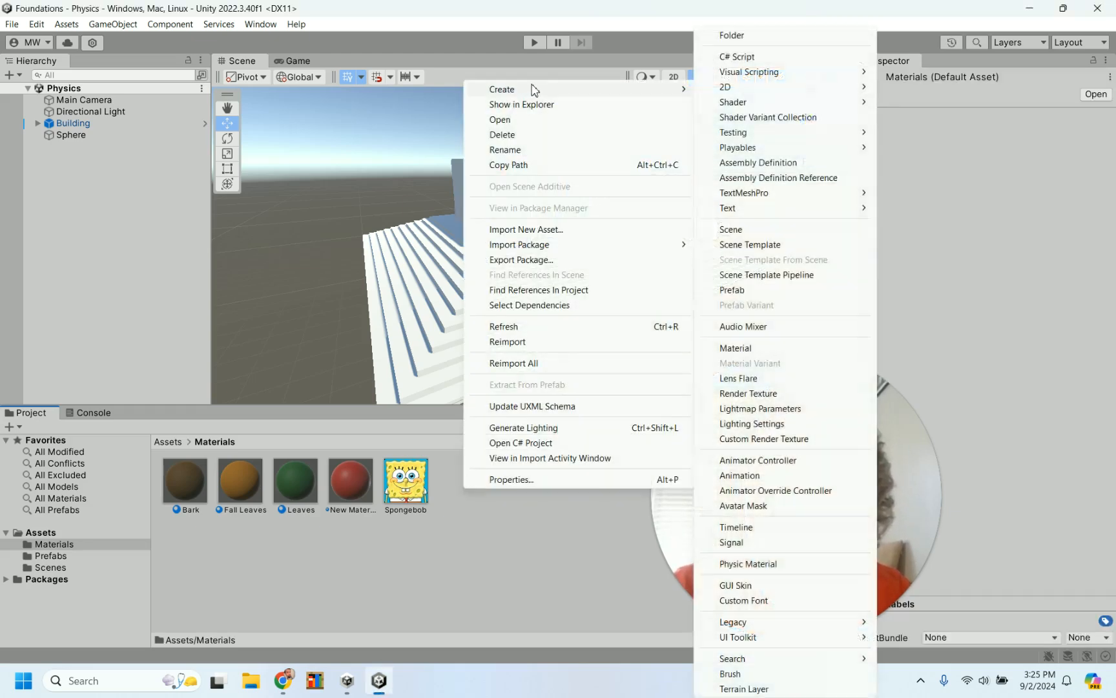
click(779, 353)
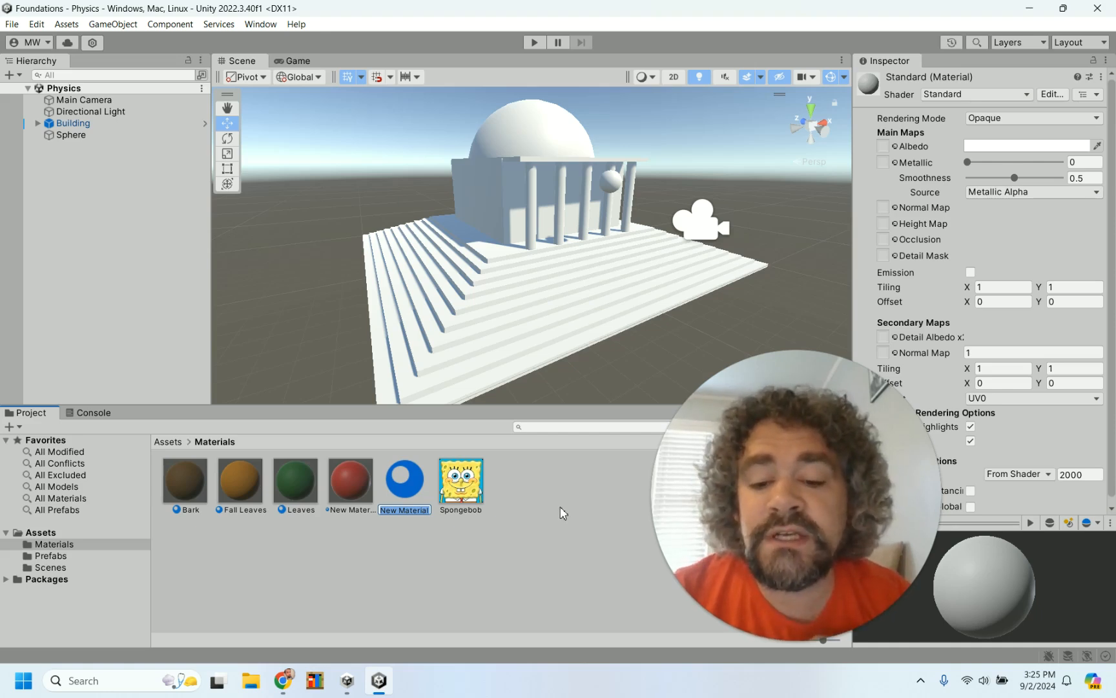
key(Return)
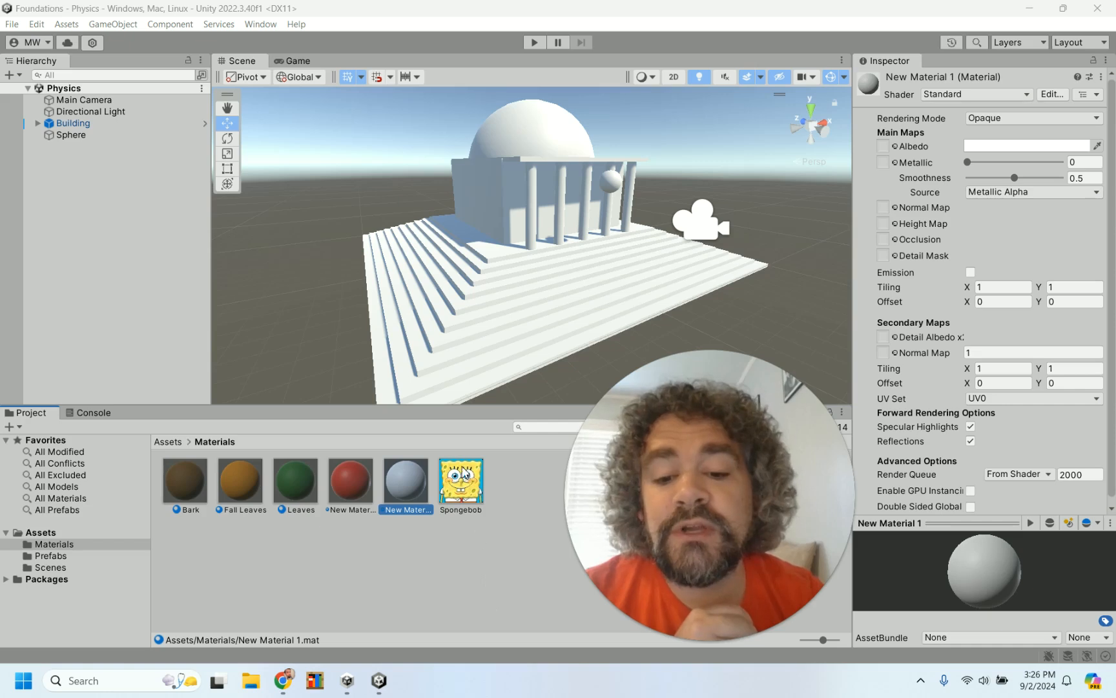
Assign the Spongebob image as the Albedo texture of the new material
click(463, 481)
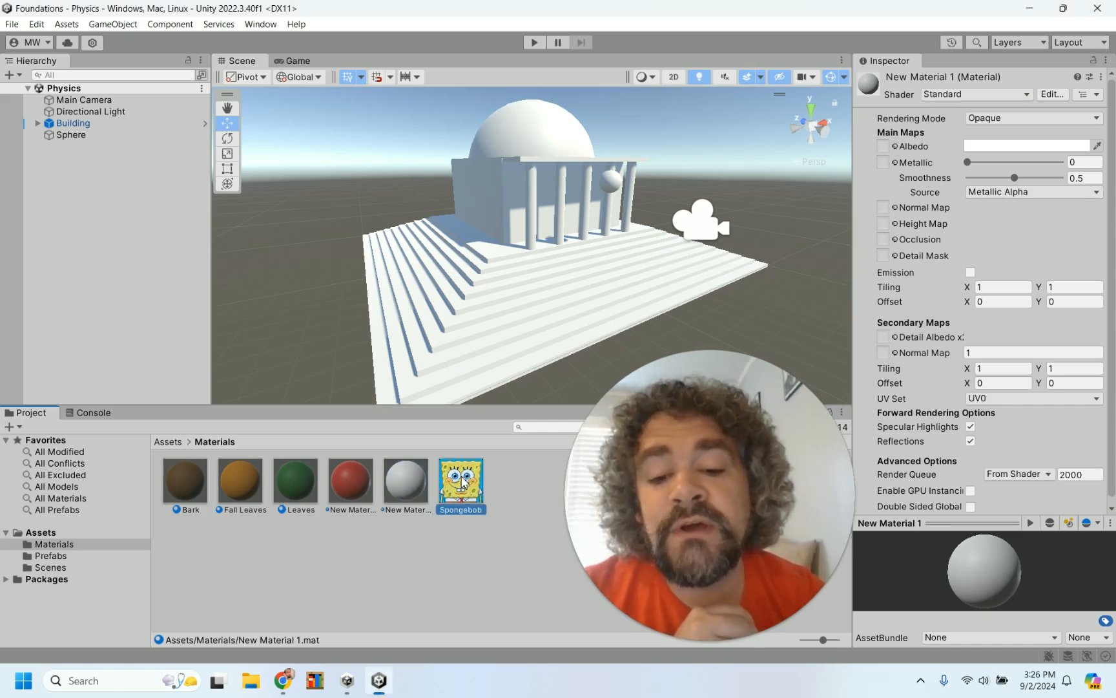
drag(463, 481, 767, 306)
drag(853, 242, 884, 185)
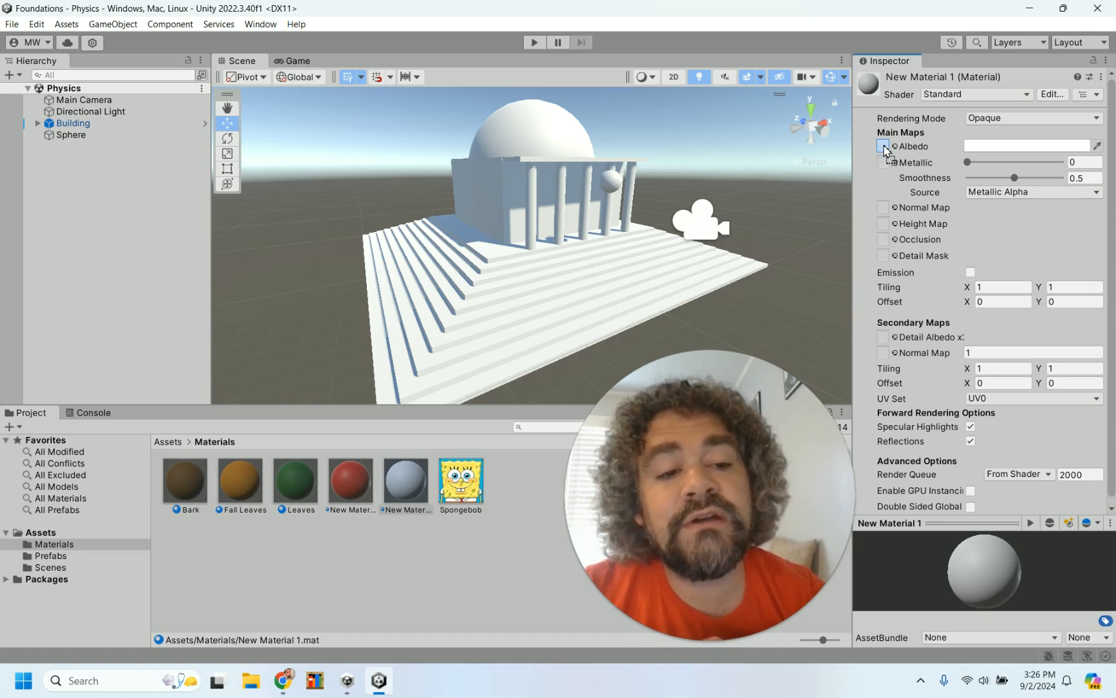
drag(887, 148, 886, 149)
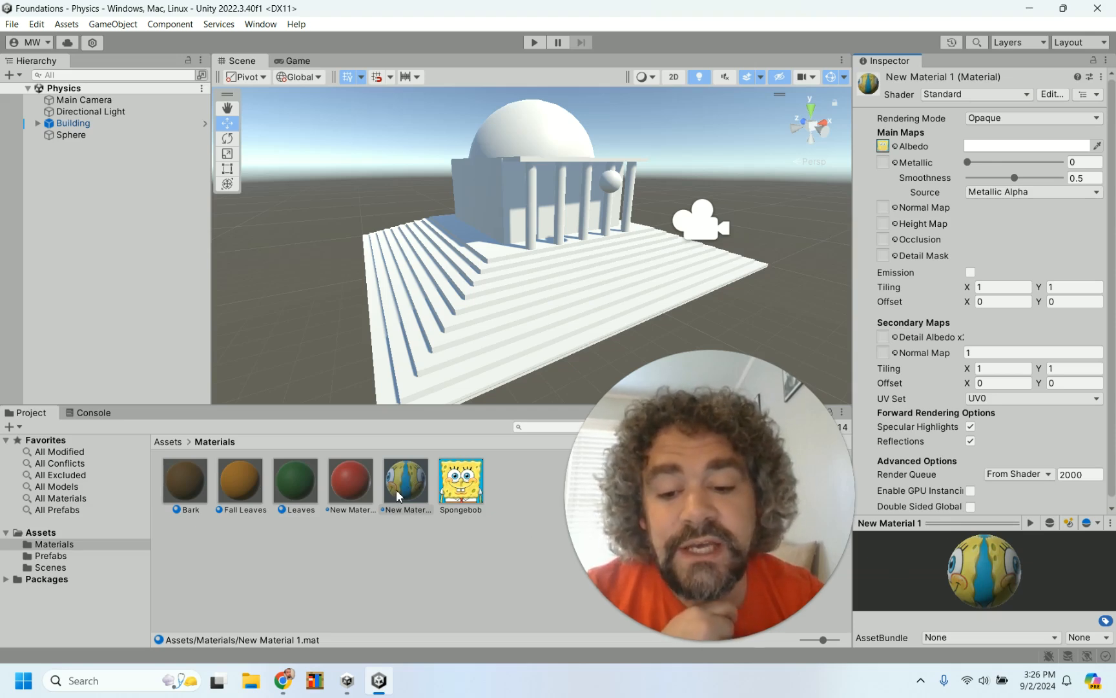
Apply the Spongebob-textured material to the building's main block and inspect its side wall up close
click(403, 490)
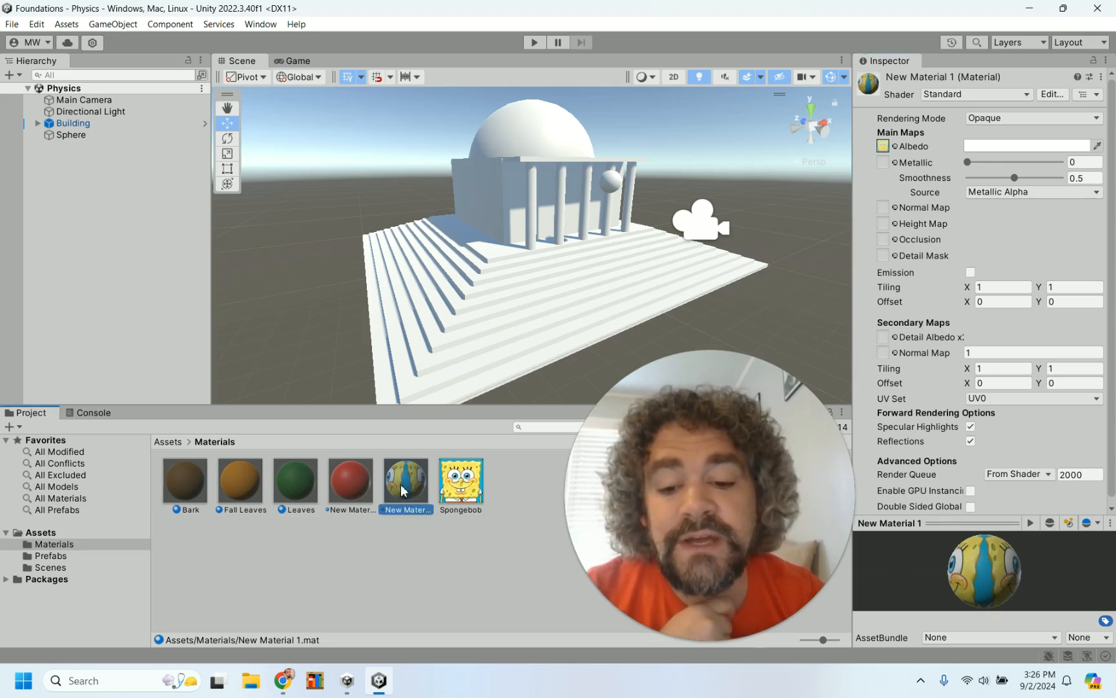
drag(420, 430, 494, 222)
scroll(492, 215, up, 5)
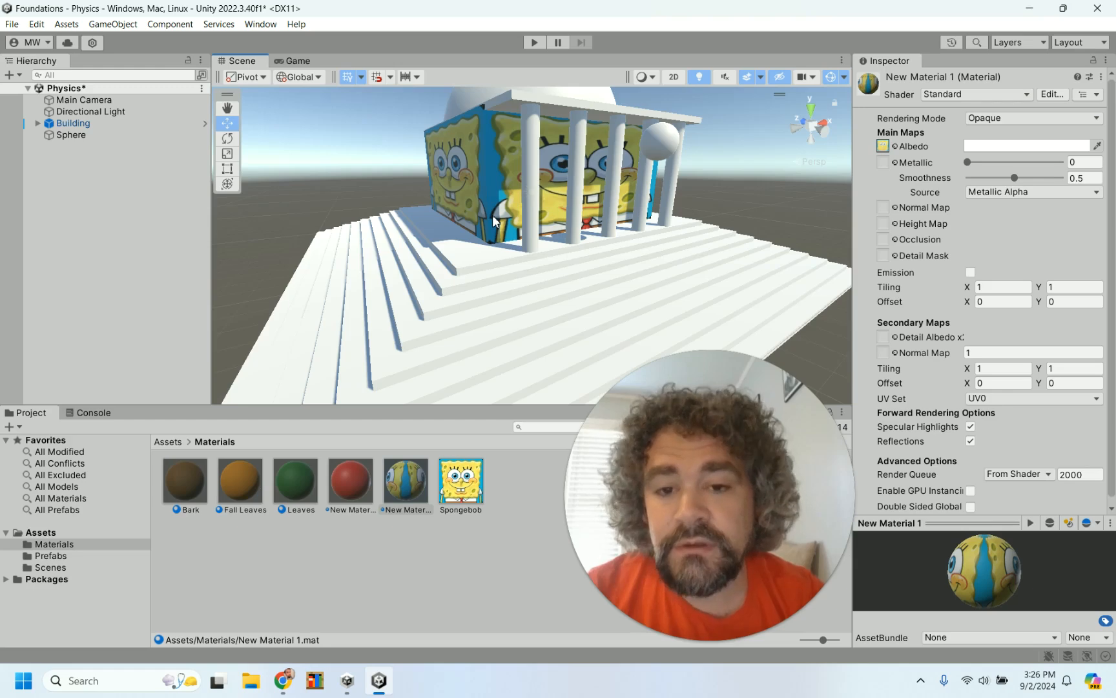
alt+drag(492, 214, 683, 218)
alt+drag(488, 165, 747, 179)
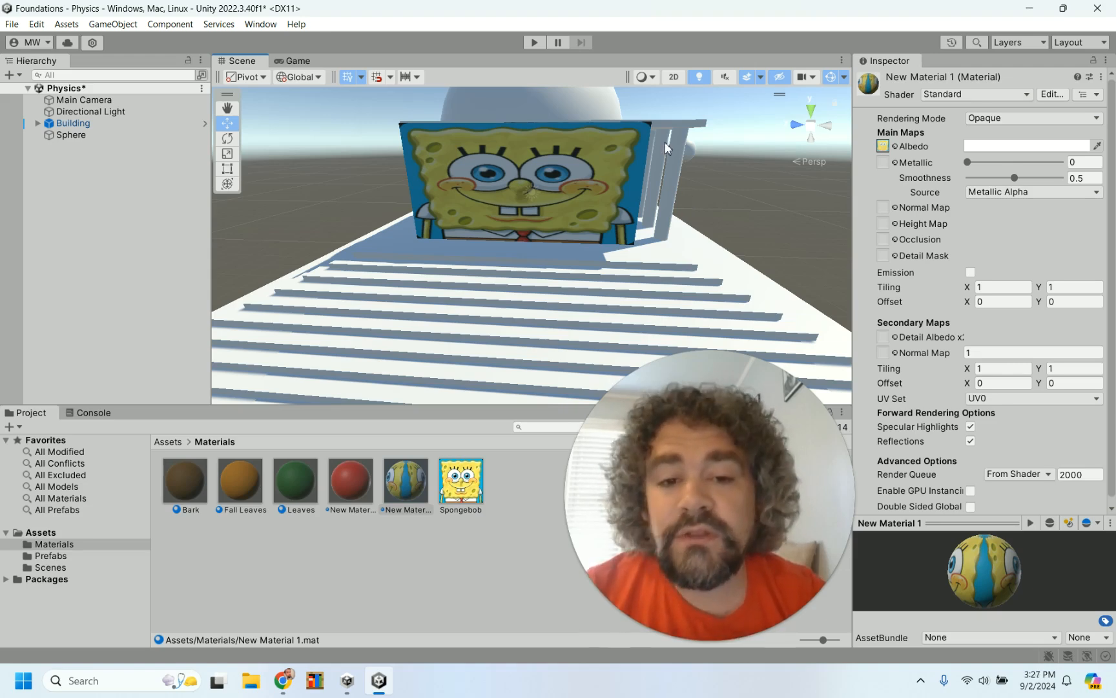
alt+drag(680, 161, 627, 169)
scroll(608, 174, up, 3)
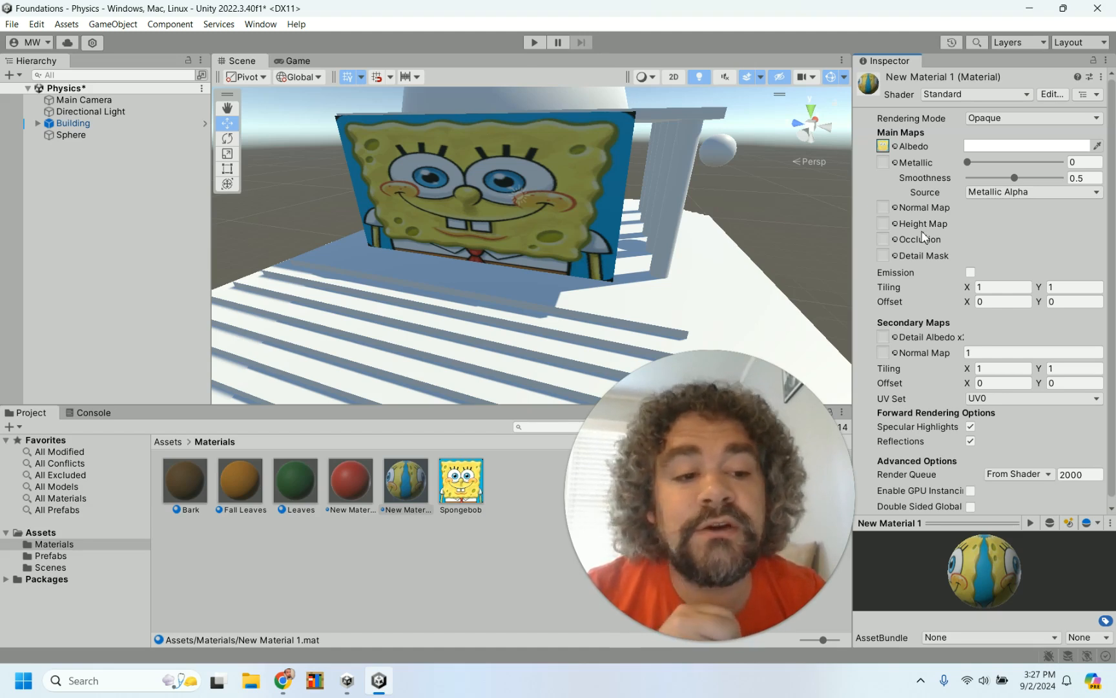
Set the Spongebob material's main maps tiling to X 2 and Y 2
click(1001, 286)
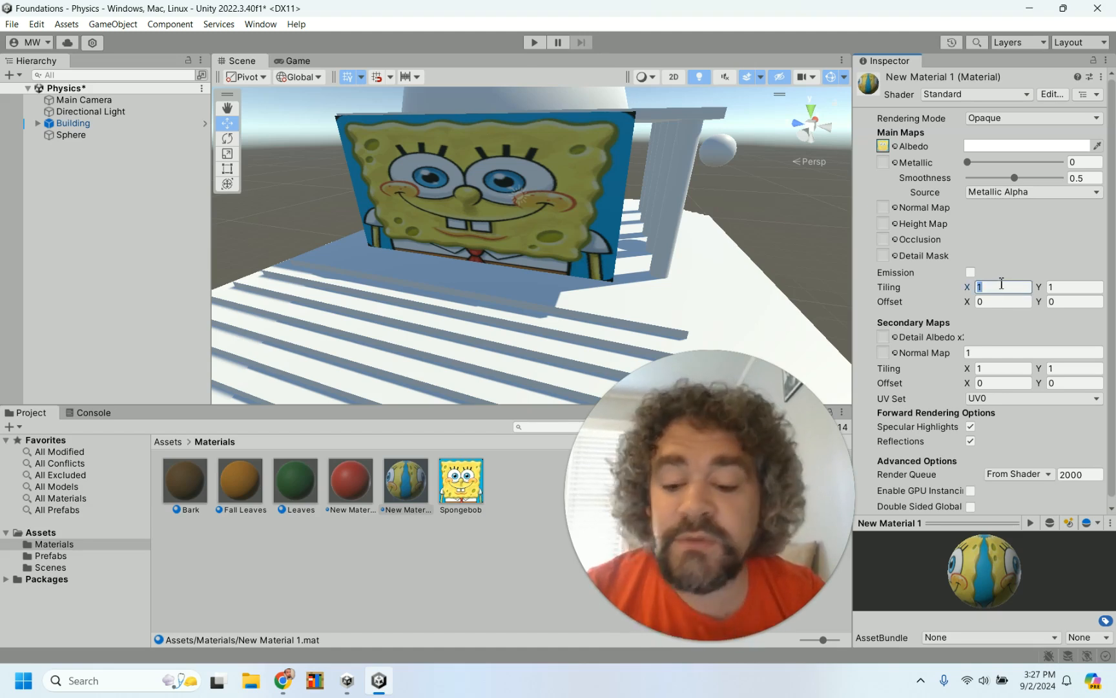
text(2)
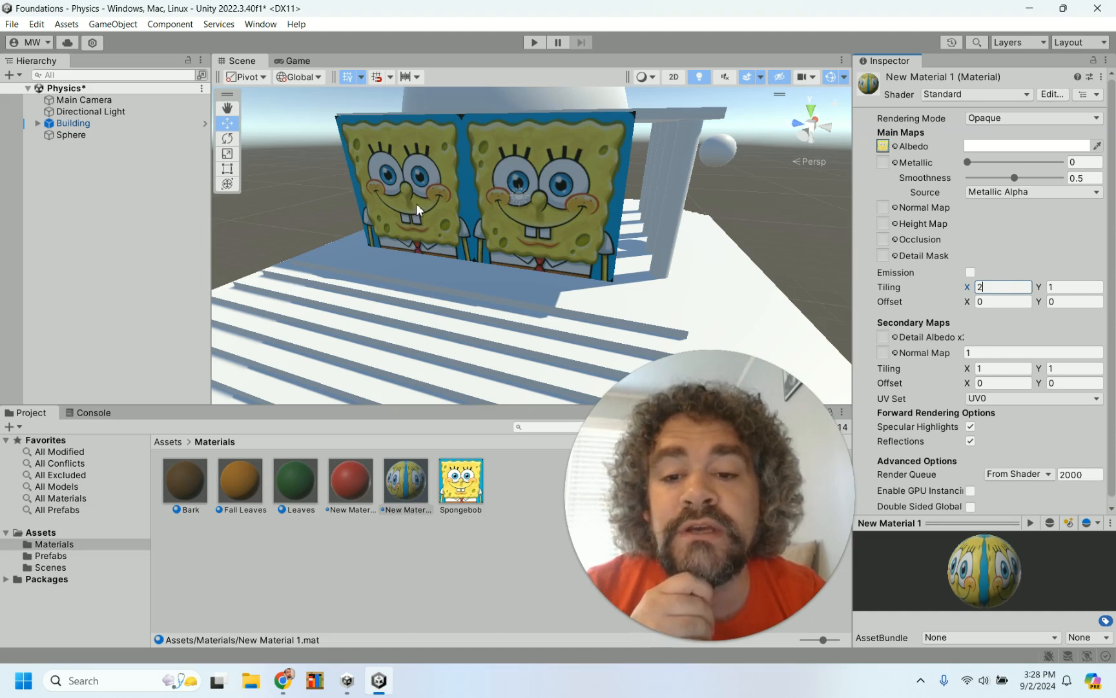
click(1064, 288)
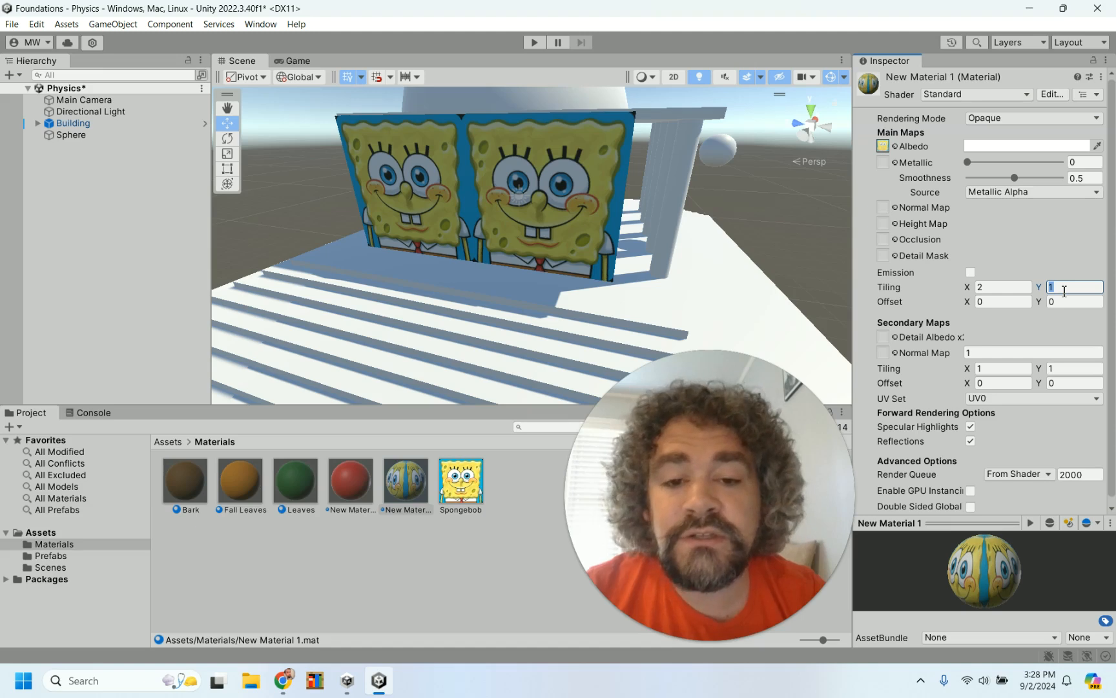
text(2)
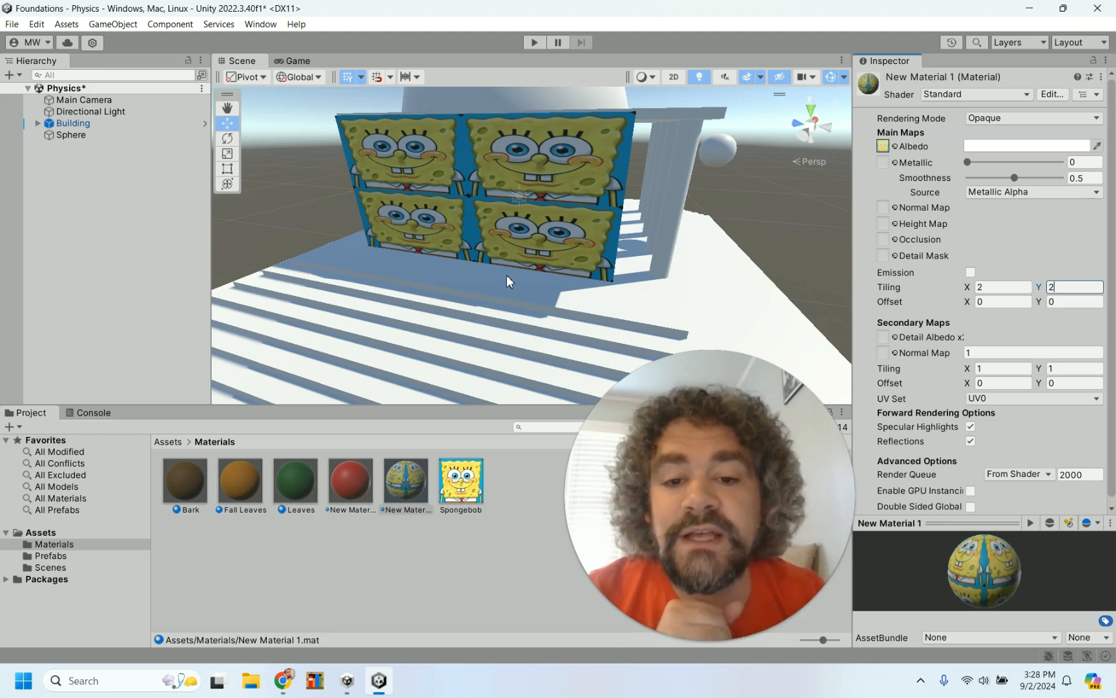
Set the Spongebob material's main maps tiling to X 5 and Y 3
click(1016, 287)
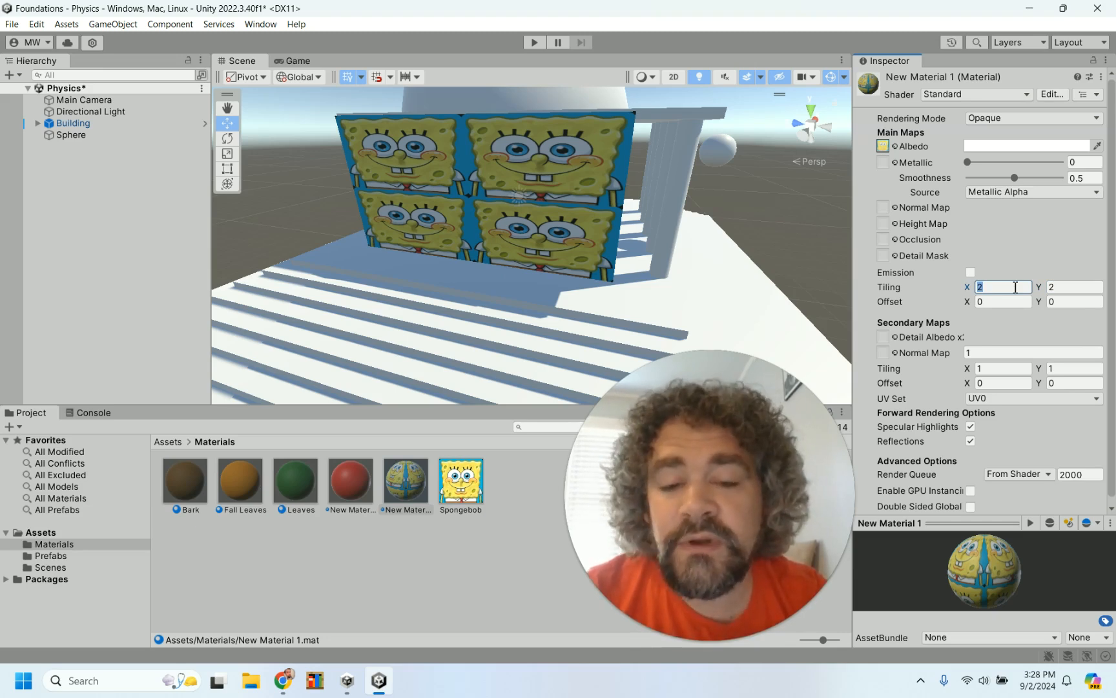
text(5)
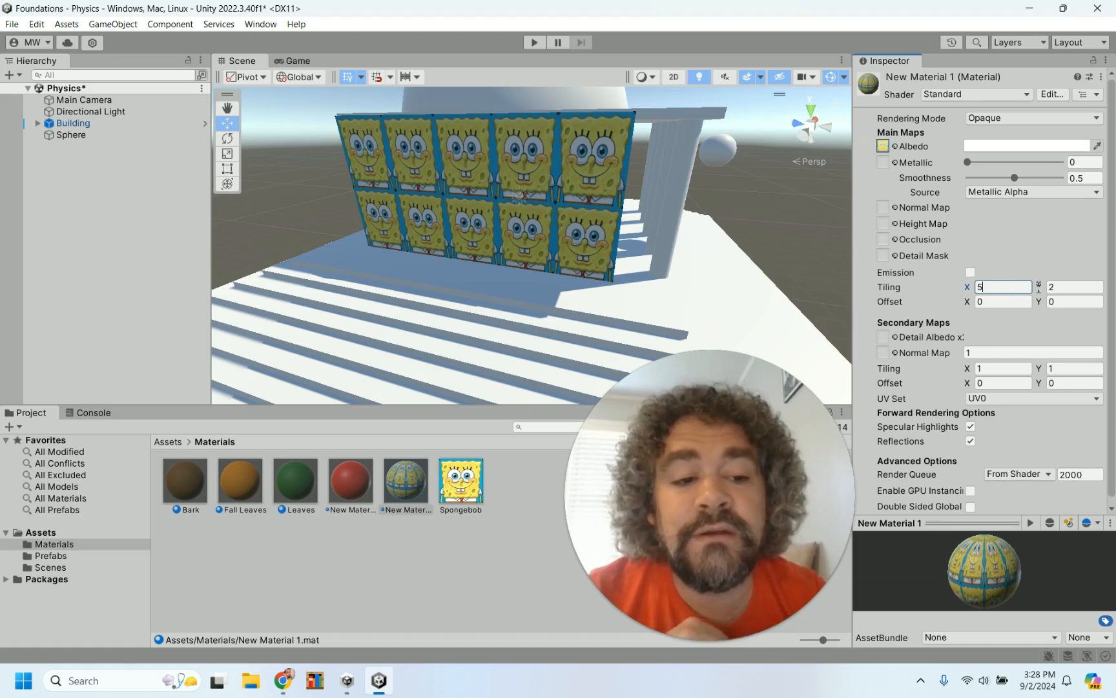
key(Tab)
text(3)
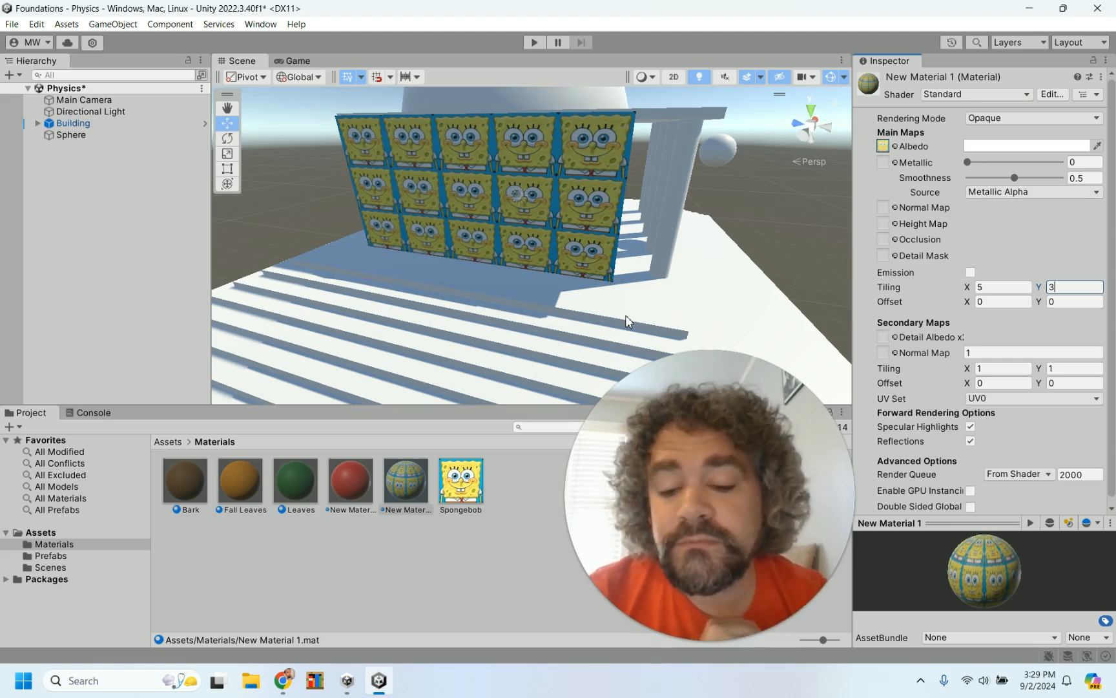
Switch to the Unity Asset Store page in Chrome and search it for "texture"
click(283, 680)
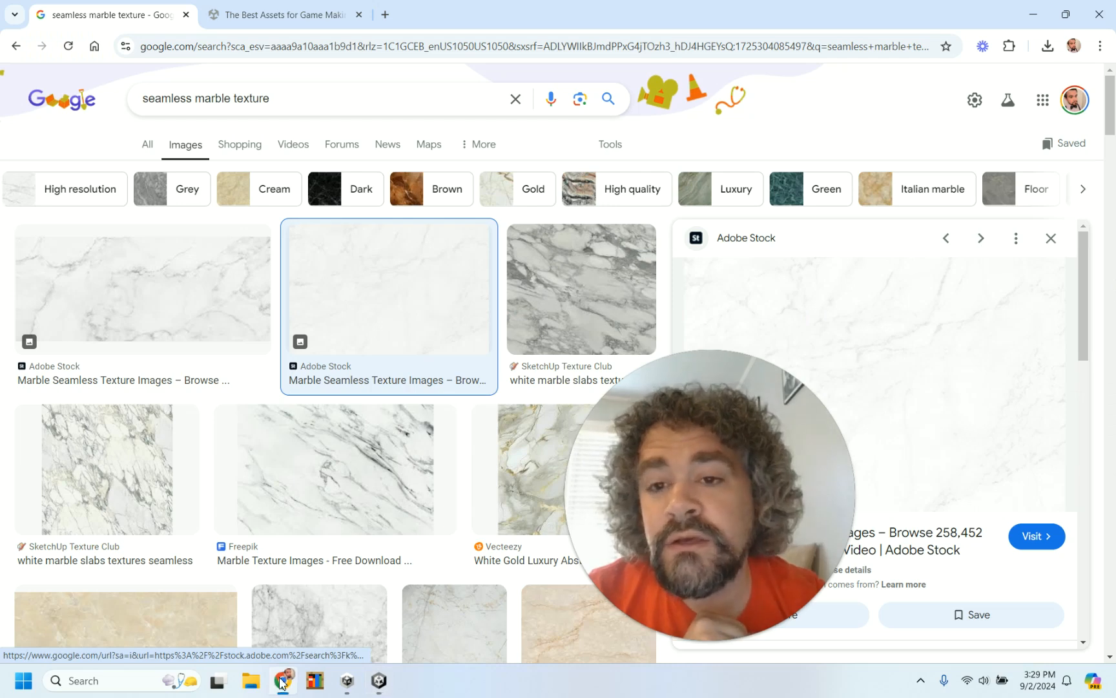
click(300, 14)
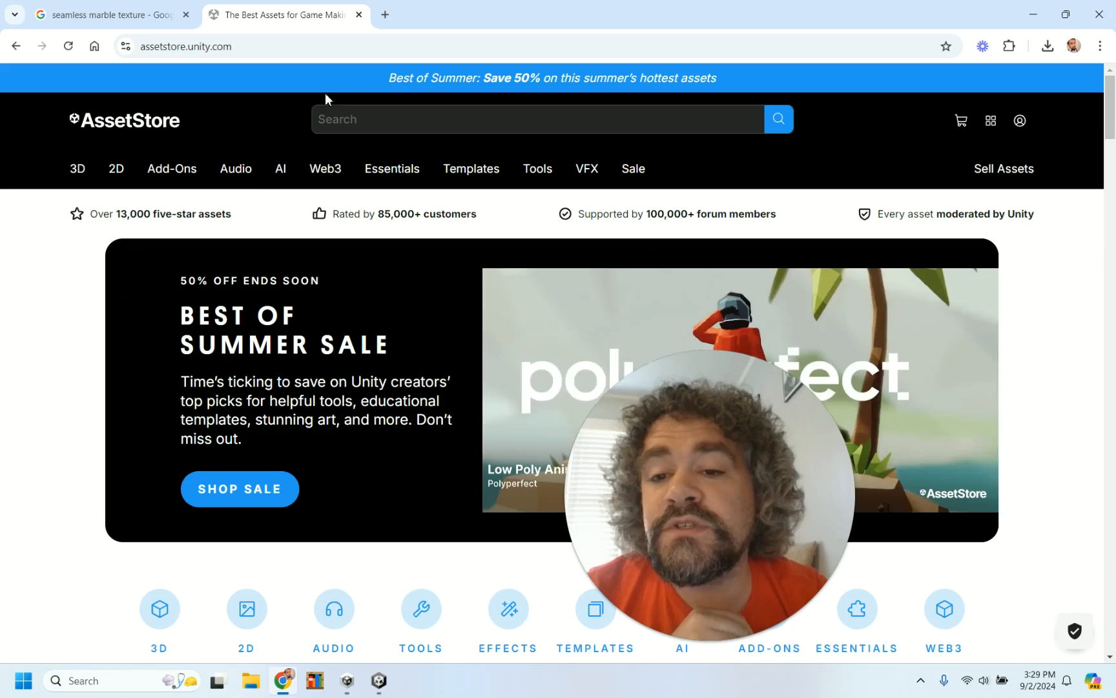
click(405, 121)
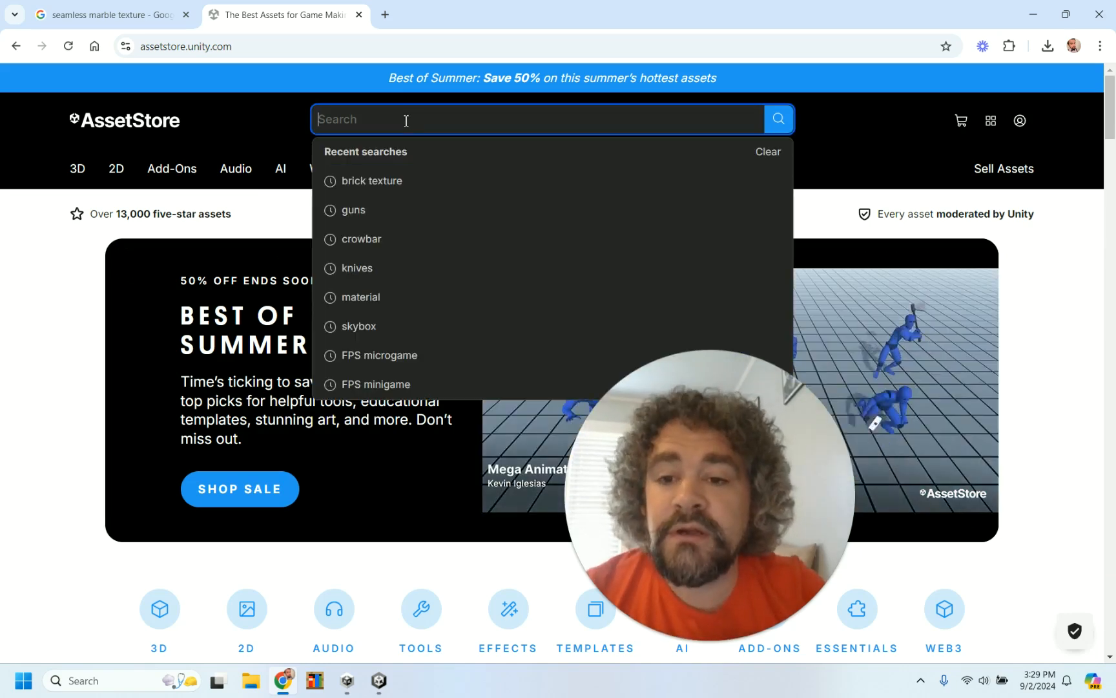
text(texture)
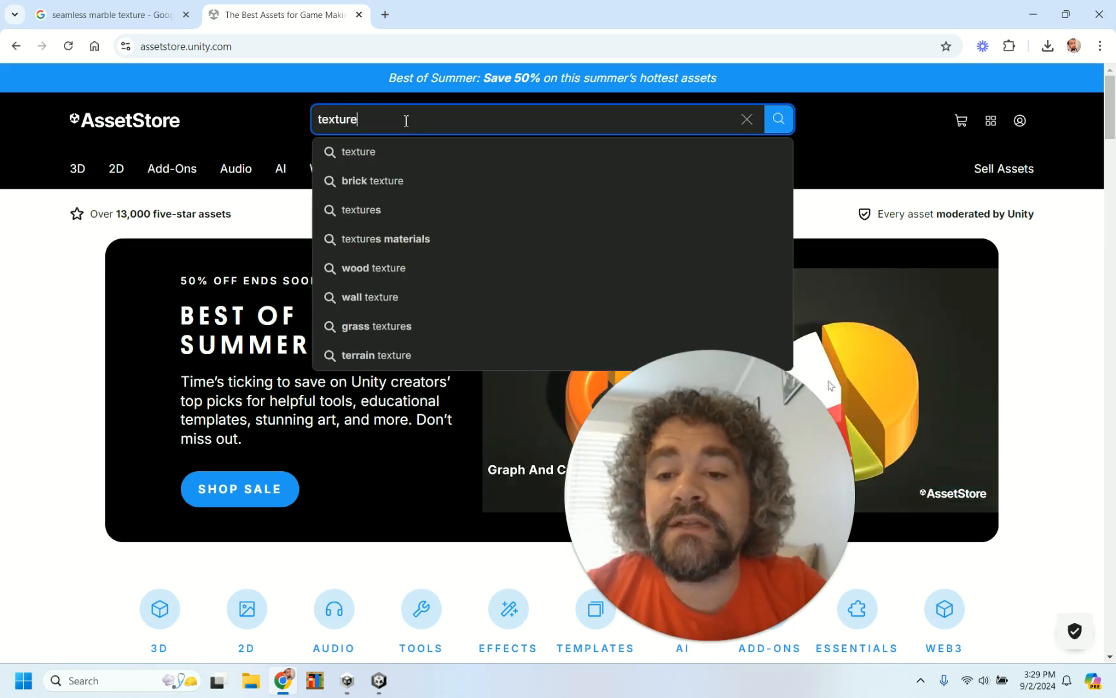
key(Return)
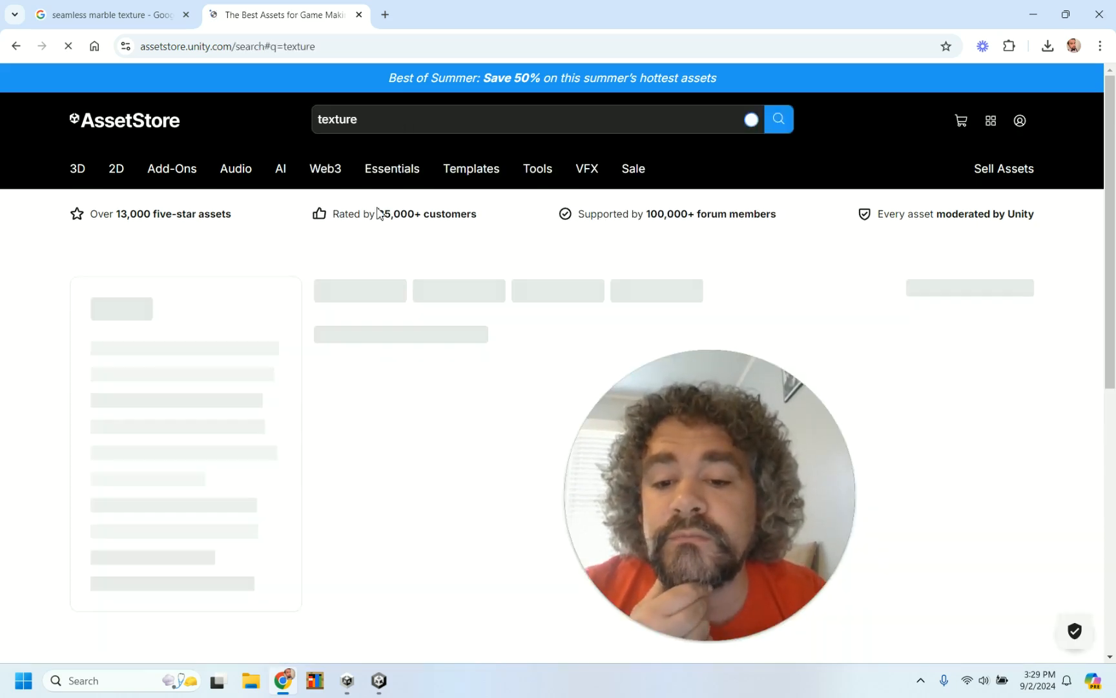
Filter the Asset Store texture results by price to show only Free assets
scroll(357, 248, down, 5)
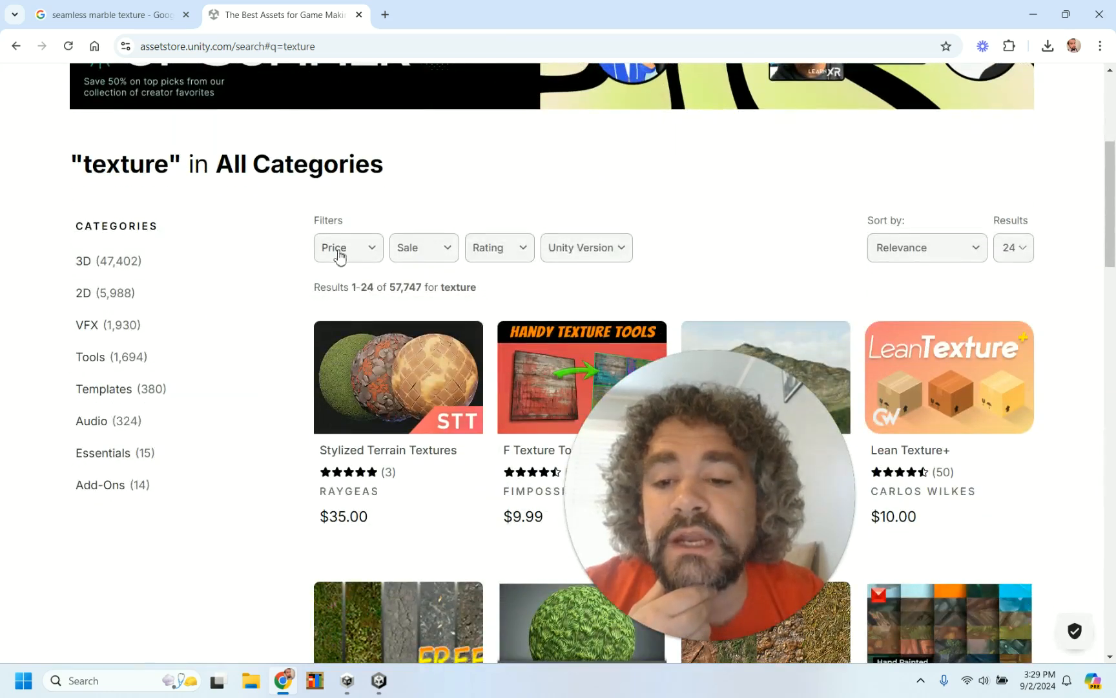
click(341, 252)
click(331, 288)
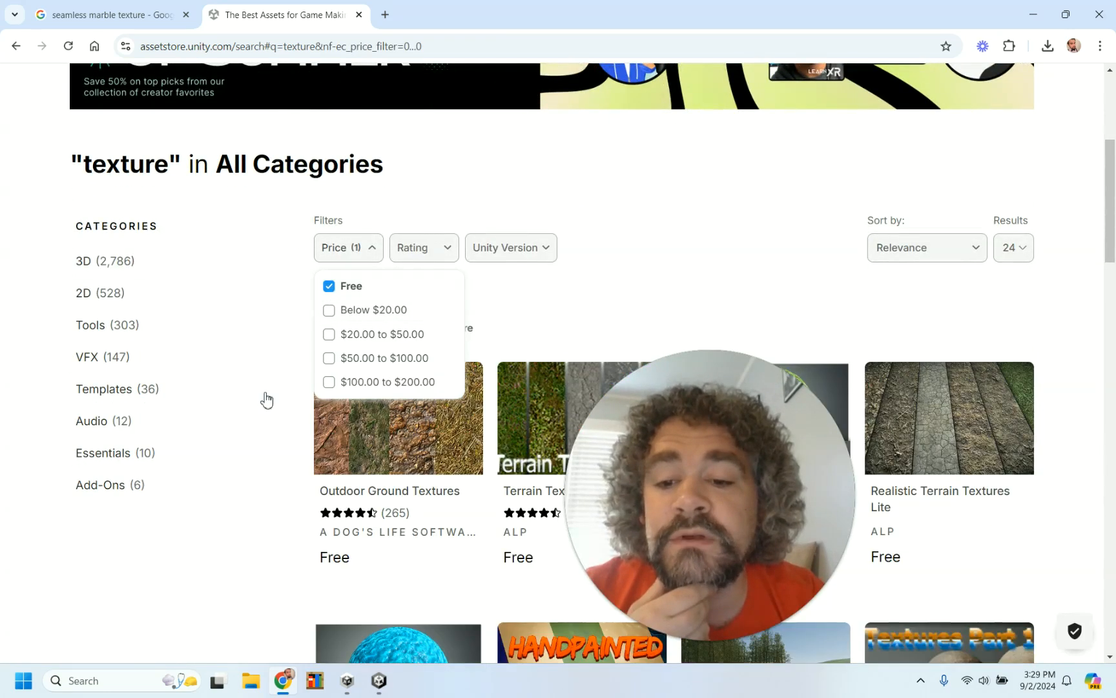
Look through the free texture results and search the Asset Store for "brick texture"
scroll(264, 399, down, 3)
scroll(267, 398, down, 6)
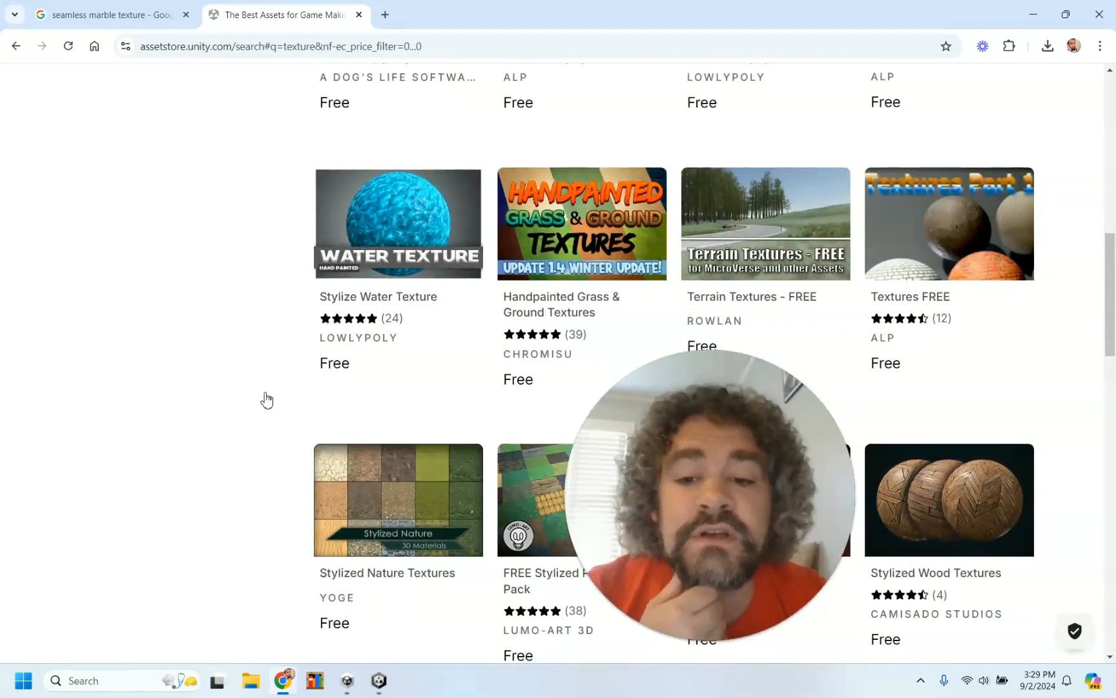
scroll(266, 401, down, 8)
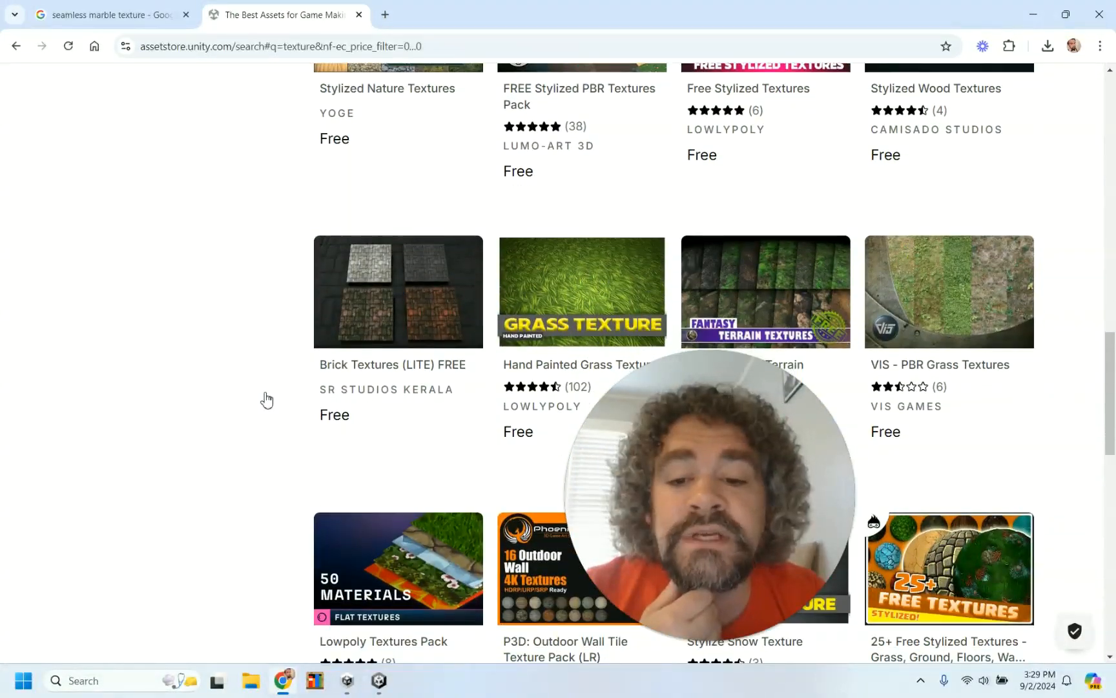
scroll(265, 400, up, 15)
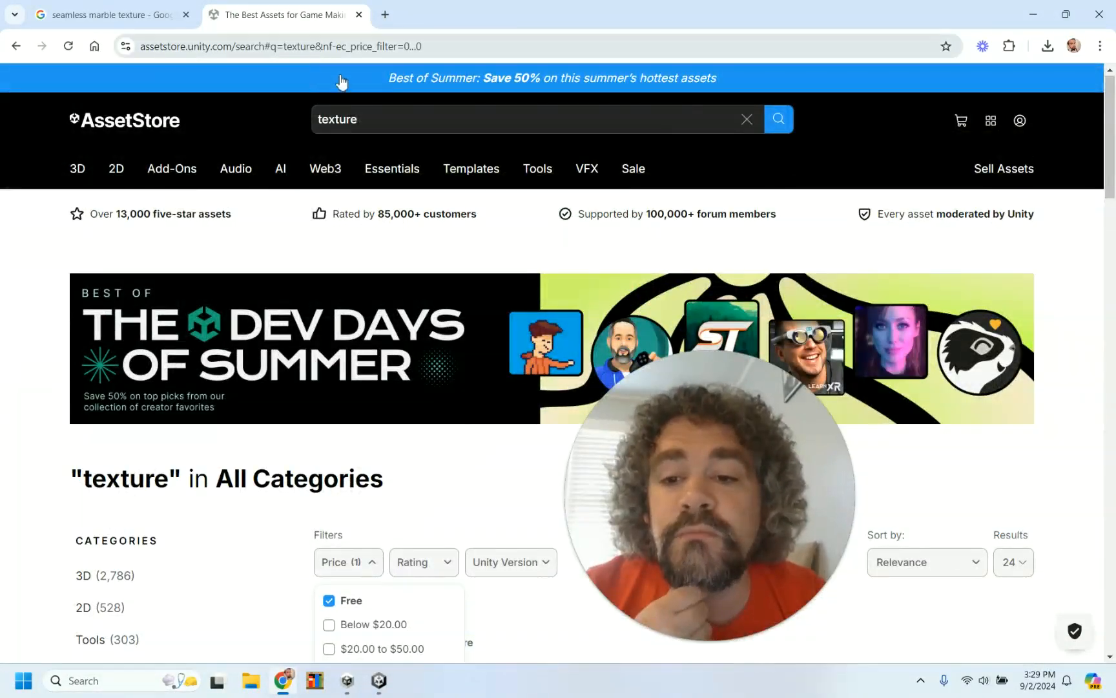
click(333, 118)
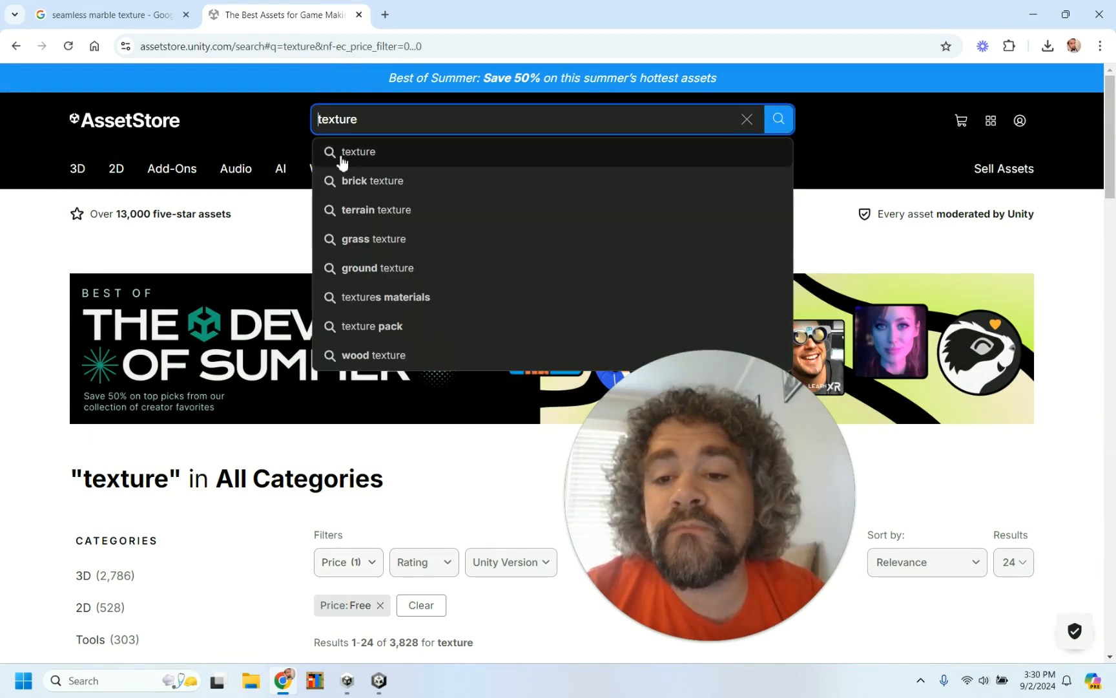
text(brick)
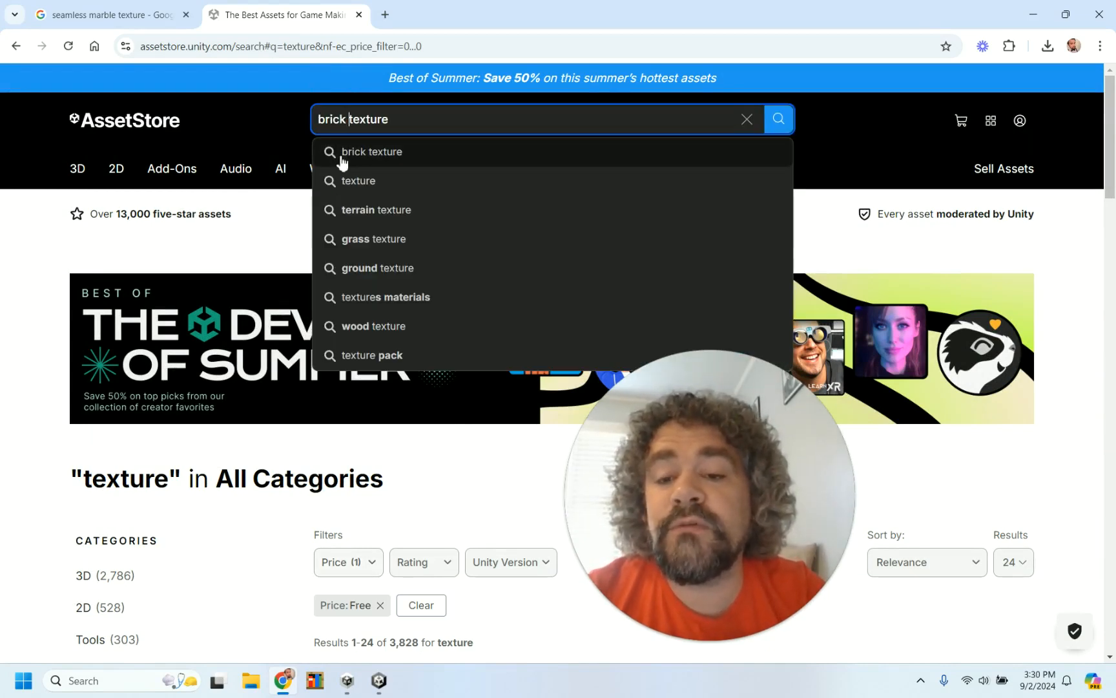
click(343, 155)
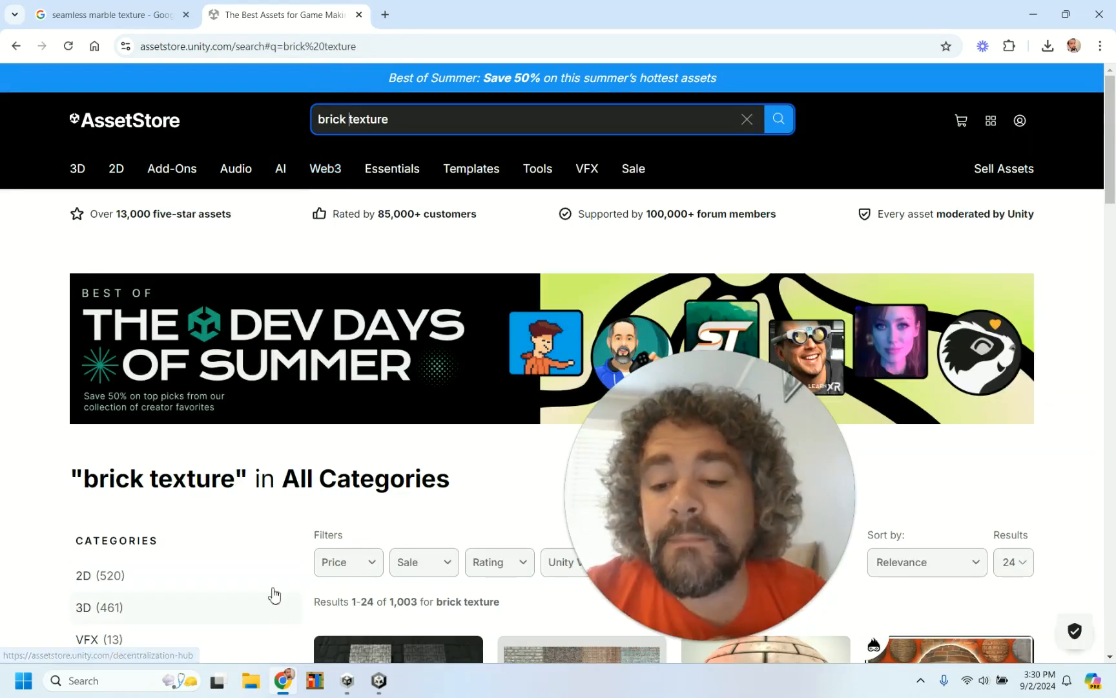
Filter the "brick texture" results by price to show only Free assets
scroll(272, 575, down, 3)
click(351, 321)
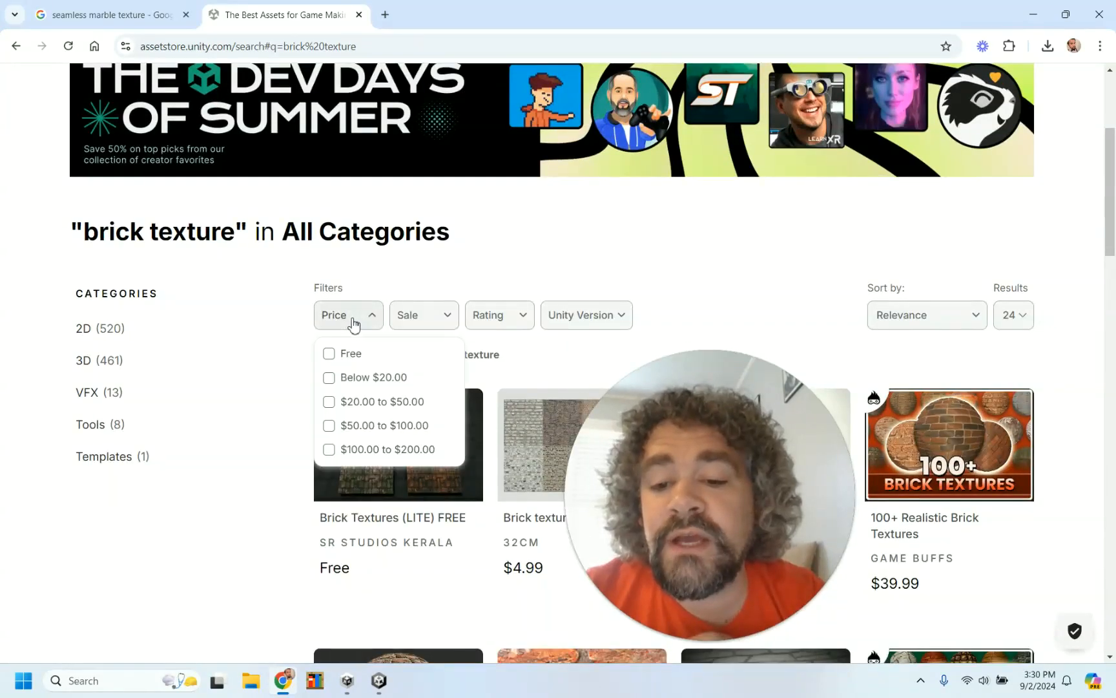
click(337, 356)
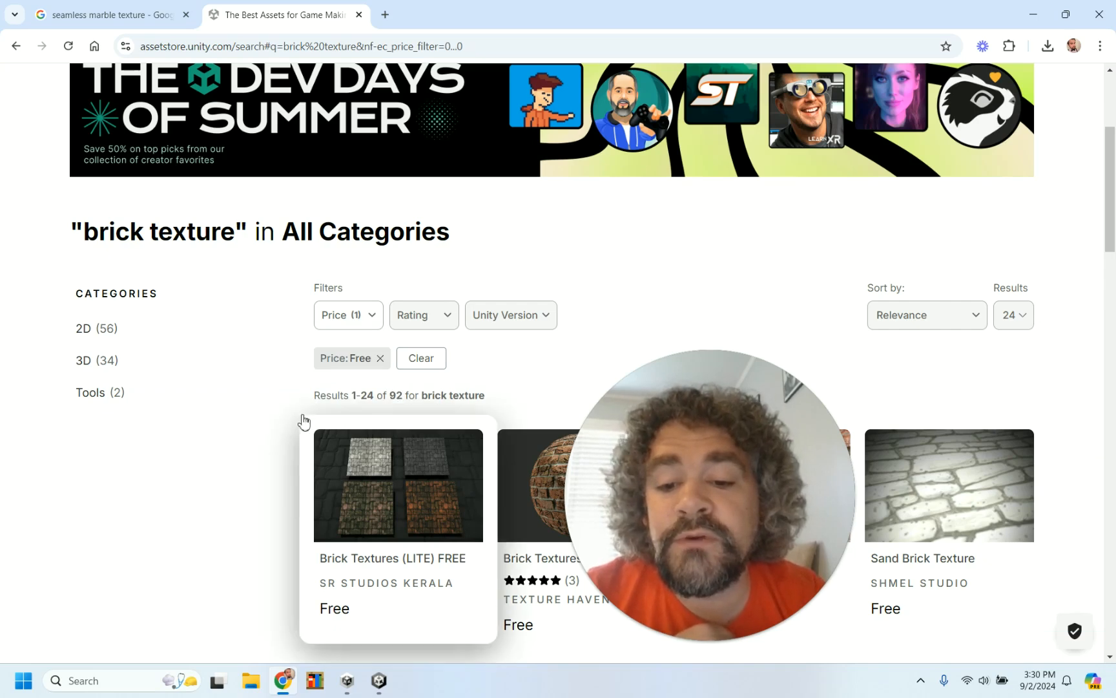
Examine the first page of free brick texture assets for packs suitable for the building
scroll(301, 423, down, 1)
scroll(265, 380, down, 3)
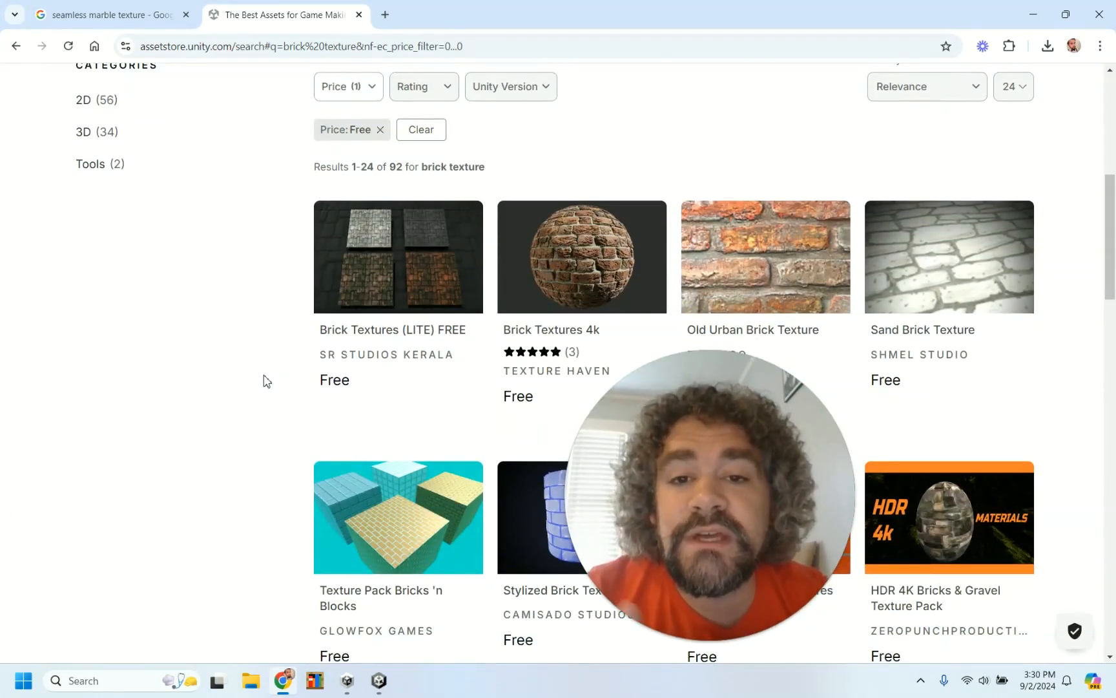
scroll(265, 380, down, 2)
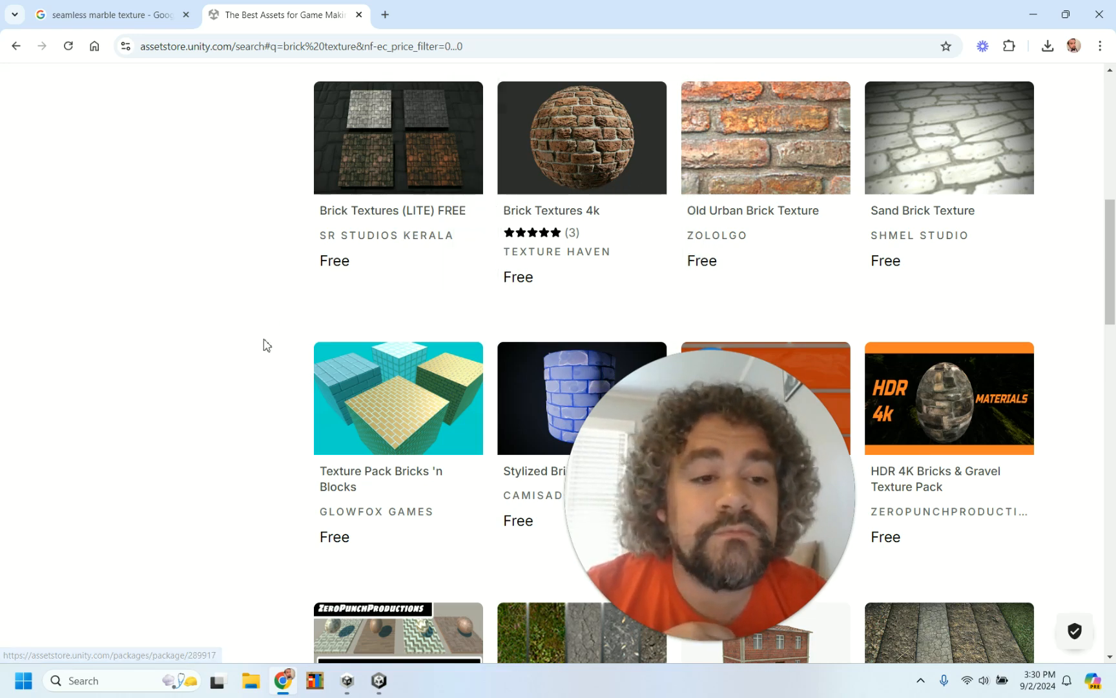
scroll(264, 345, down, 1)
scroll(263, 344, down, 8)
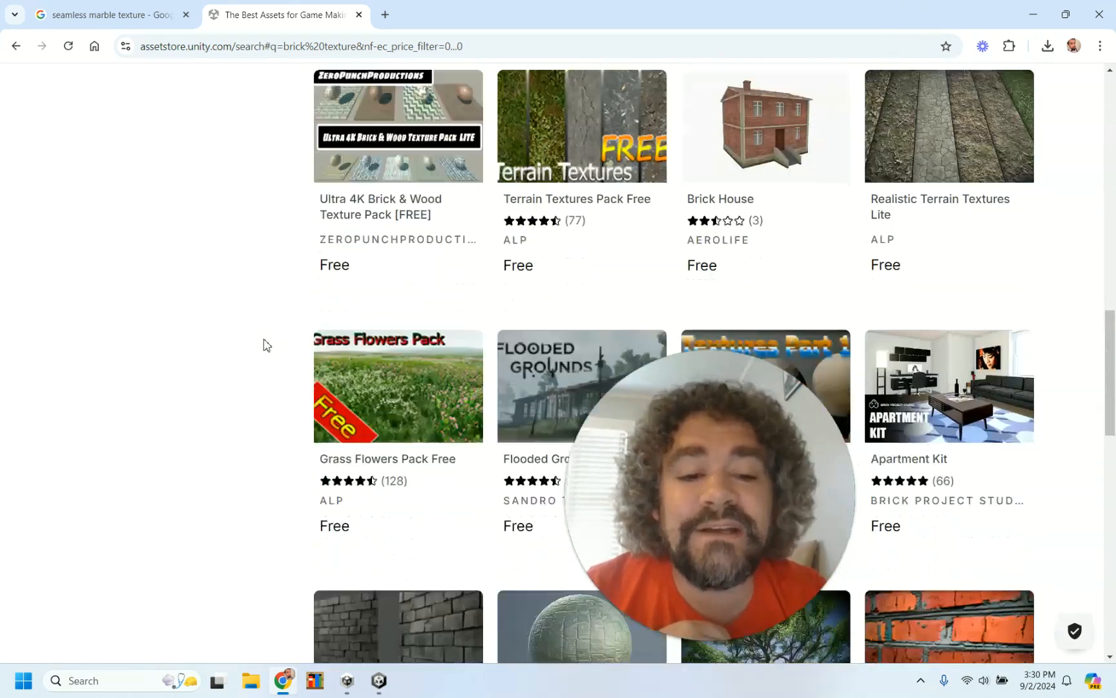
scroll(264, 344, down, 7)
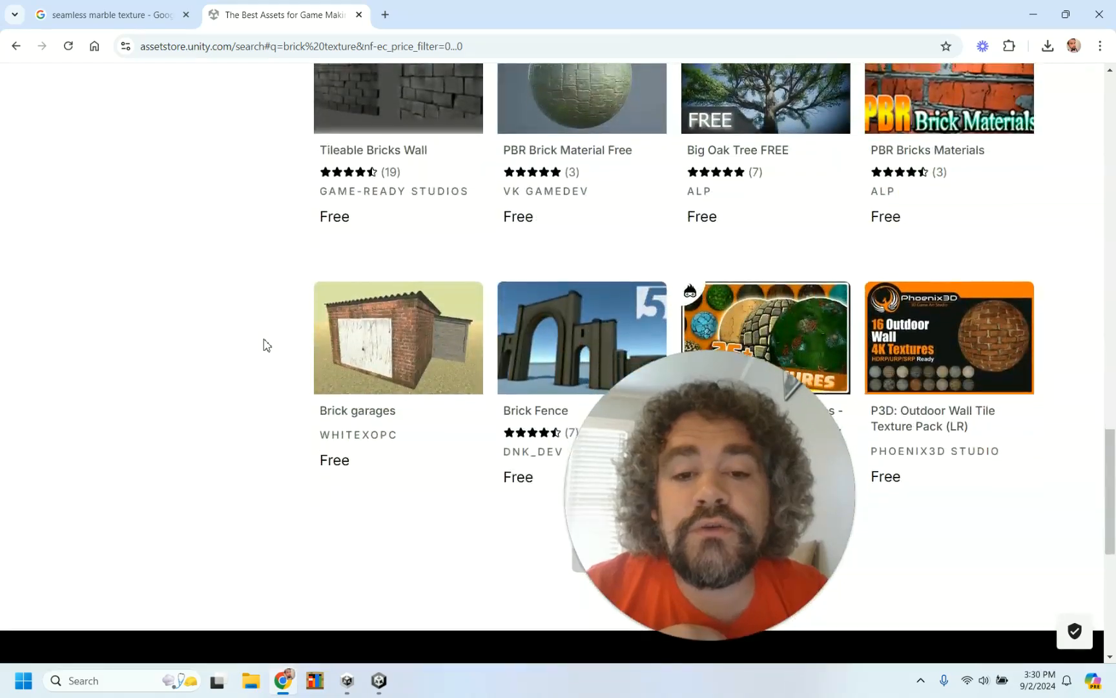
scroll(263, 344, up, 4)
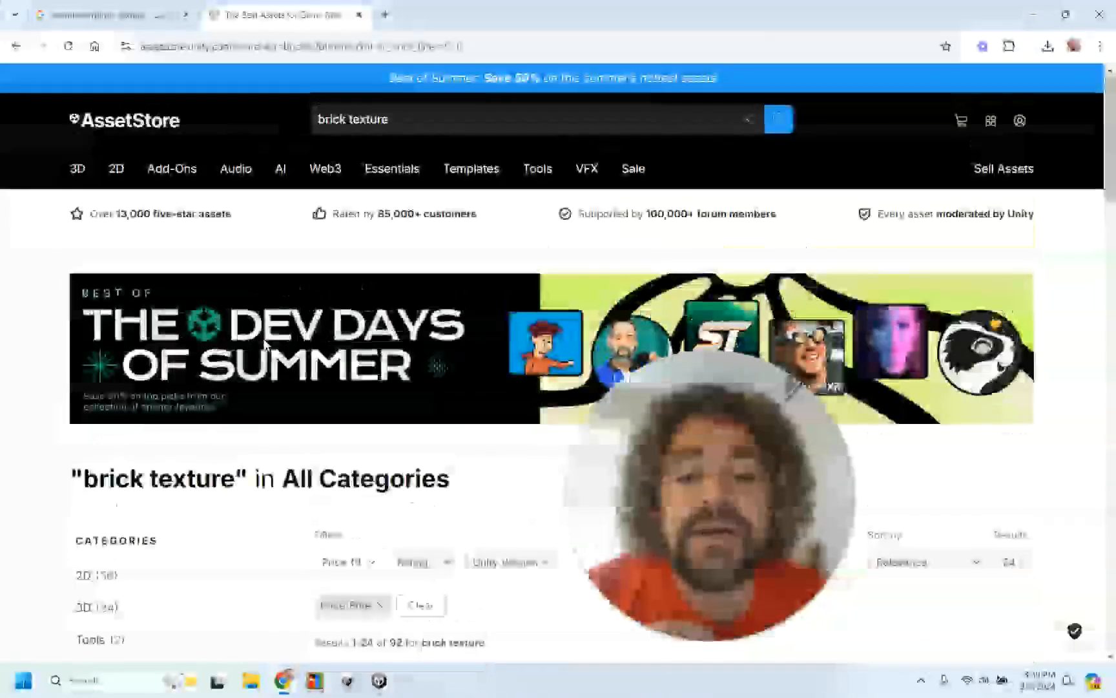
scroll(263, 344, down, 7)
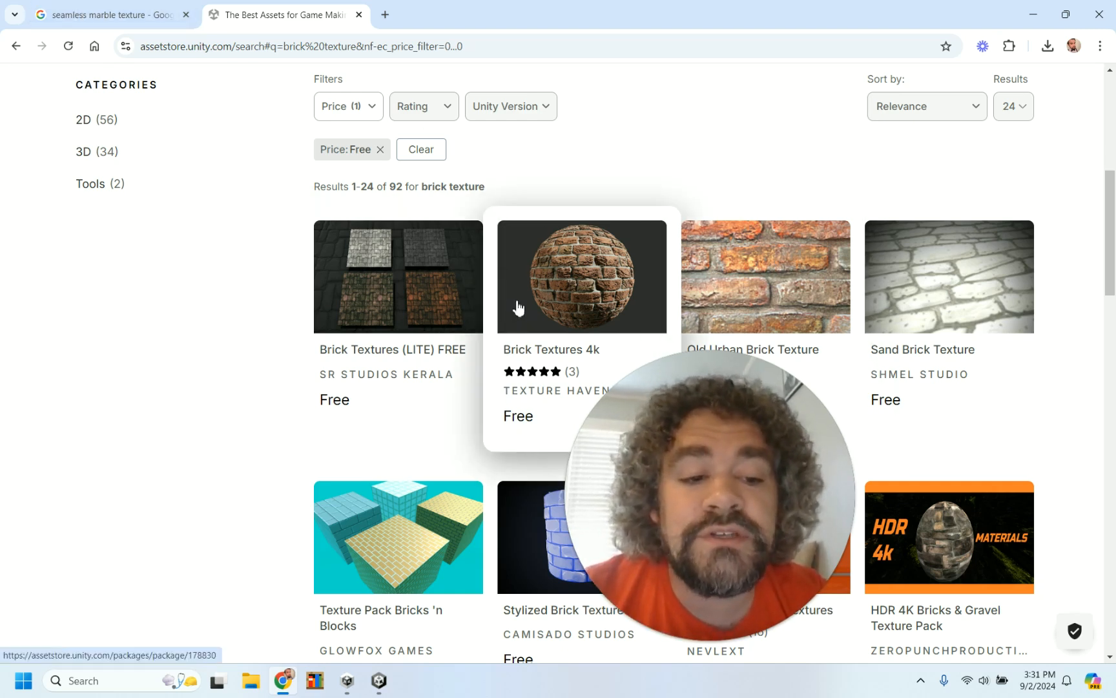
Switch to the Google Images results for "seamless marble texture" and highlight the word "seamless" in the query
click(128, 25)
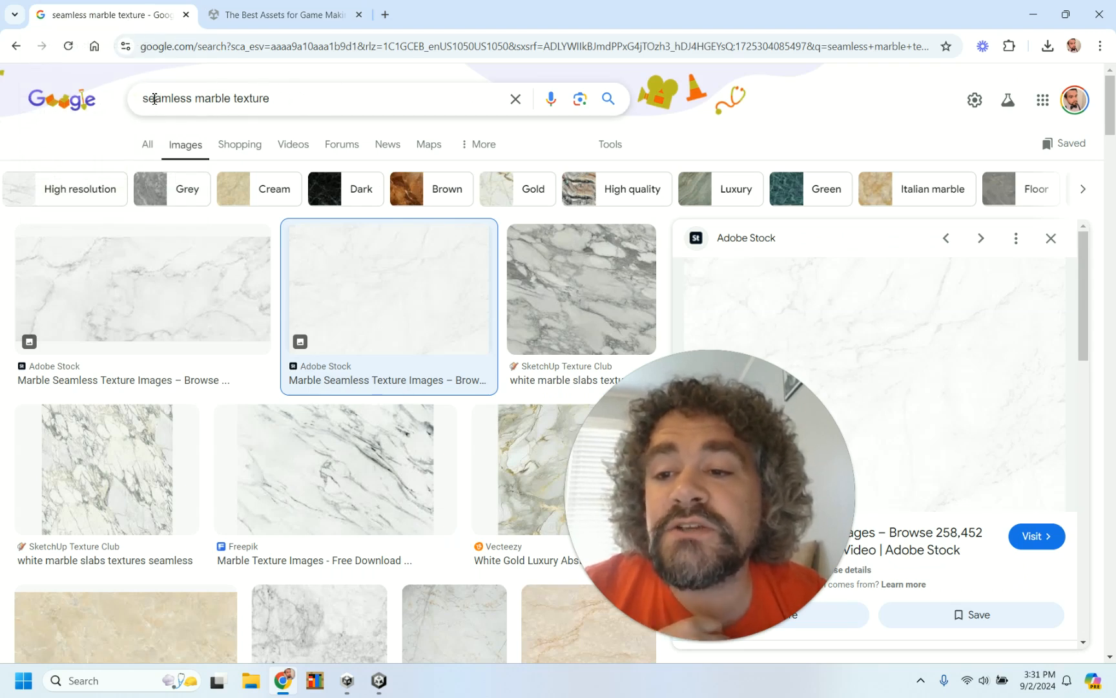
click(187, 98)
drag(193, 98, 132, 104)
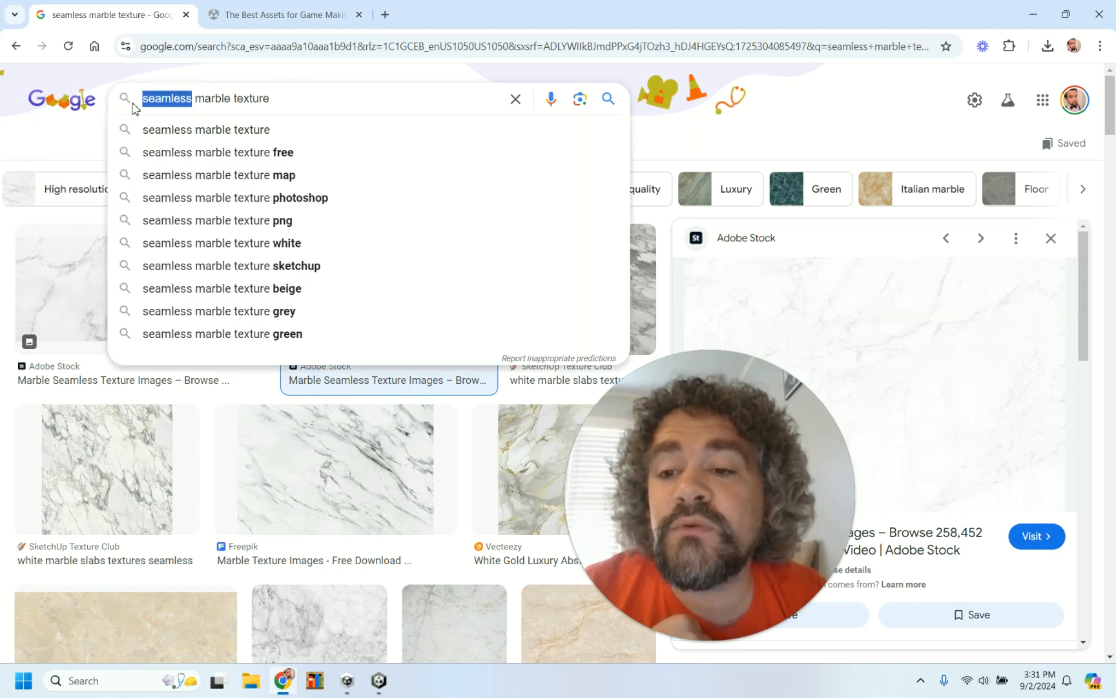
click(858, 105)
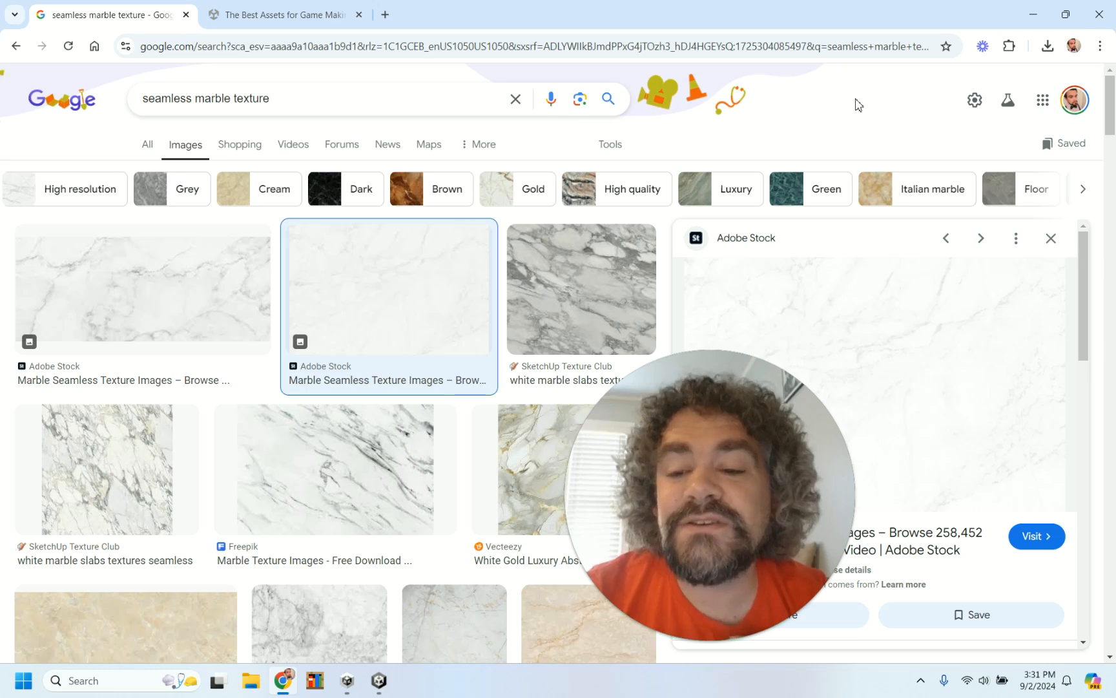
Switch to Unity and examine up close how the Spongebob texture repeats across the building's wall
click(379, 684)
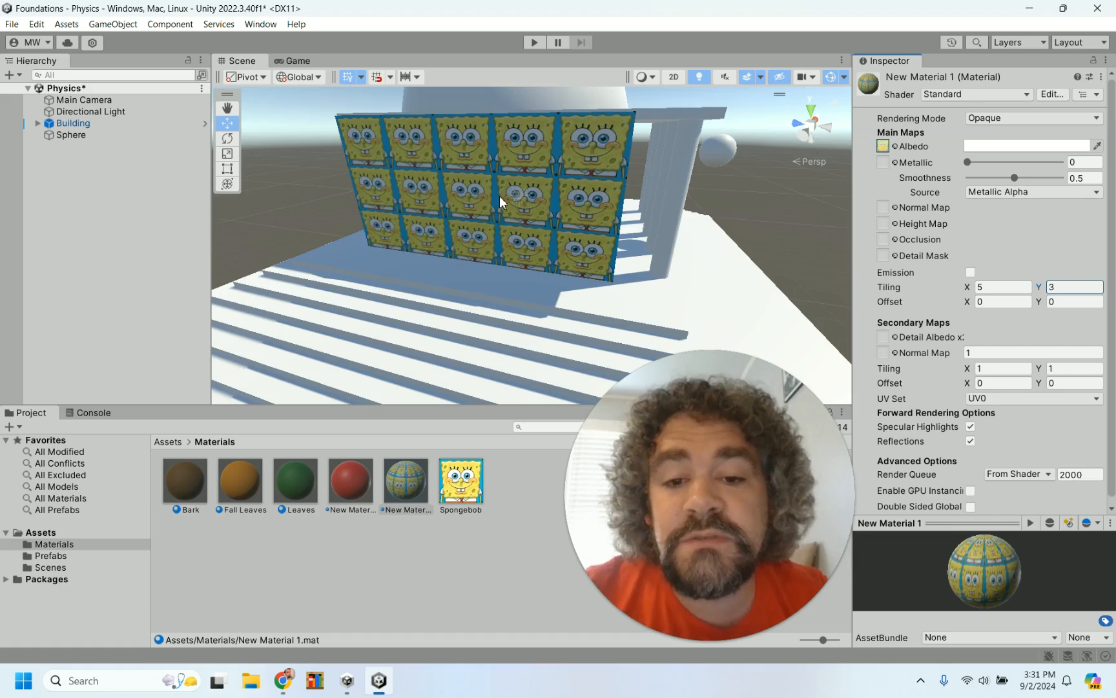
scroll(501, 195, up, 5)
scroll(500, 195, down, 4)
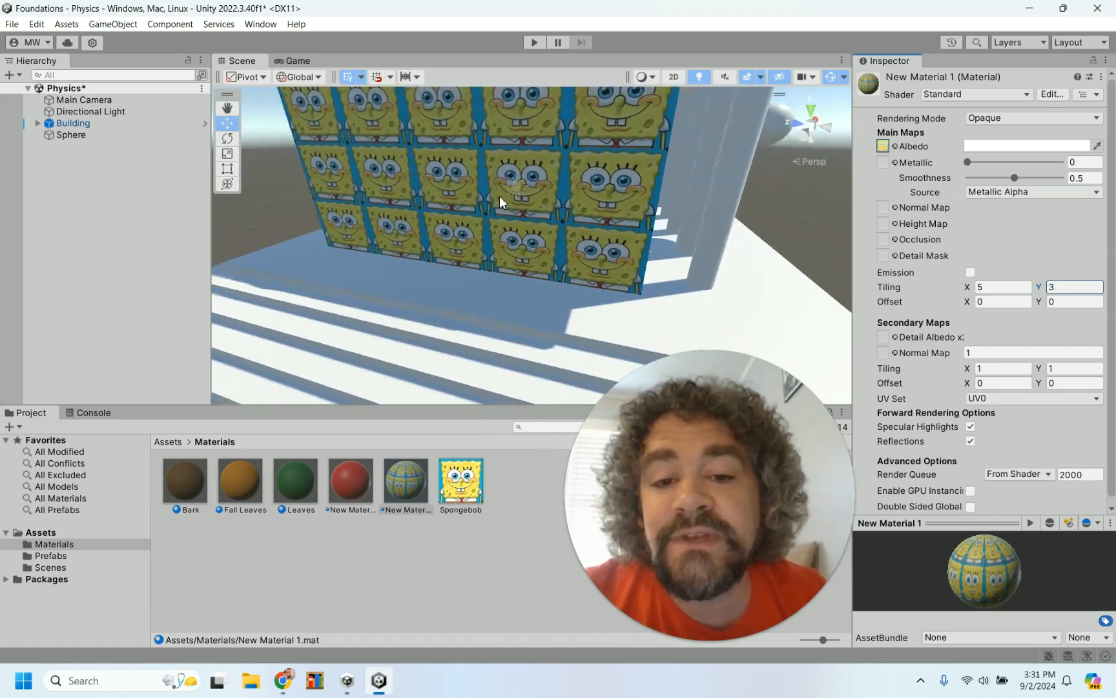
scroll(608, 145, down, 2)
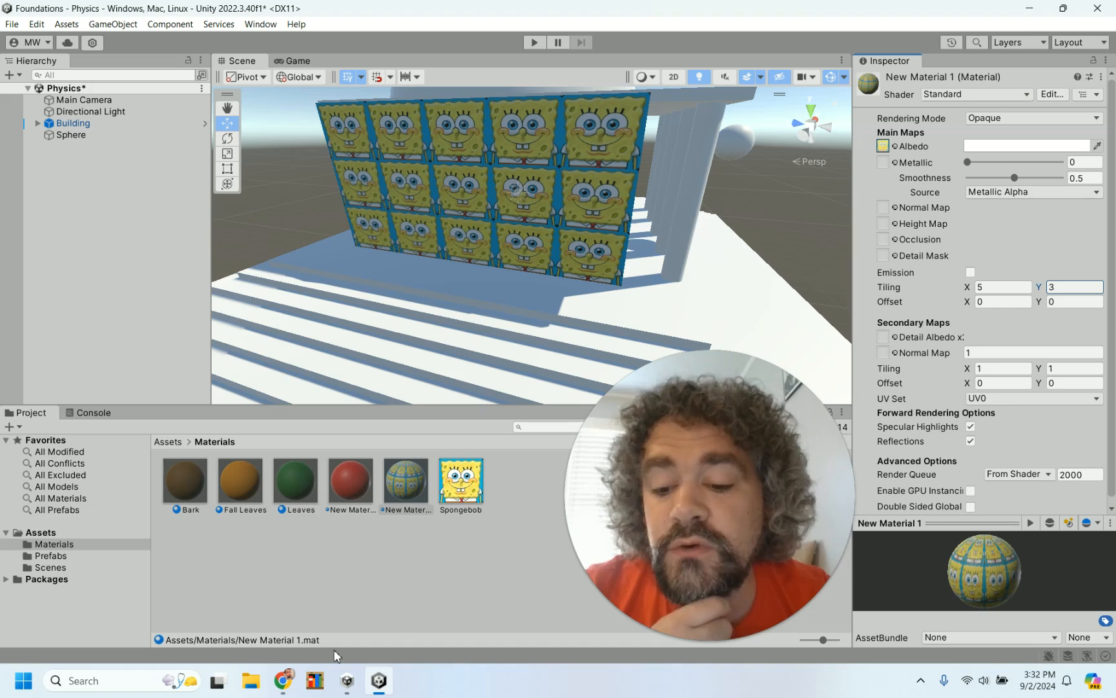
Switch to Chrome, examine the seamless marble texture images and show the save options for the previewed Adobe Stock image
click(286, 682)
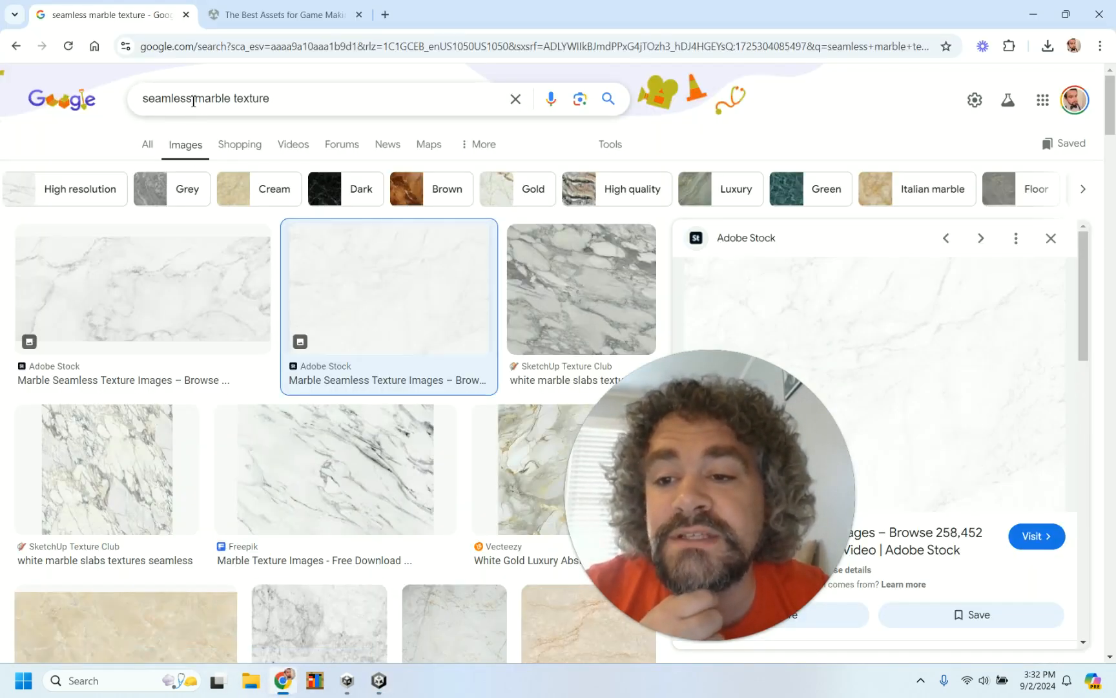
scroll(256, 256, down, 4)
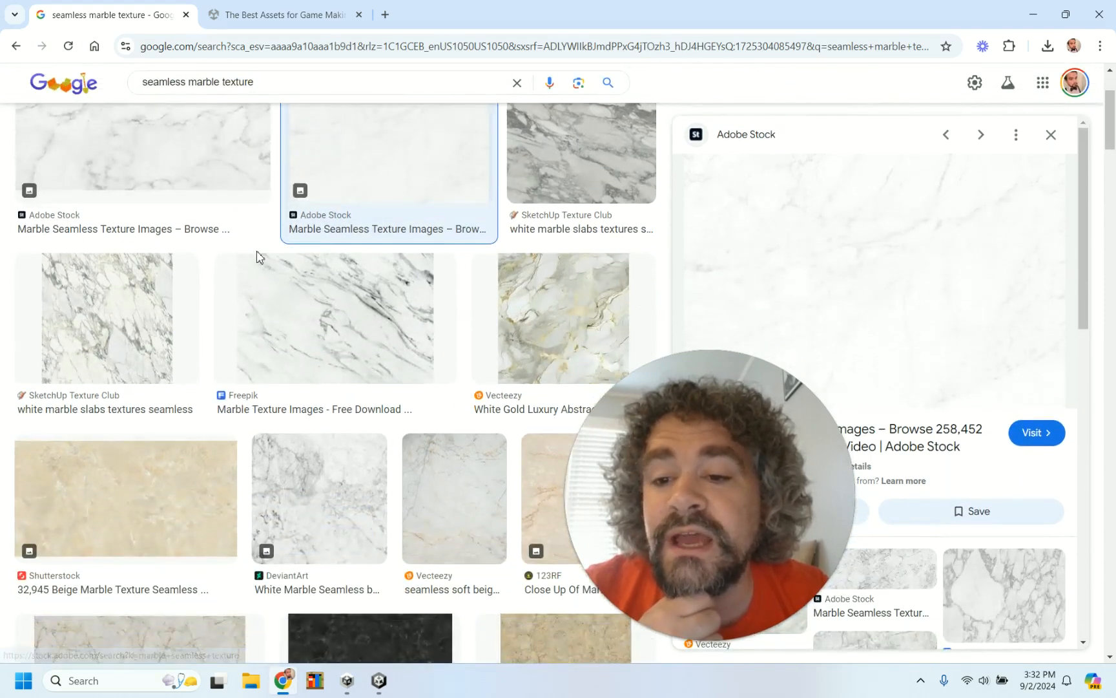
scroll(257, 257, down, 4)
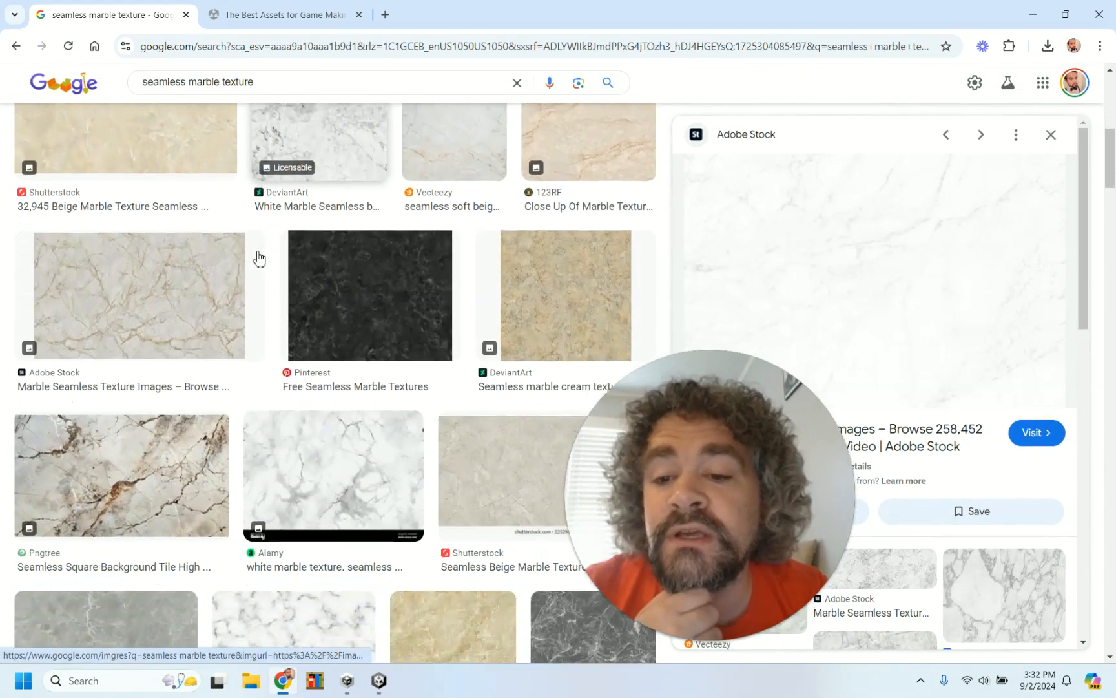
scroll(258, 258, up, 8)
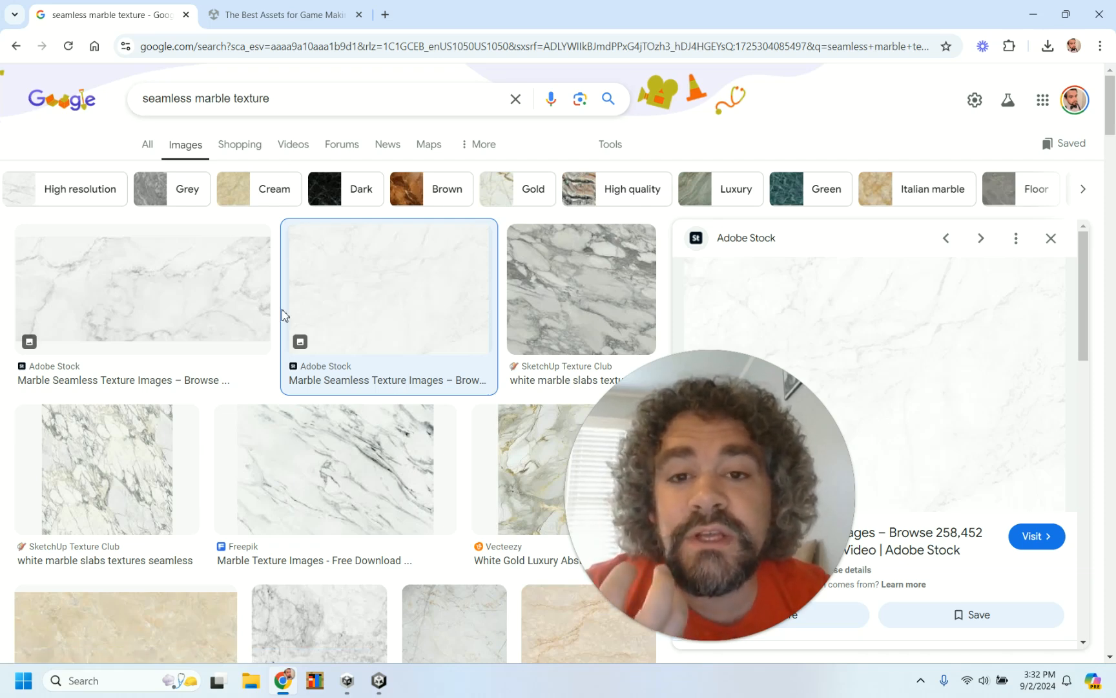
scroll(284, 316, down, 1)
scroll(284, 316, down, 2)
scroll(282, 316, up, 1)
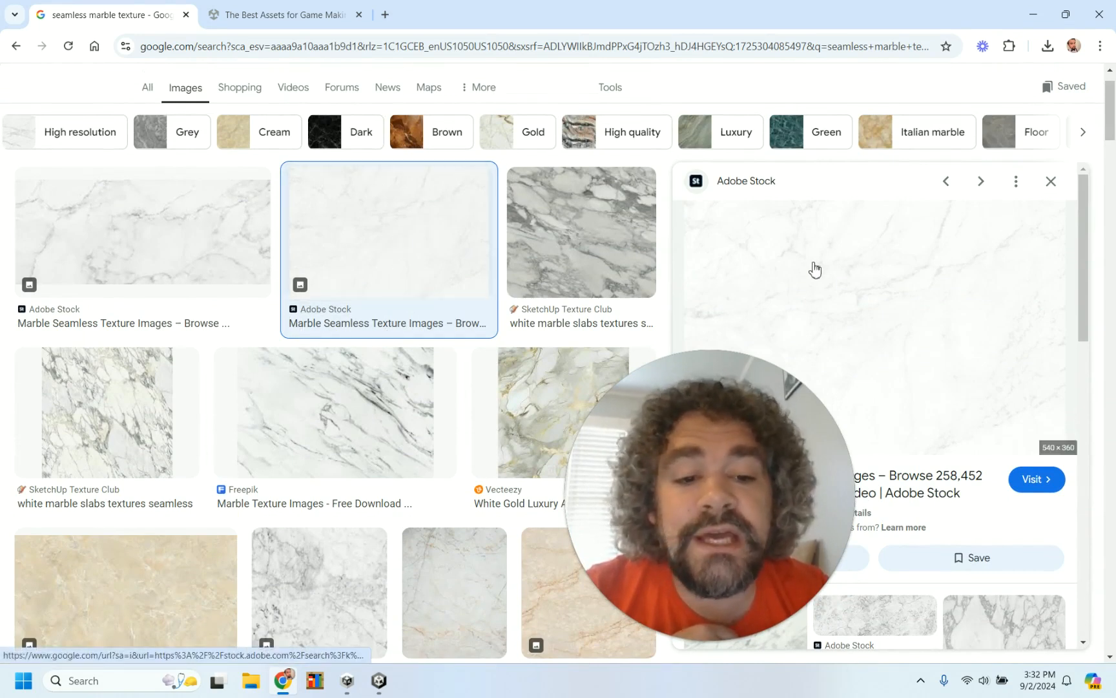
right_click(920, 340)
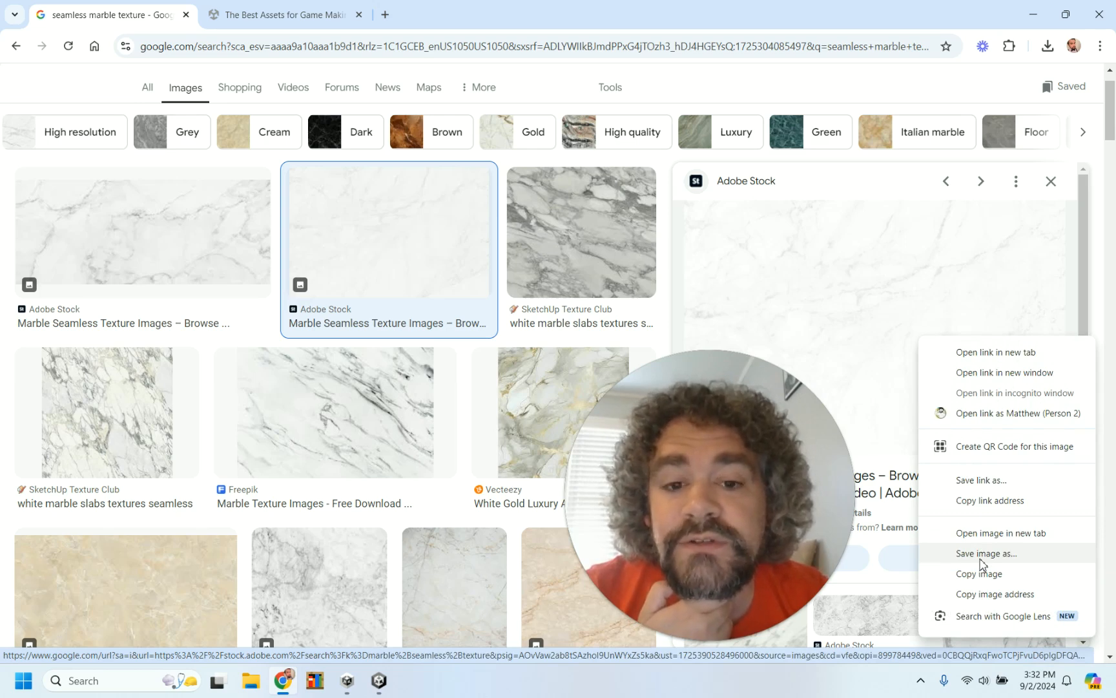
Switch to Unity and view the Import New Asset option for the Materials folder without importing anything
right_click(375, 686)
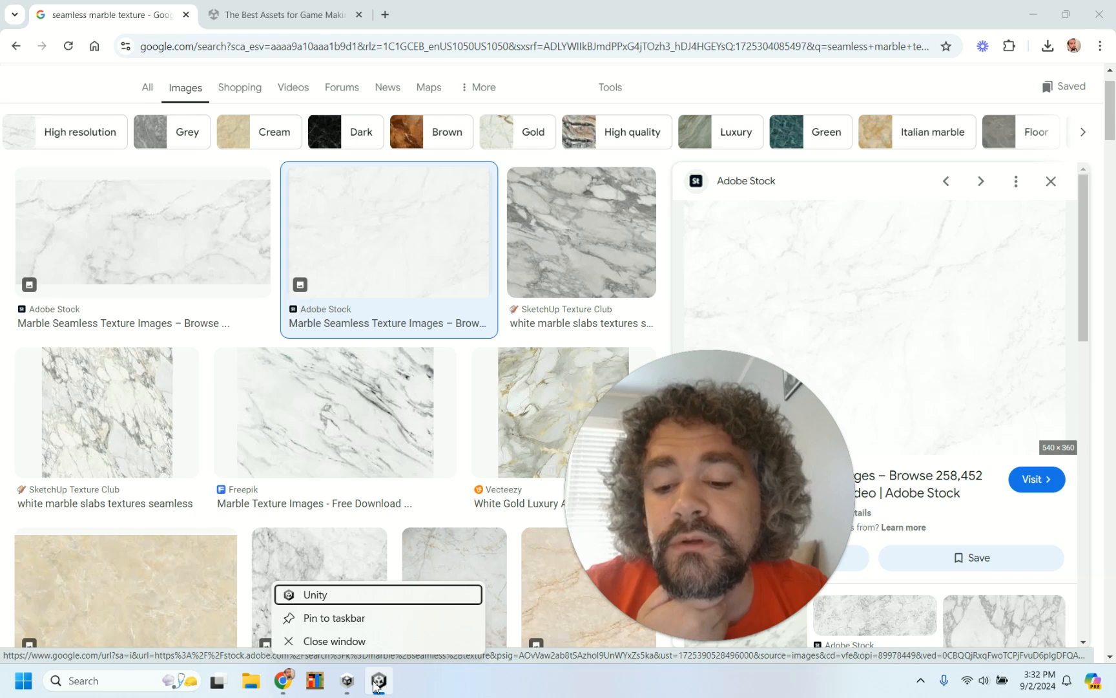
click(401, 688)
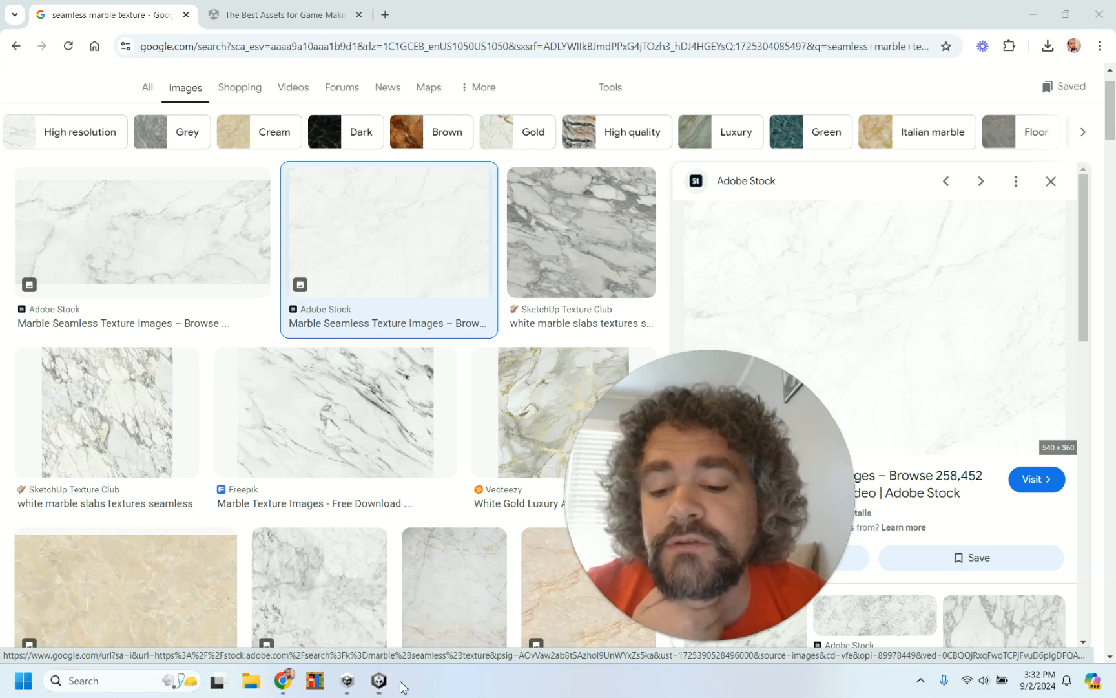
click(379, 680)
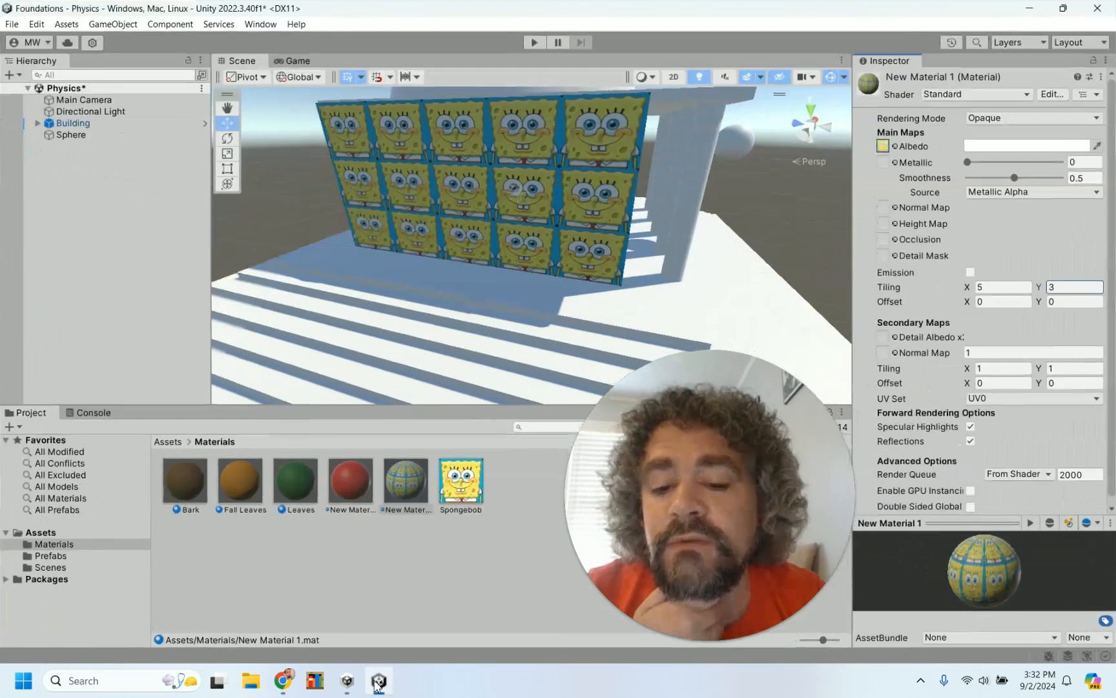
right_click(508, 480)
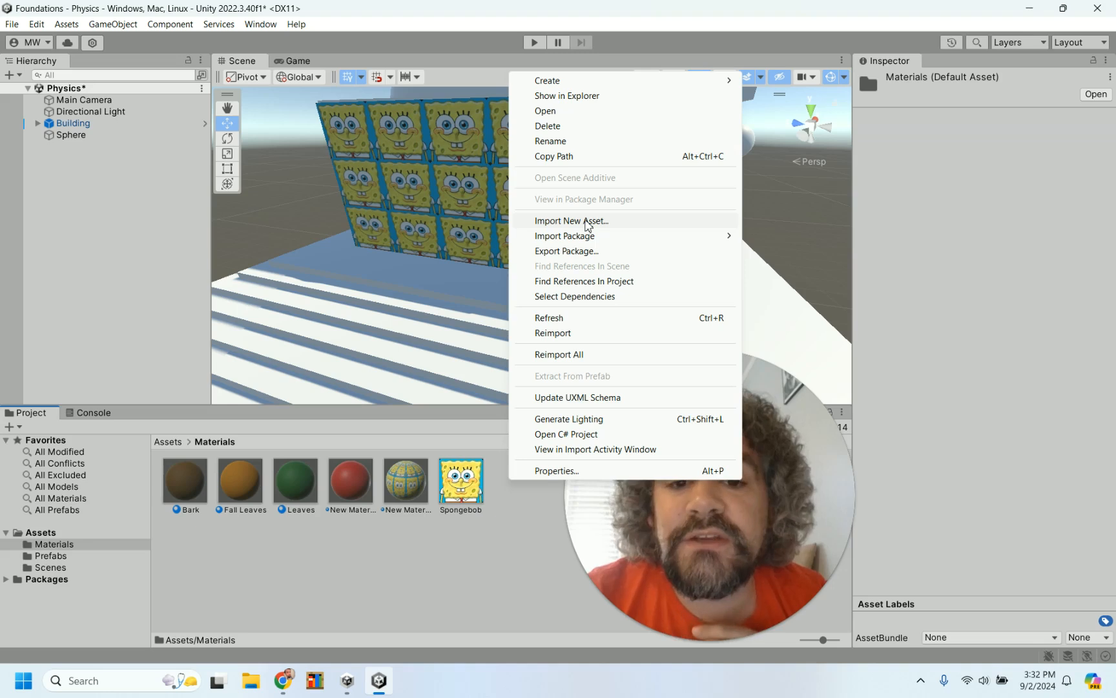
click(504, 517)
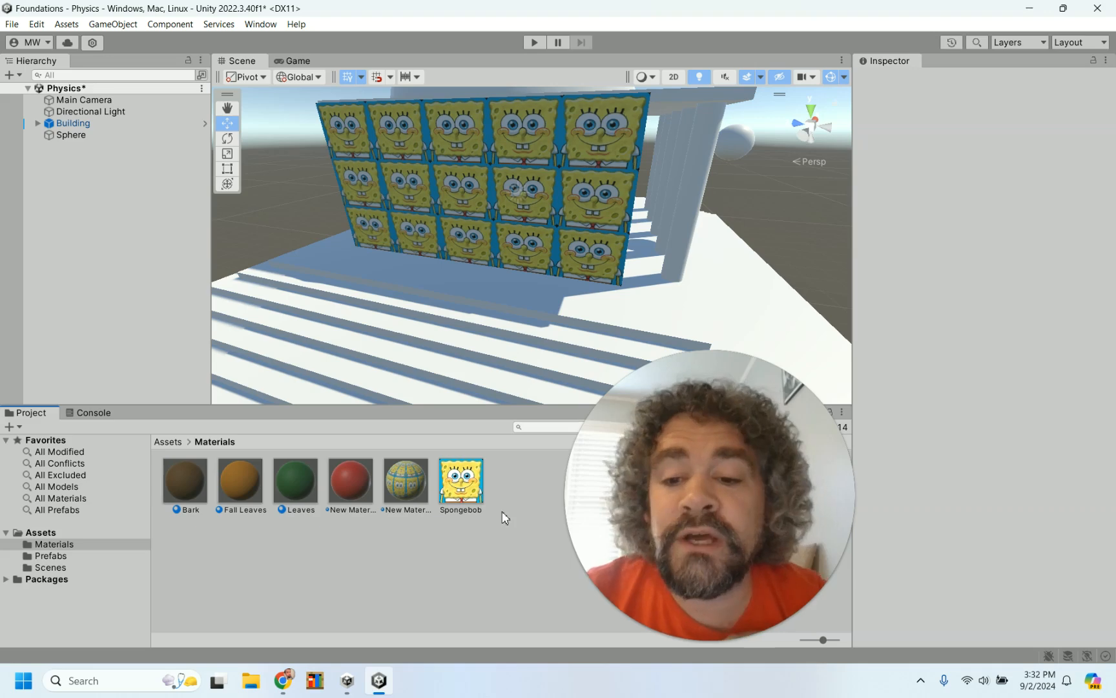
Compare the marble and marble2 textures in the Materials folder and select the New Material 1 material
scroll(526, 285, down, 5)
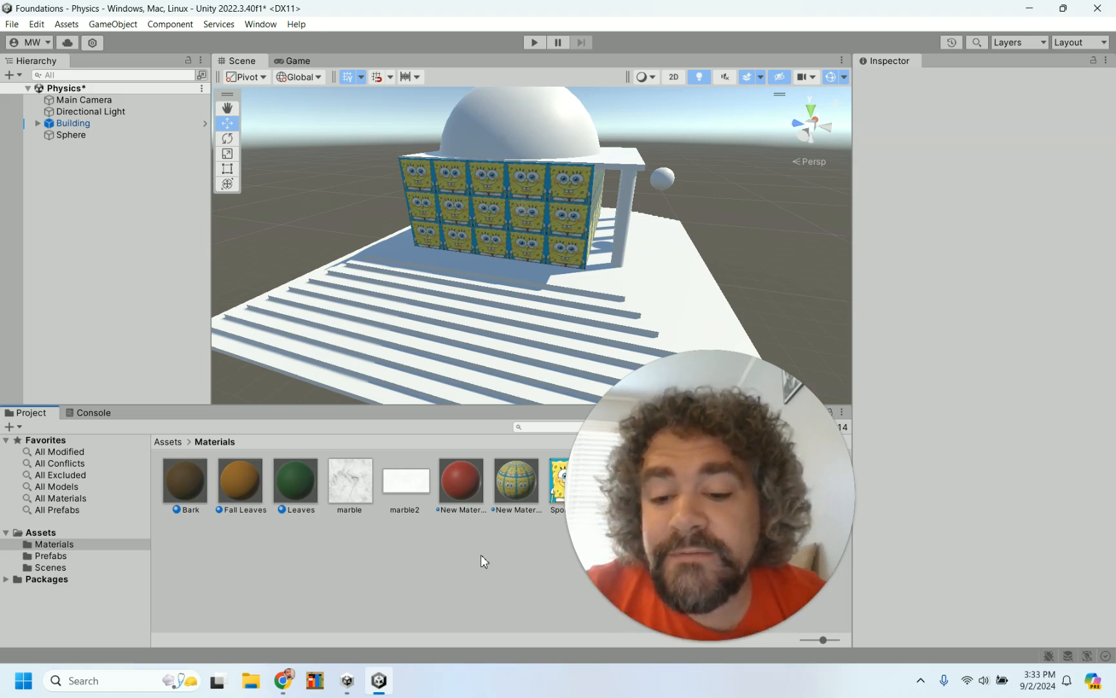
click(406, 485)
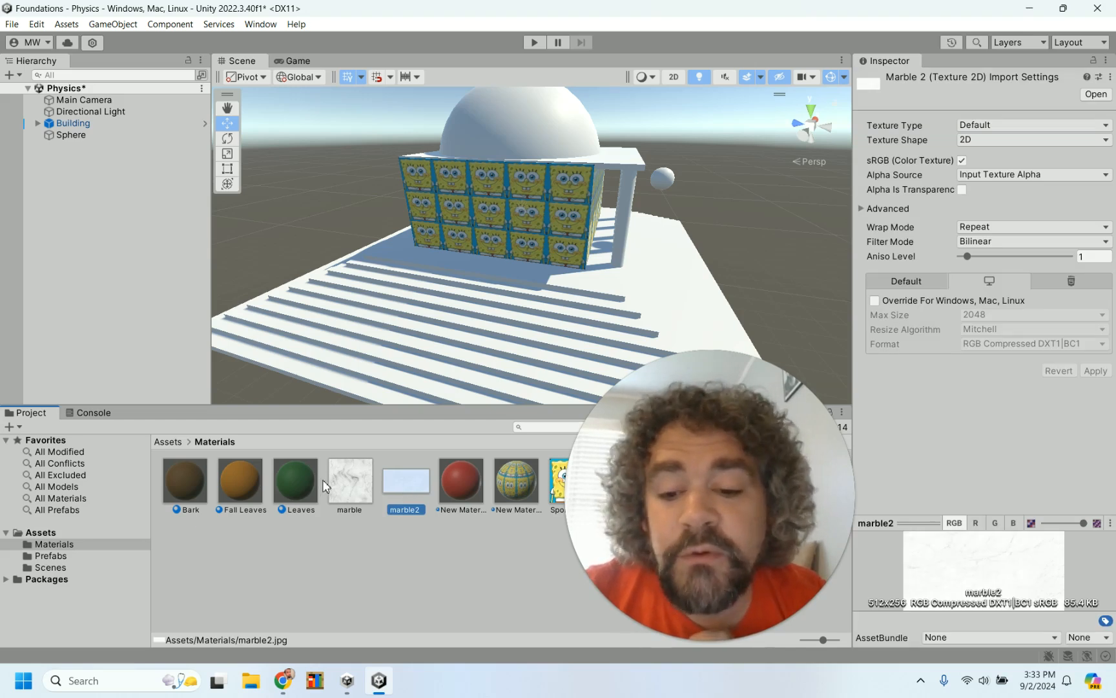
click(353, 488)
click(402, 488)
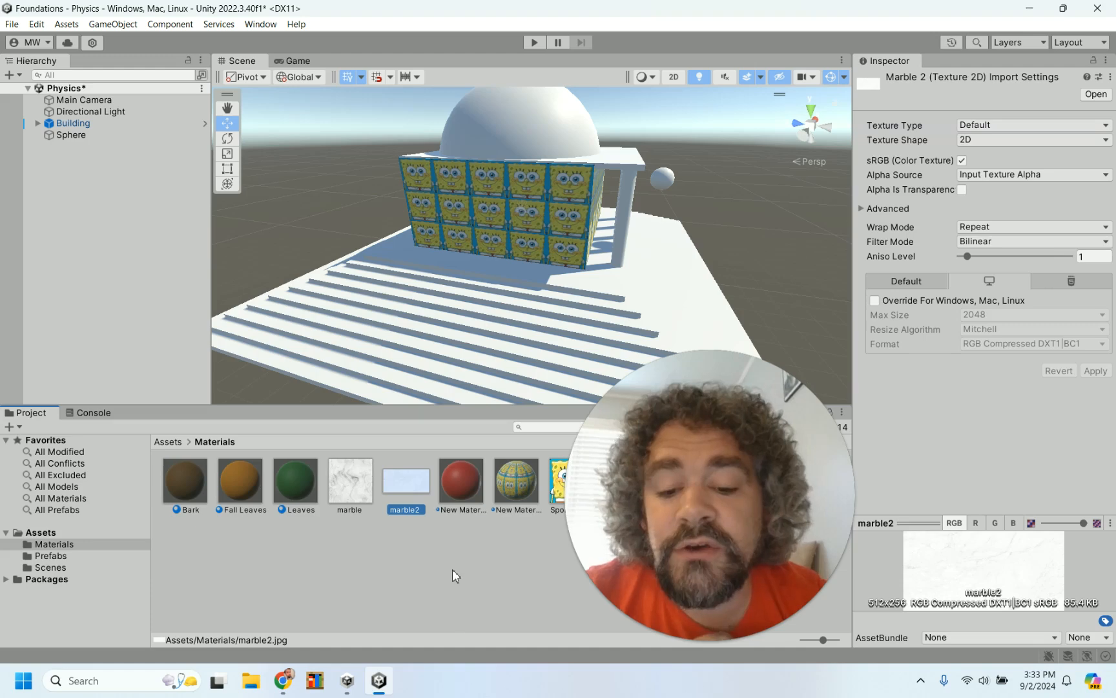
click(518, 492)
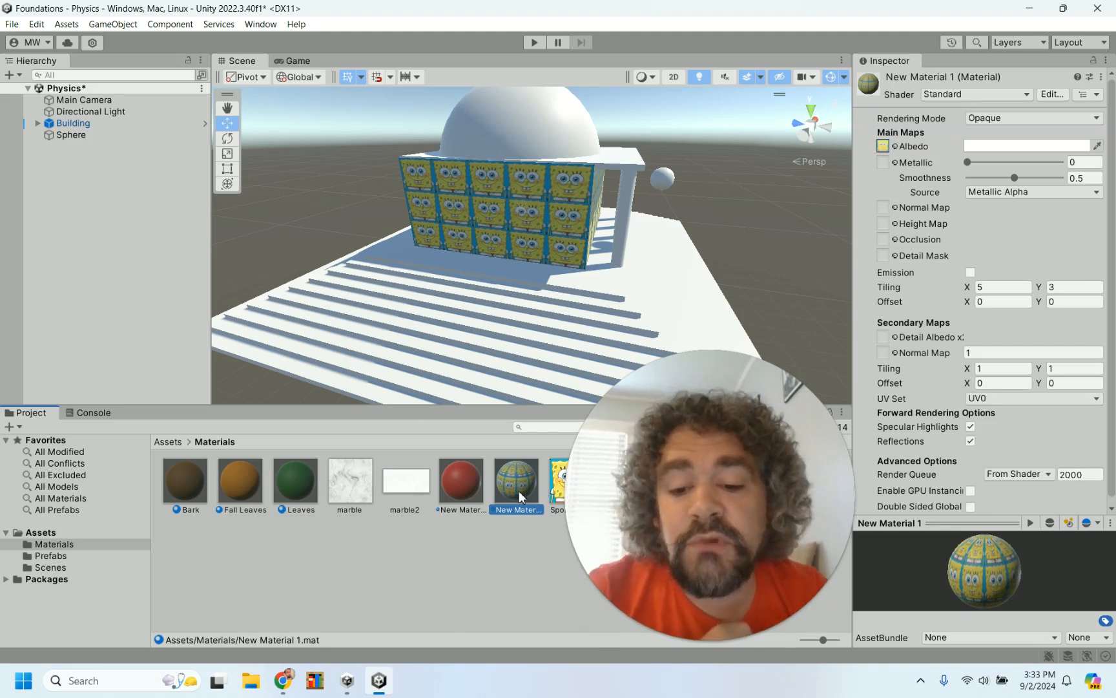
Assign the marble2 texture to the Albedo map of New Material 1
click(407, 485)
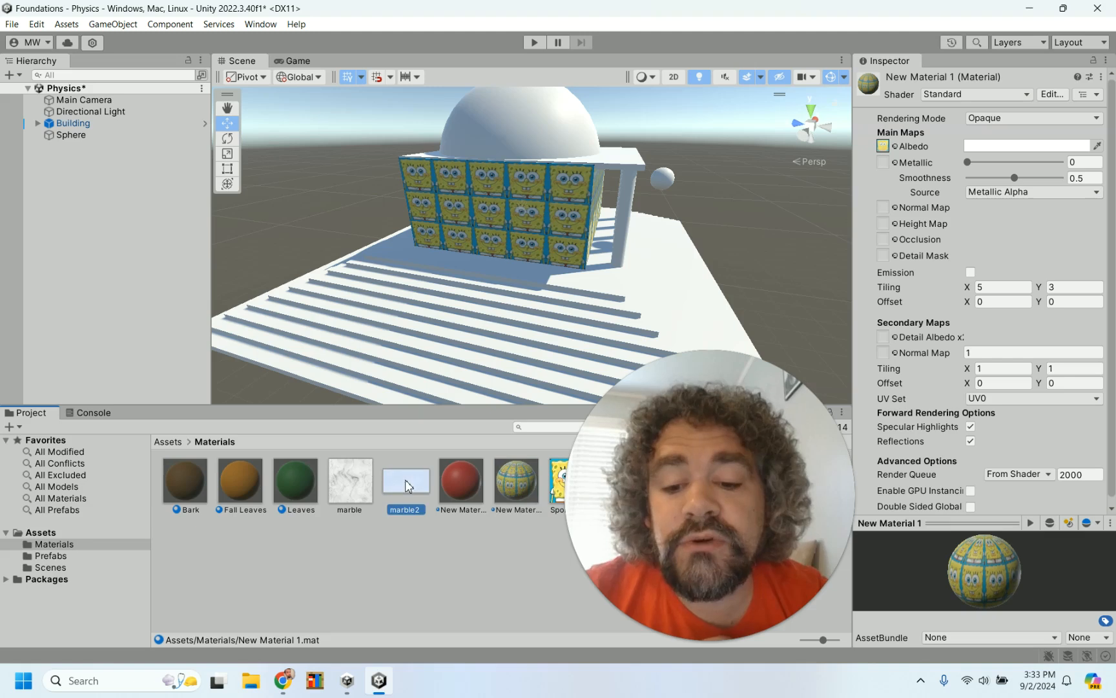
drag(407, 485, 883, 148)
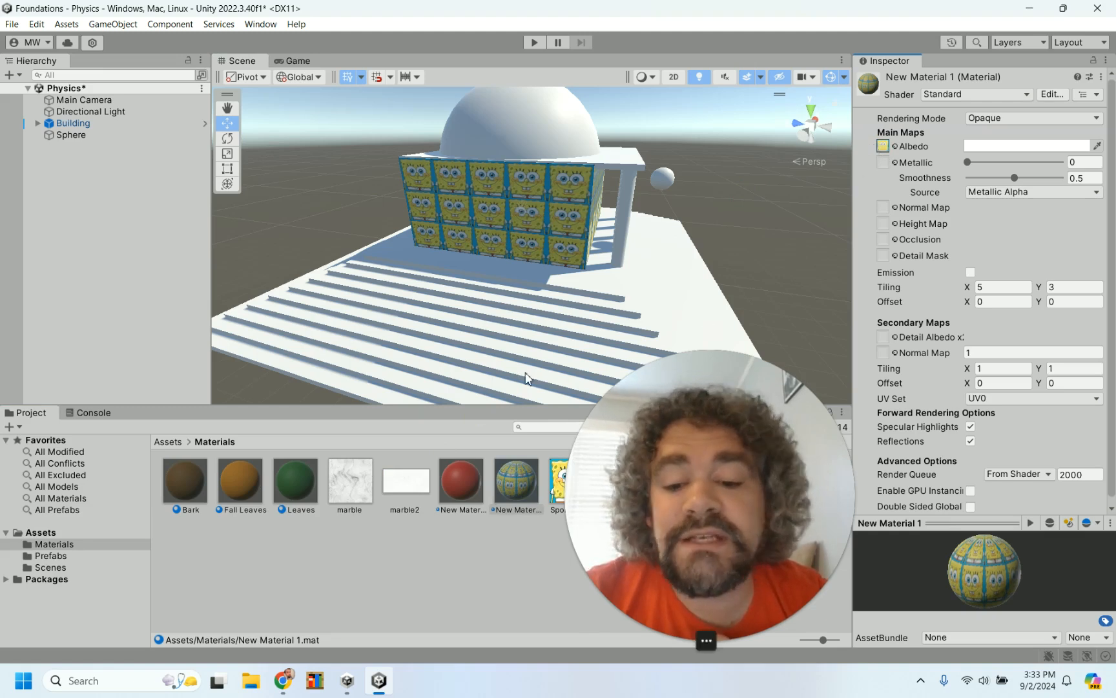
drag(407, 486, 884, 149)
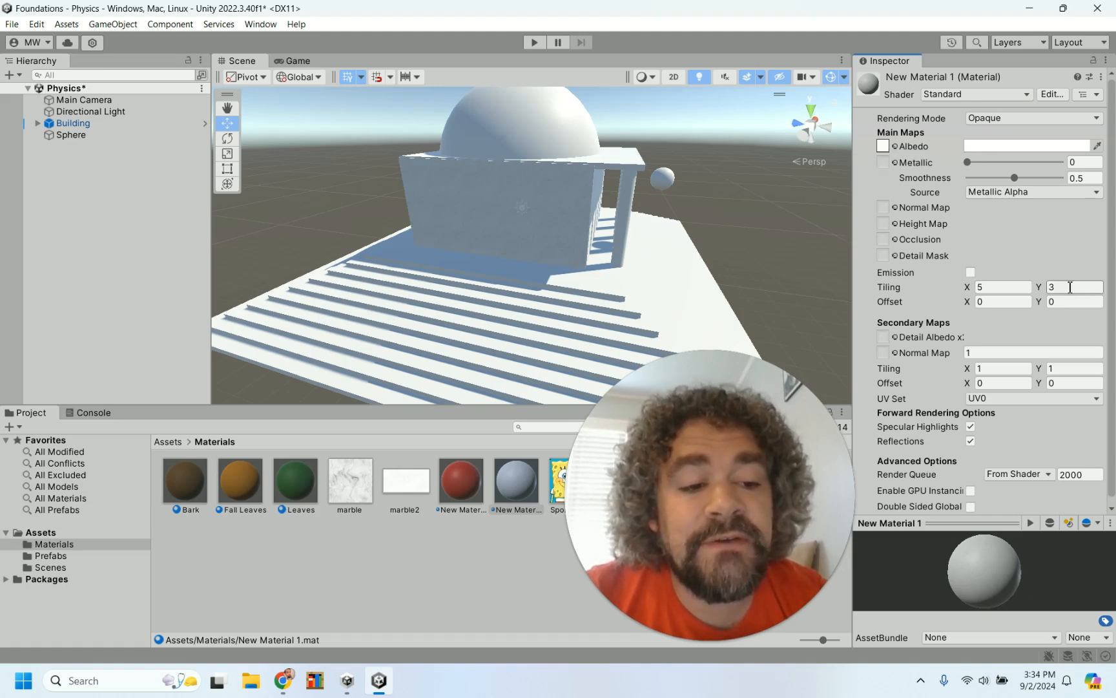
Check the marble pattern on the building's wall up close and set New Material 1's main tiling to X 1 and Y 1
scroll(458, 193, up, 8)
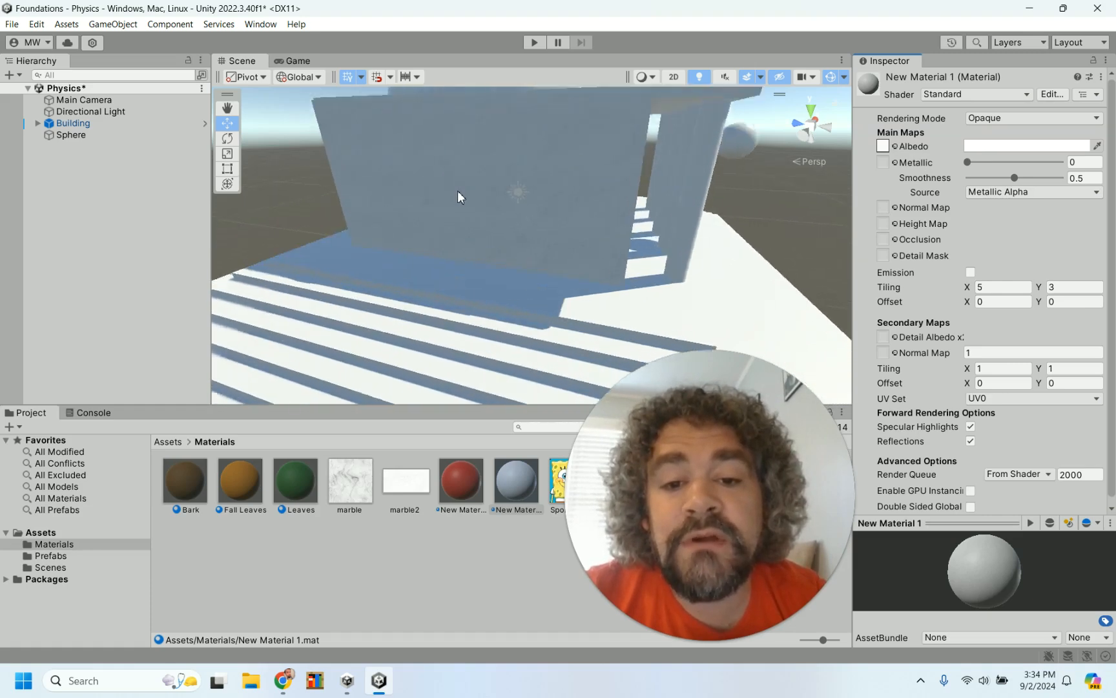
scroll(457, 192, up, 4)
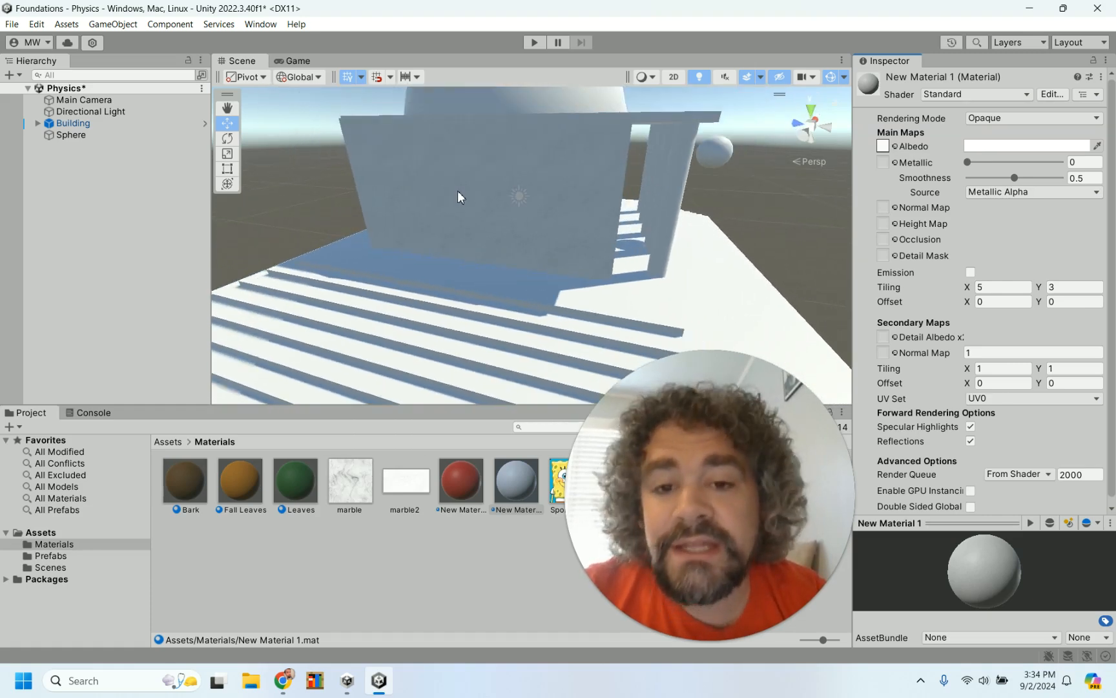
alt+drag(456, 192, 317, 269)
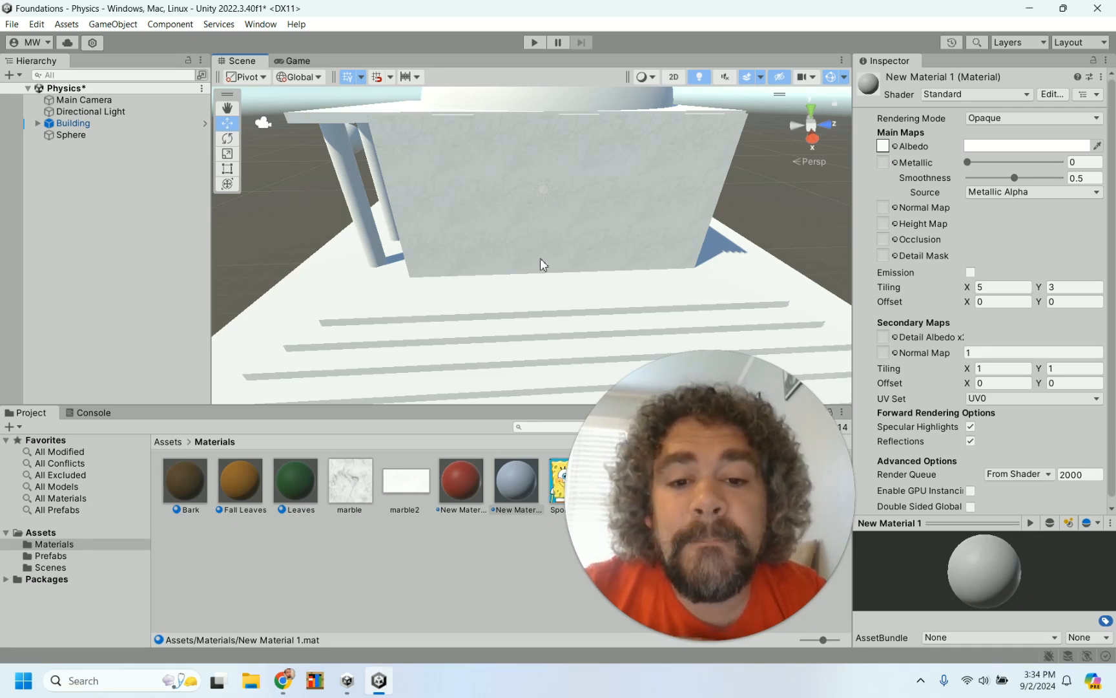
scroll(564, 297, down, 2)
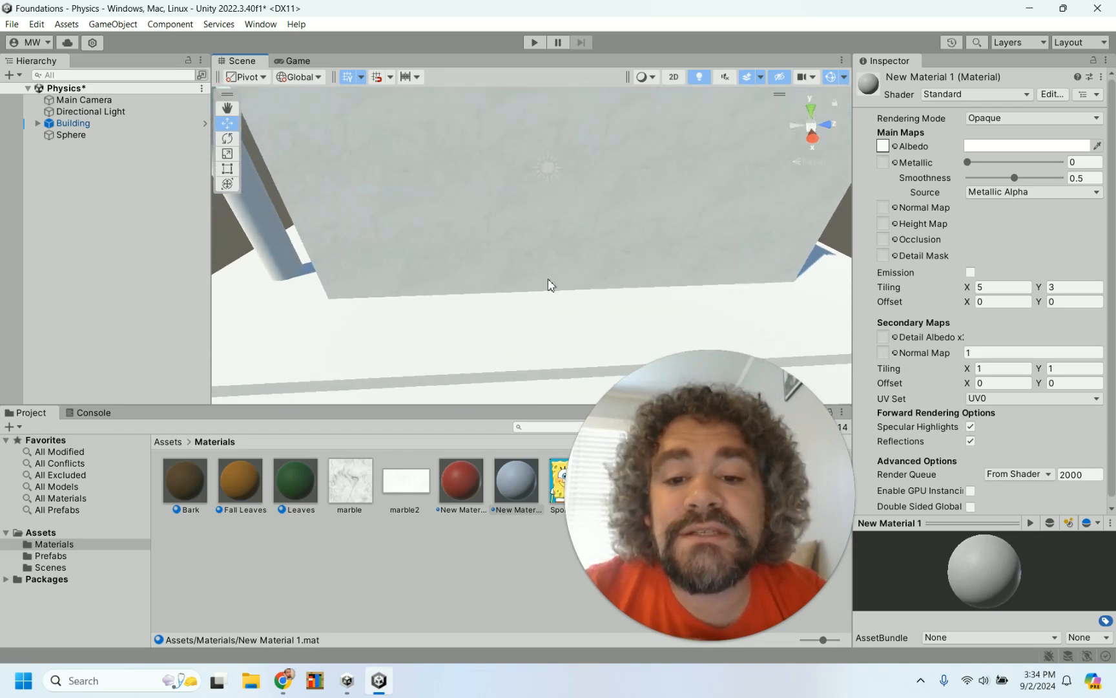
scroll(517, 187, down, 5)
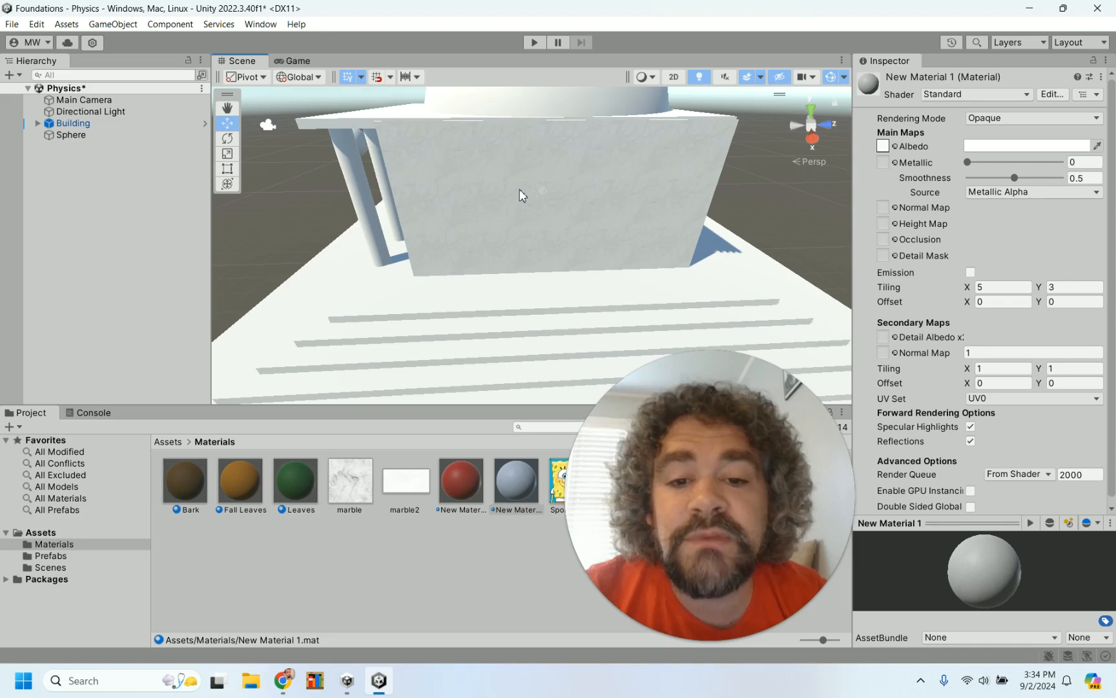
click(1005, 288)
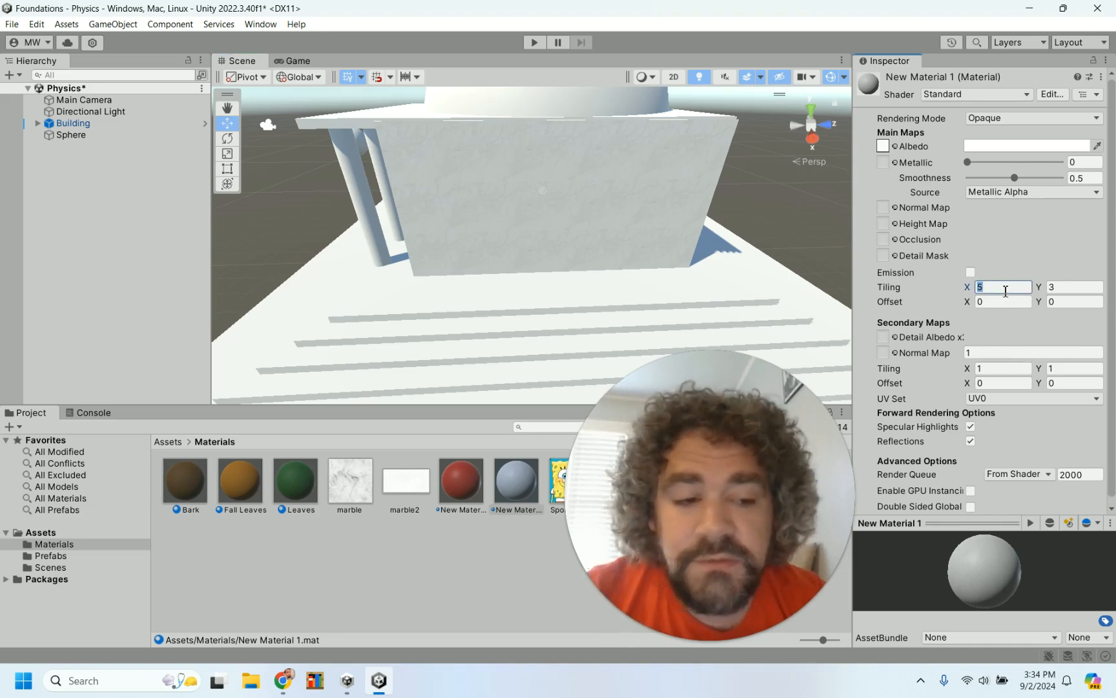
click(1068, 287)
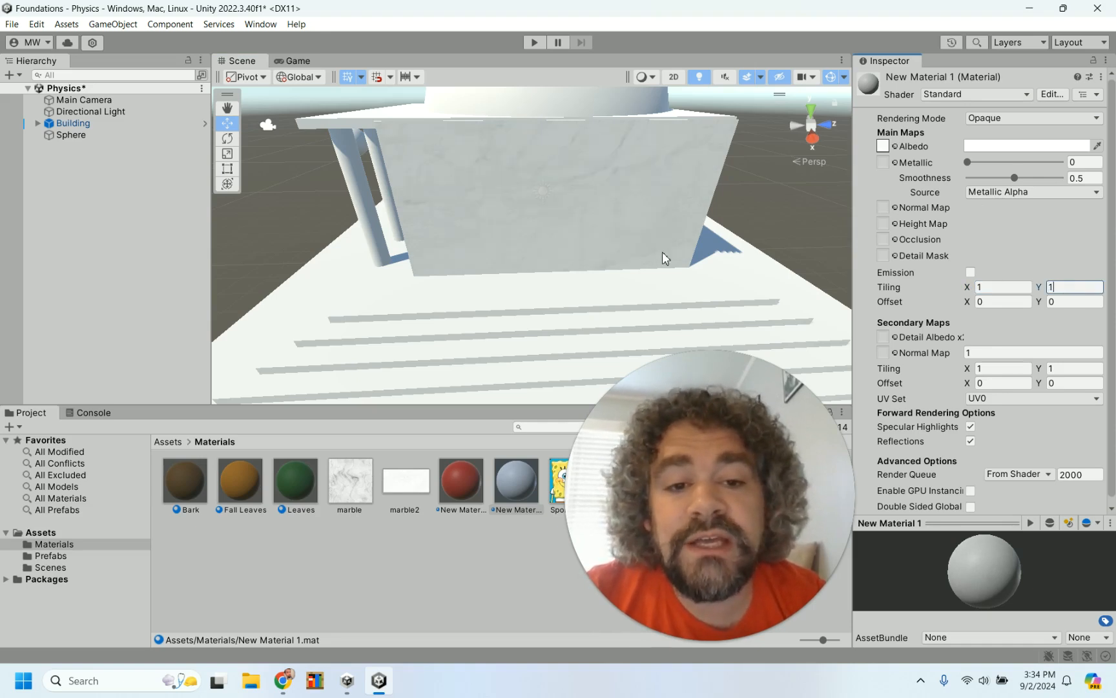
text(1)
Try a main tiling of X 2 and Y 2 on New Material 1 and settle on X 5 with Y 2
click(1012, 286)
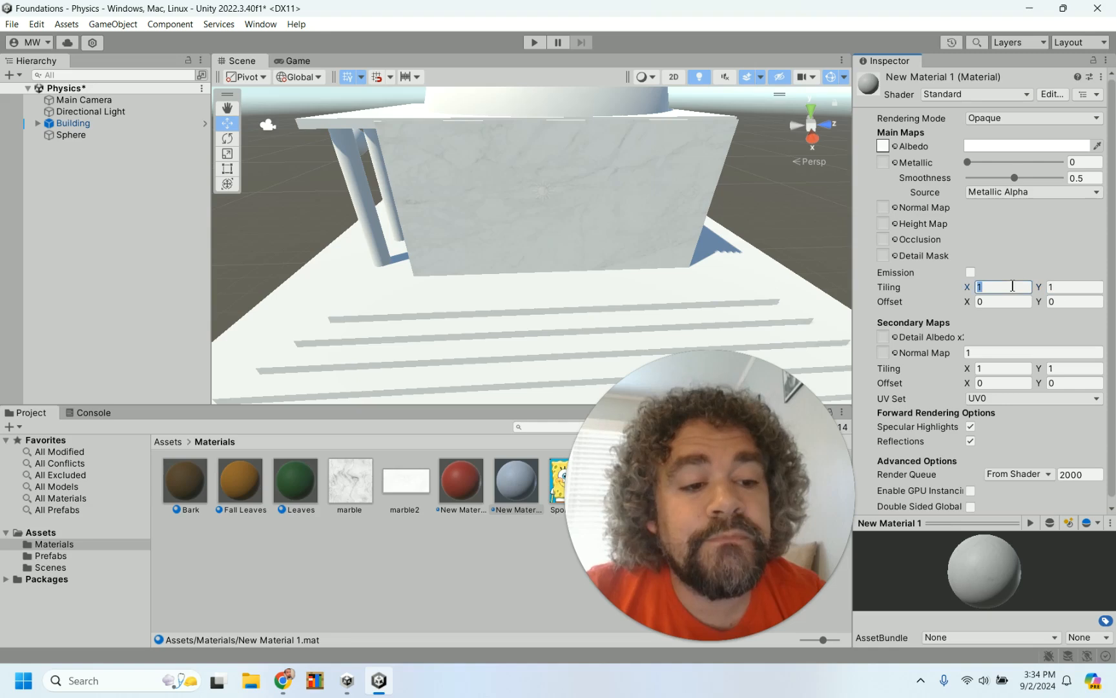
text(2)
click(1094, 292)
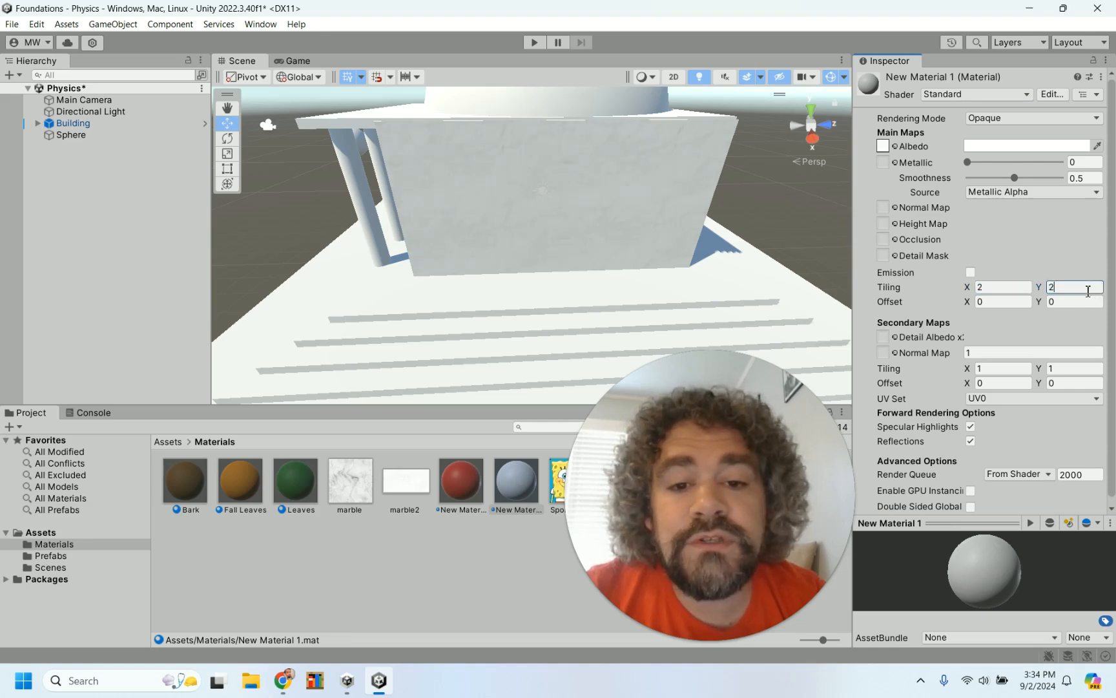
double_click(1060, 288)
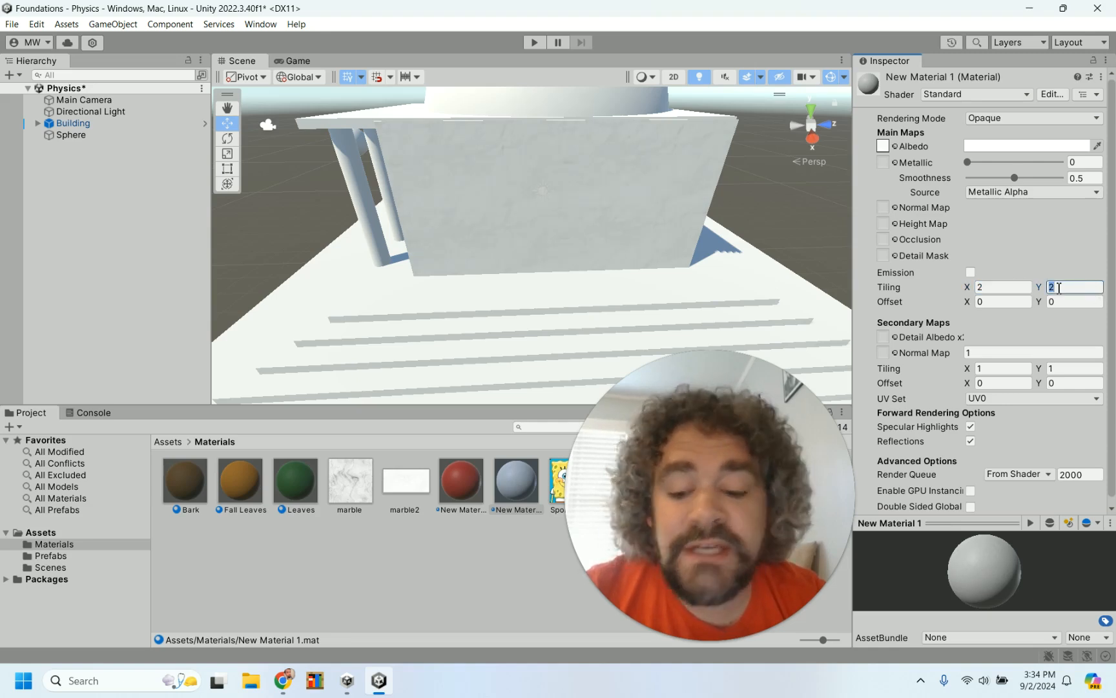
click(1018, 287)
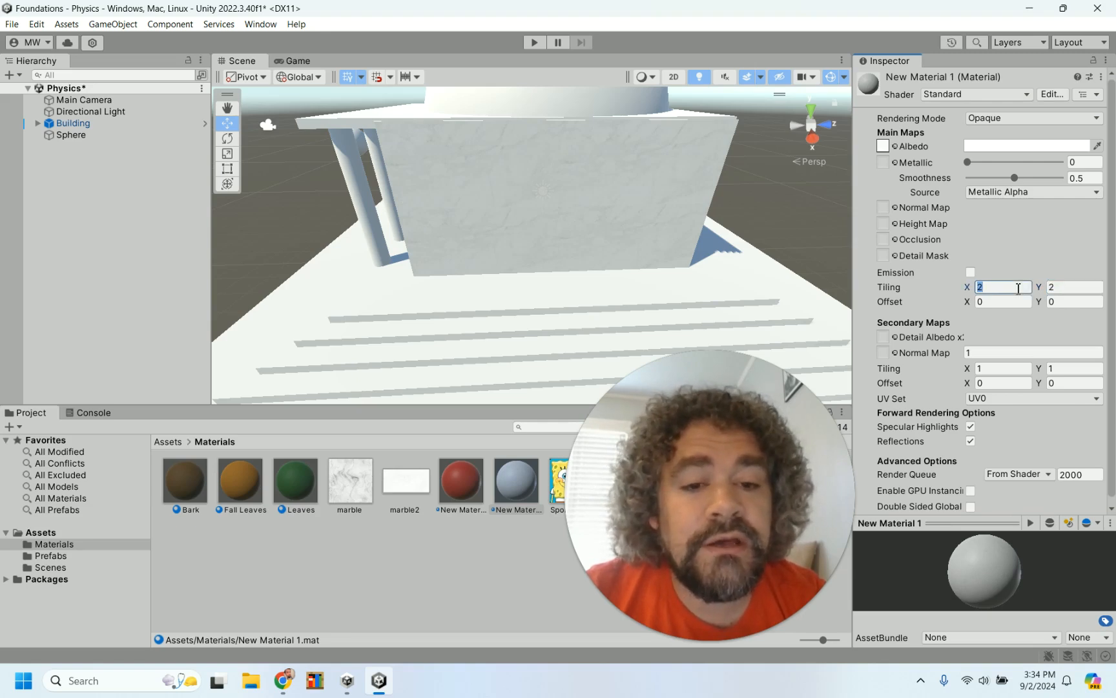
text(5)
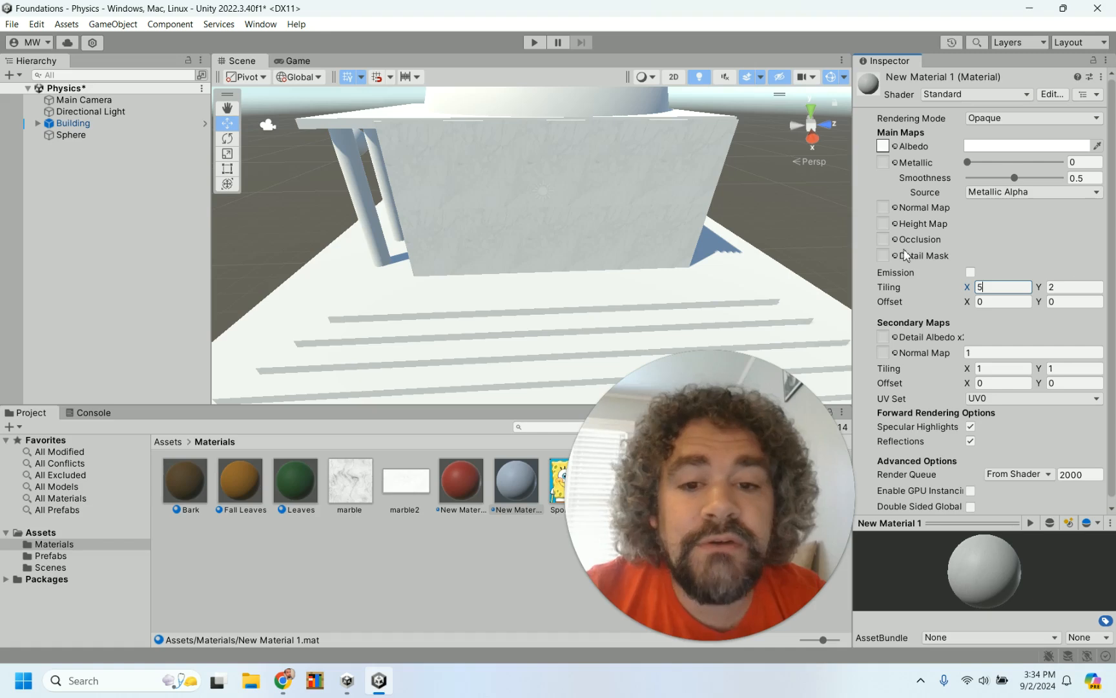
Apply New Material 1 to the building's roof slab, side wall and front columns
scroll(569, 235, down, 5)
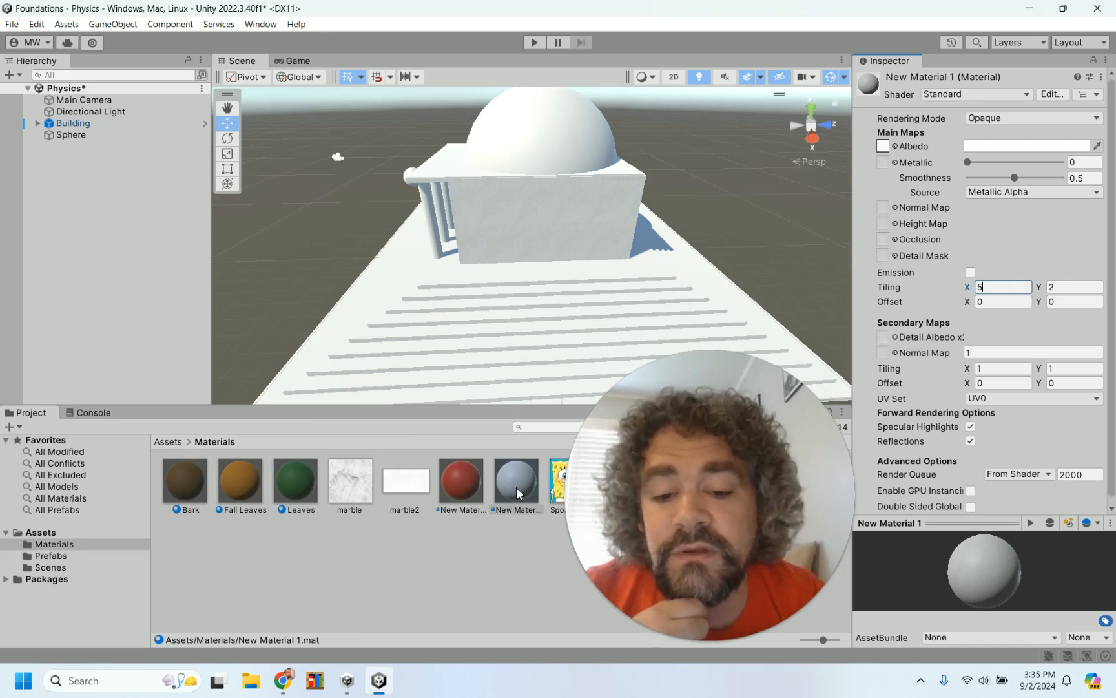
drag(516, 488, 454, 171)
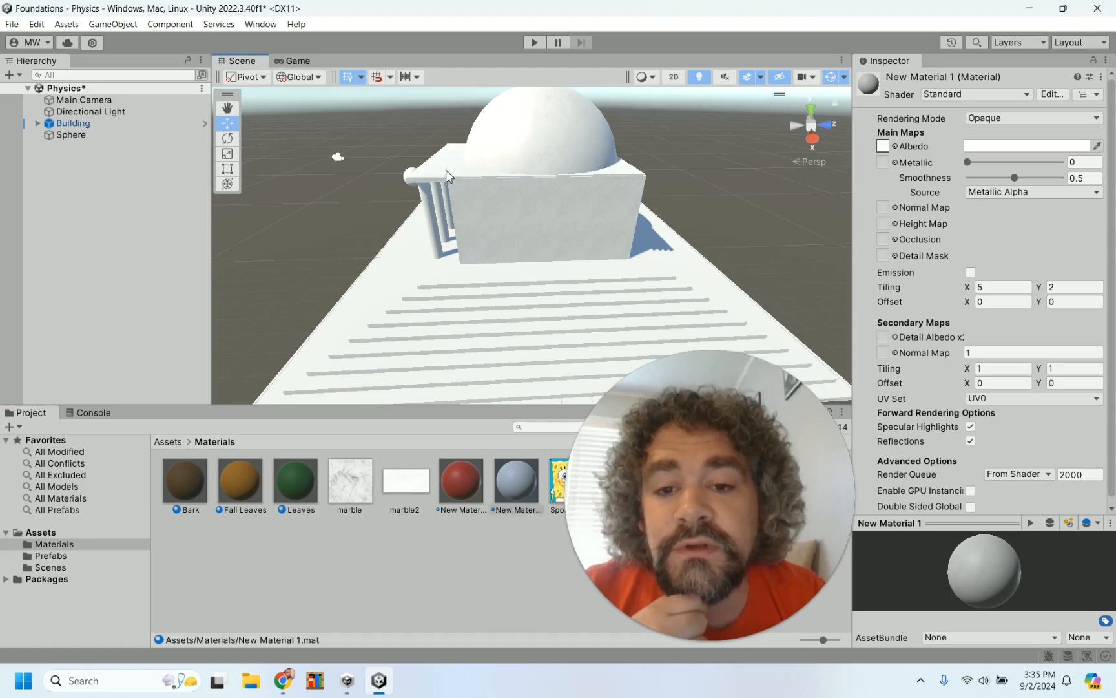
drag(510, 499, 496, 221)
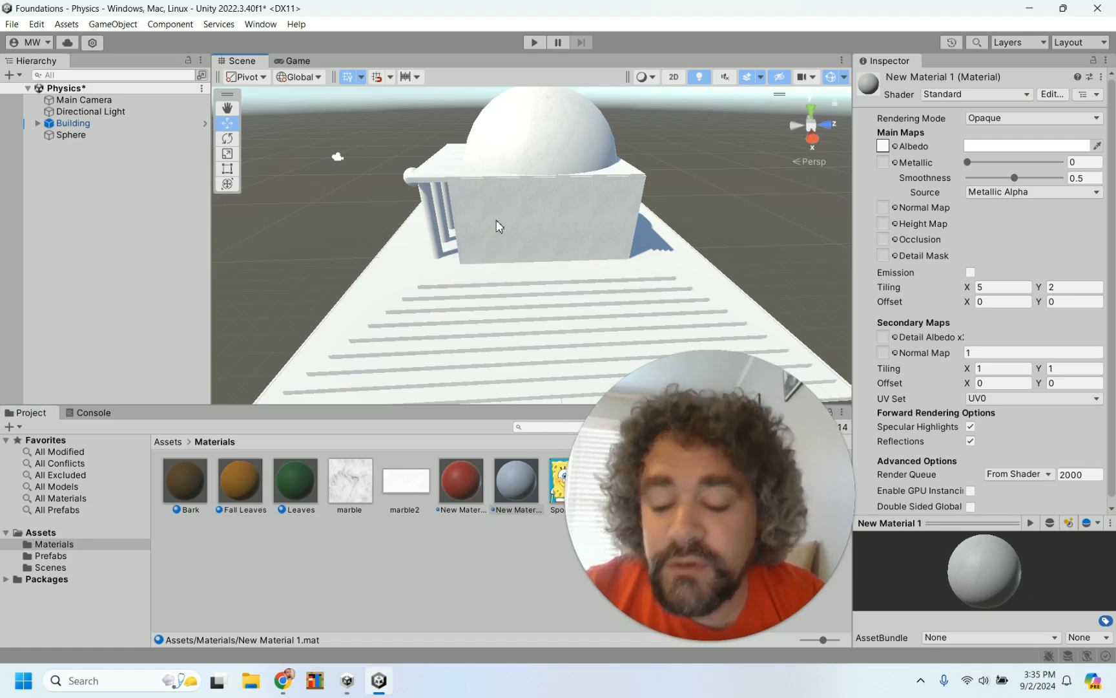
alt+drag(369, 209, 654, 204)
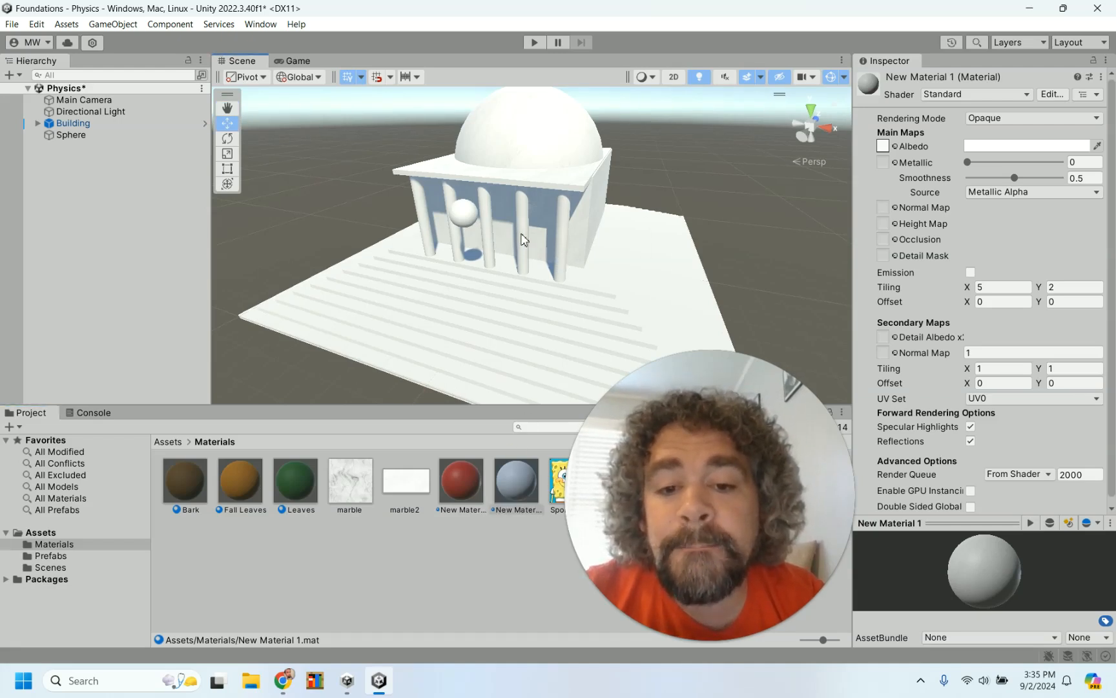
drag(526, 464, 486, 259)
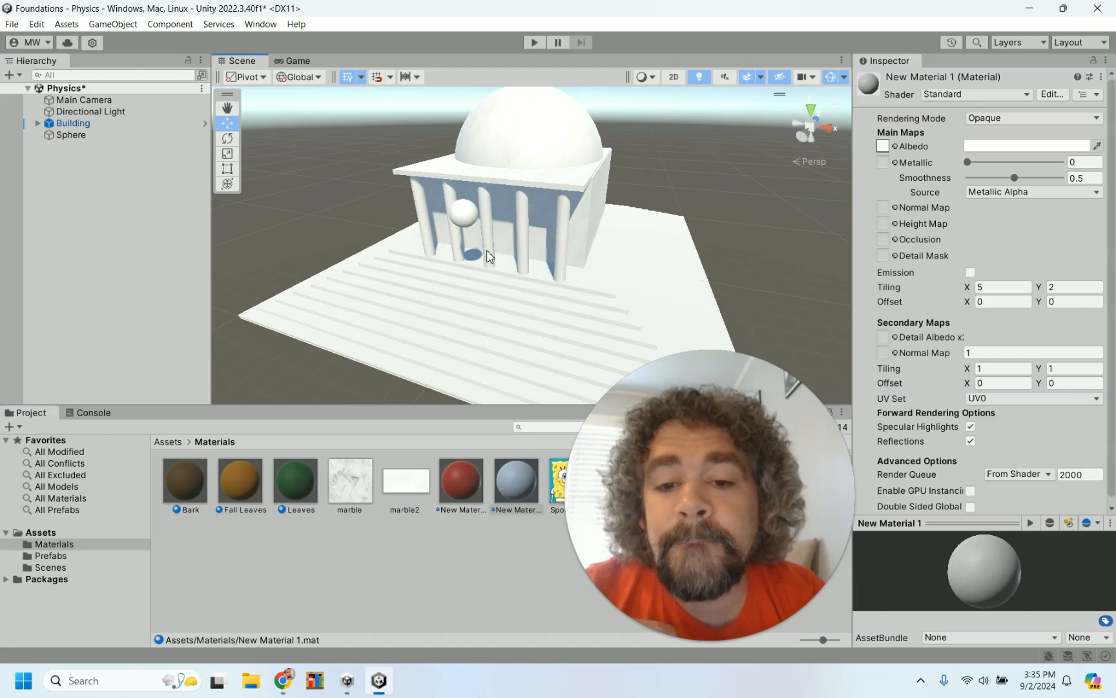
drag(523, 484, 460, 247)
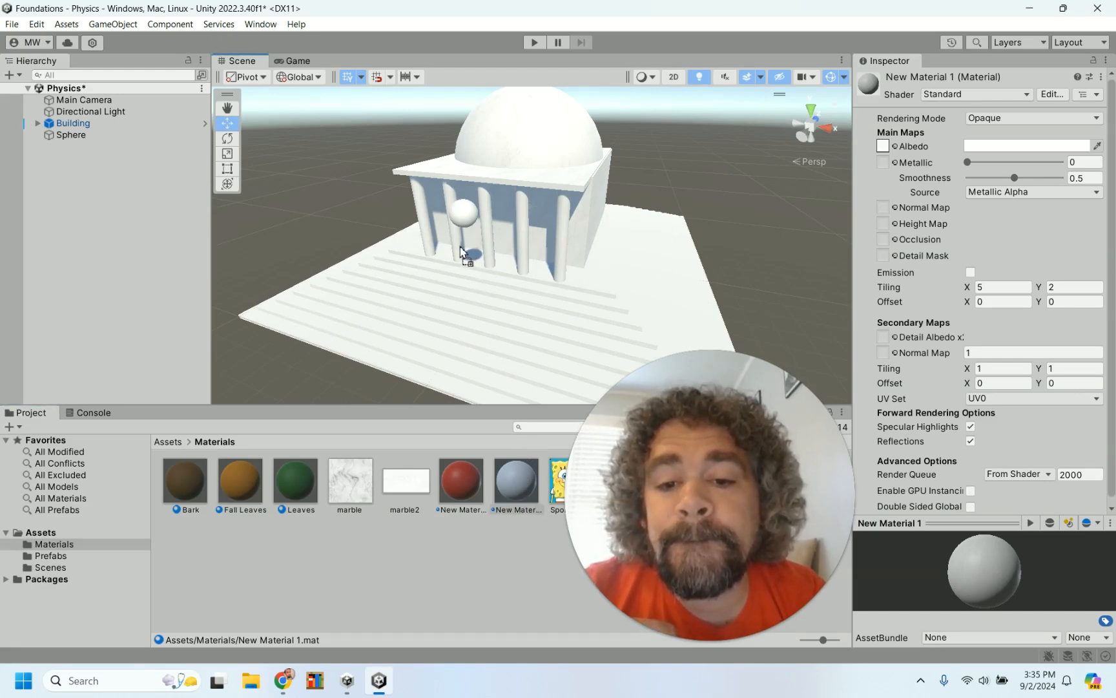
drag(531, 493, 424, 235)
Create a new material in the Materials folder, keeping the default name, and assign the marble texture to its Albedo map
scroll(424, 234, up, 4)
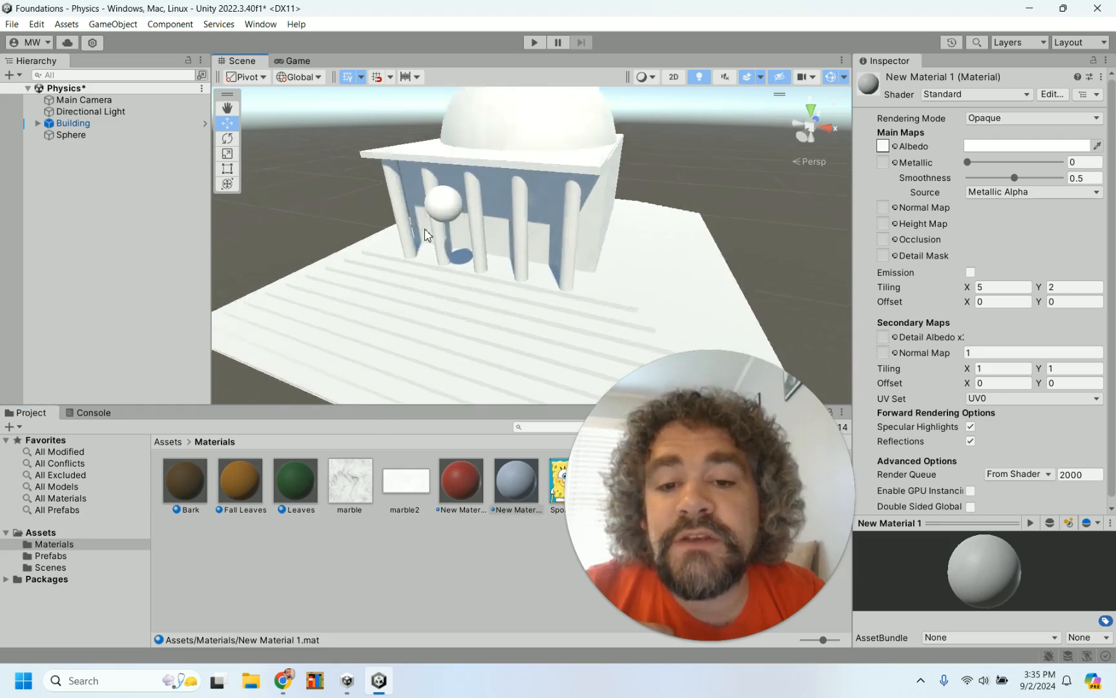
scroll(425, 234, up, 4)
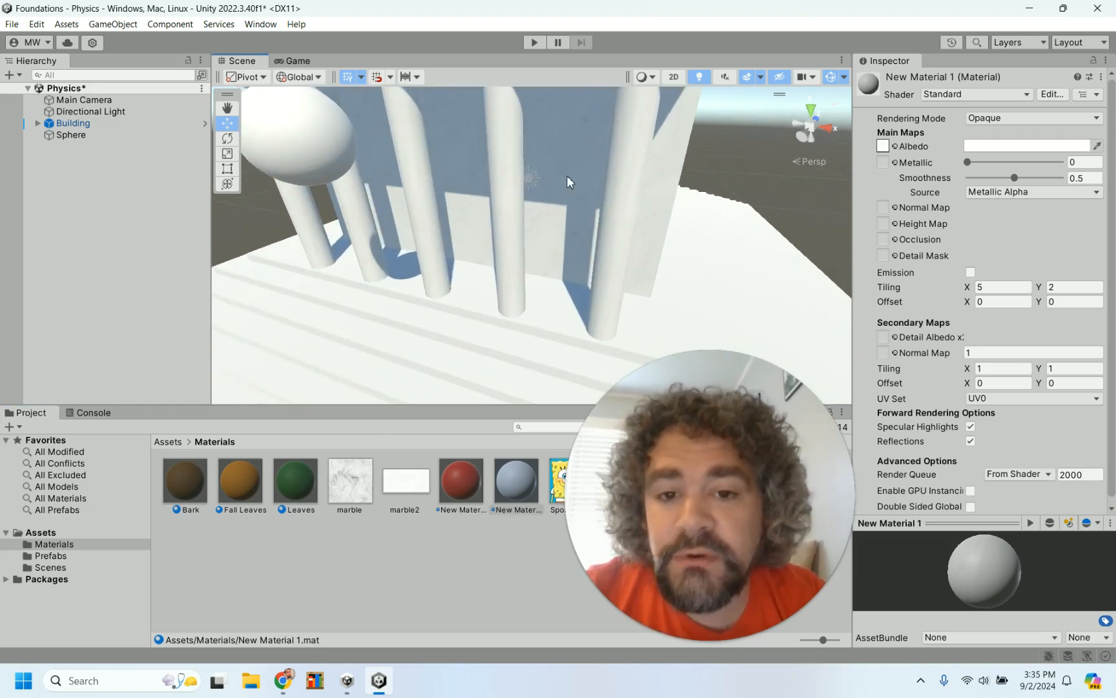
alt+drag(575, 176, 568, 178)
scroll(465, 172, down, 8)
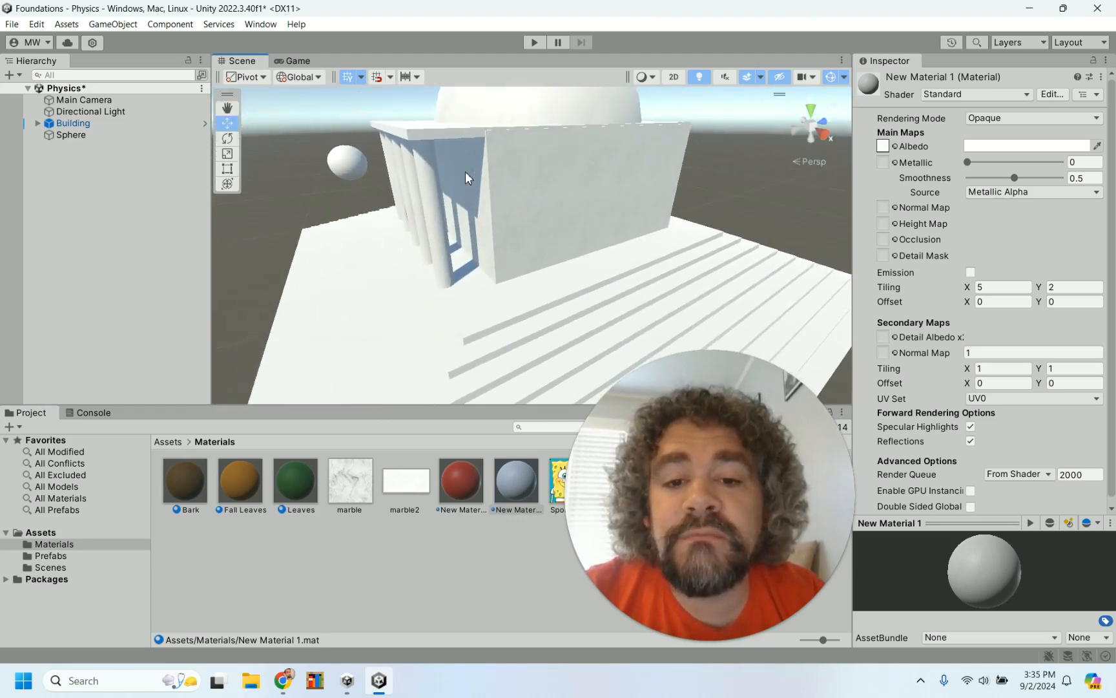
alt+drag(465, 172, 478, 361)
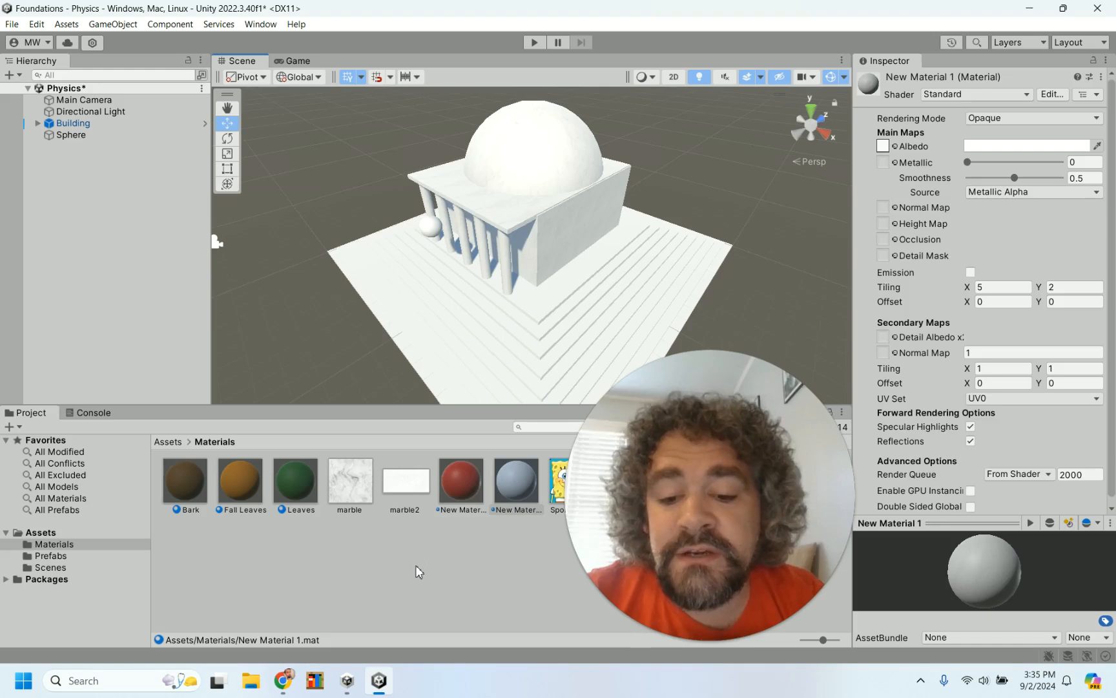
right_click(417, 570)
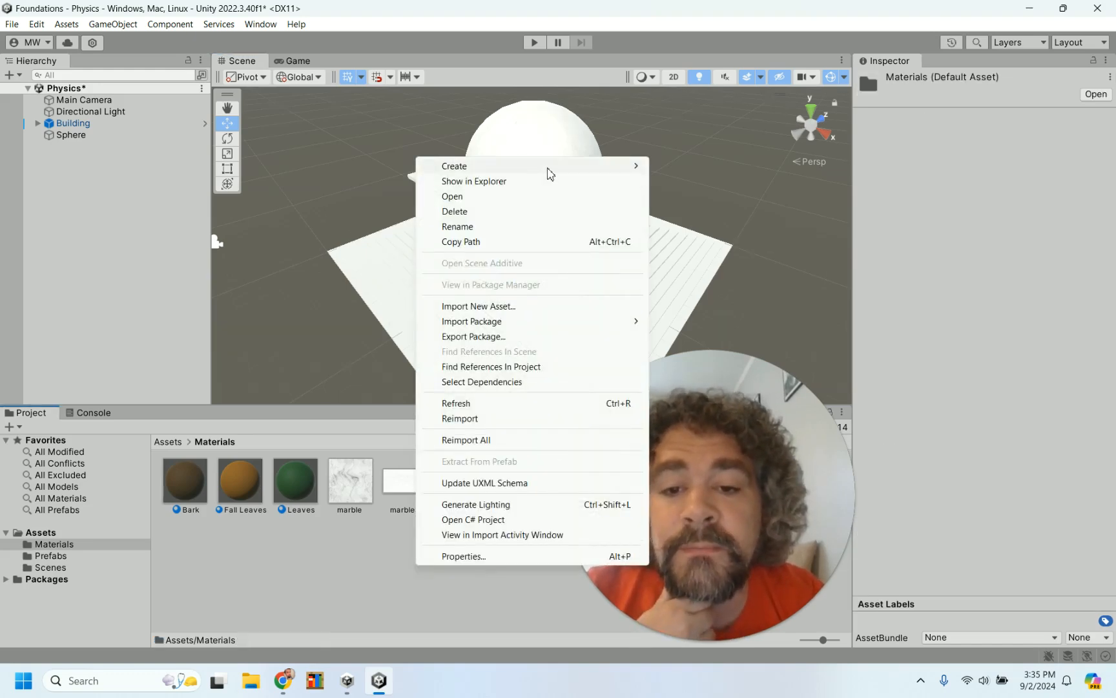
mouse_move(557, 173)
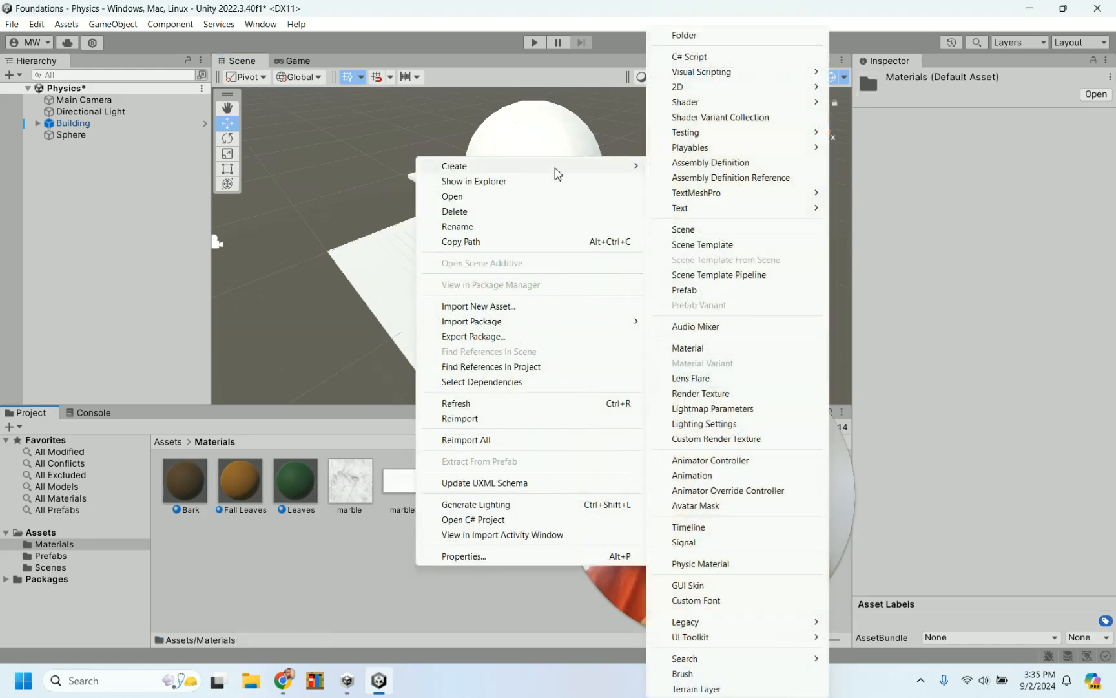
click(737, 349)
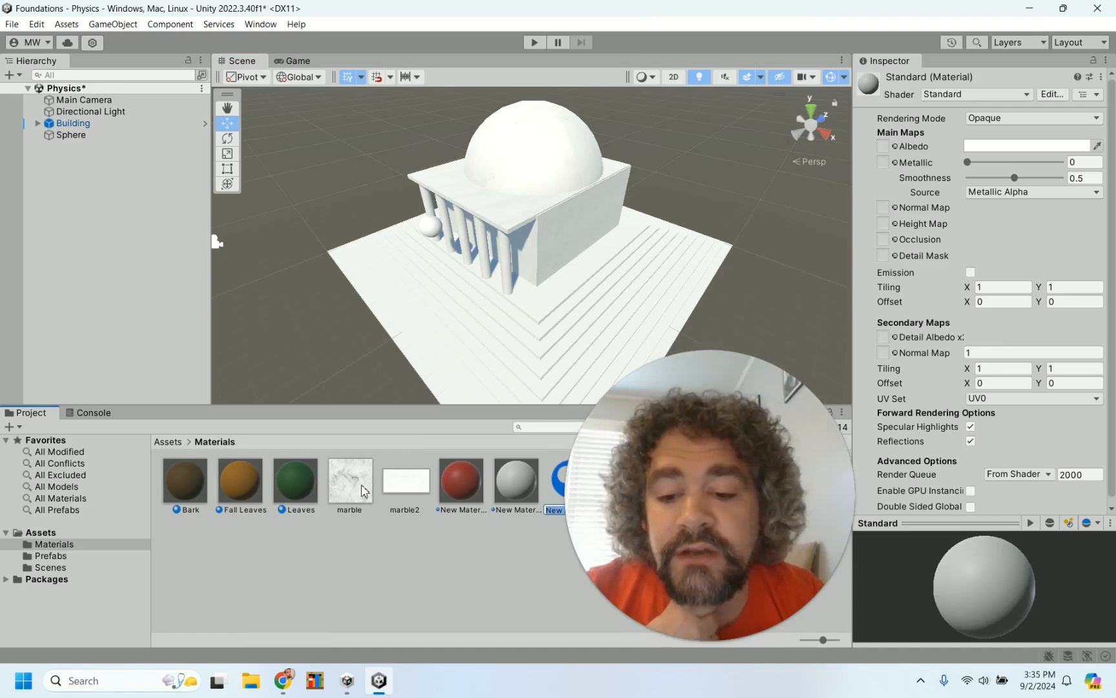
drag(364, 491, 884, 147)
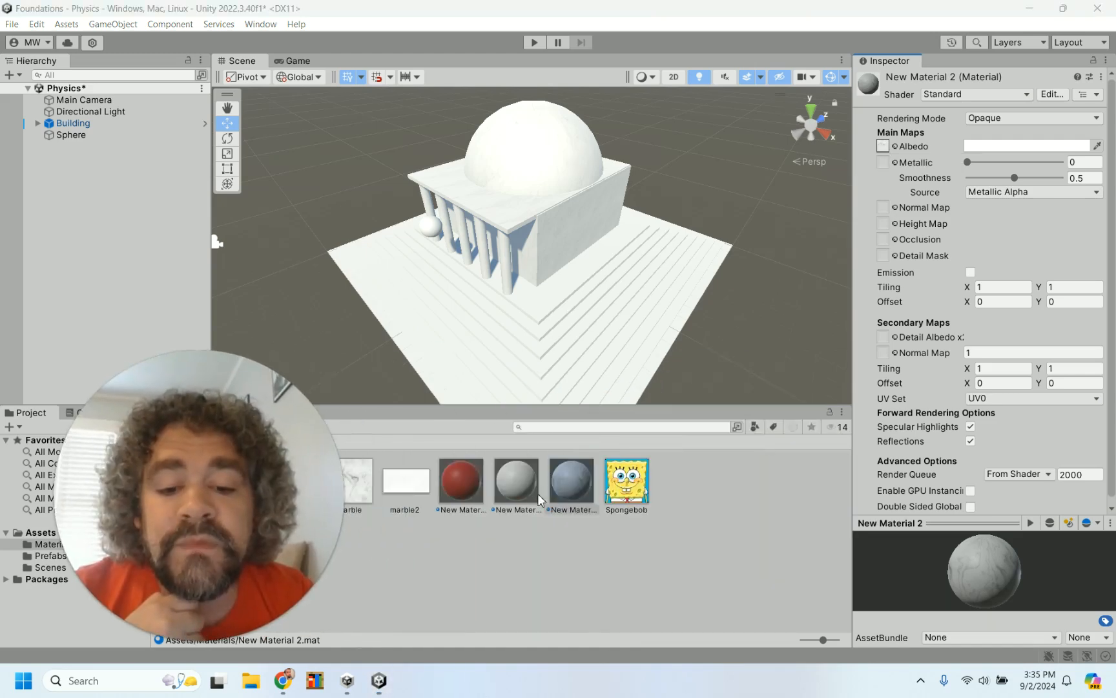
Apply New Material 2 to the stair levels around the building one by one, from the outermost inward
drag(571, 485, 636, 395)
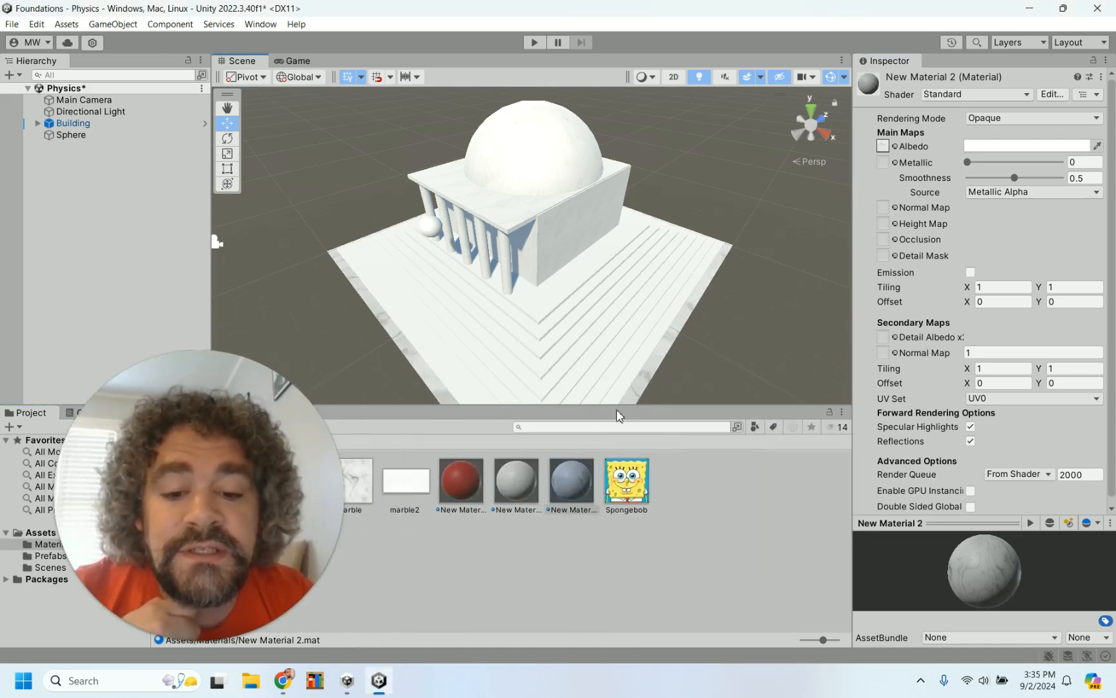
drag(571, 485, 624, 406)
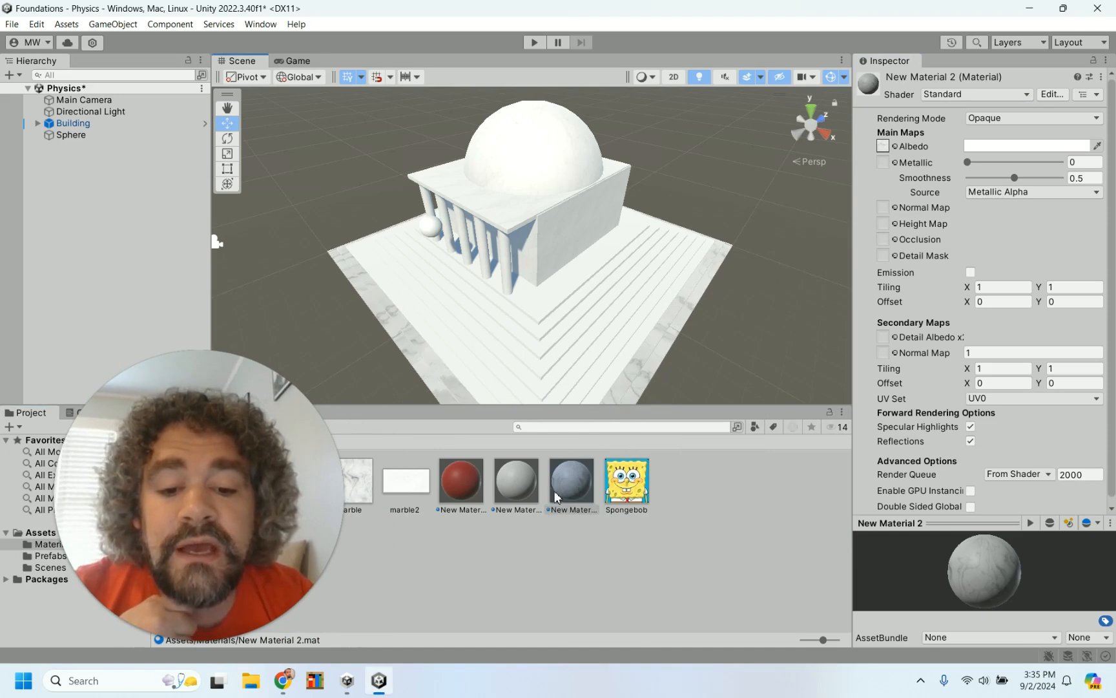
drag(556, 498, 613, 381)
drag(577, 478, 585, 392)
drag(562, 479, 588, 365)
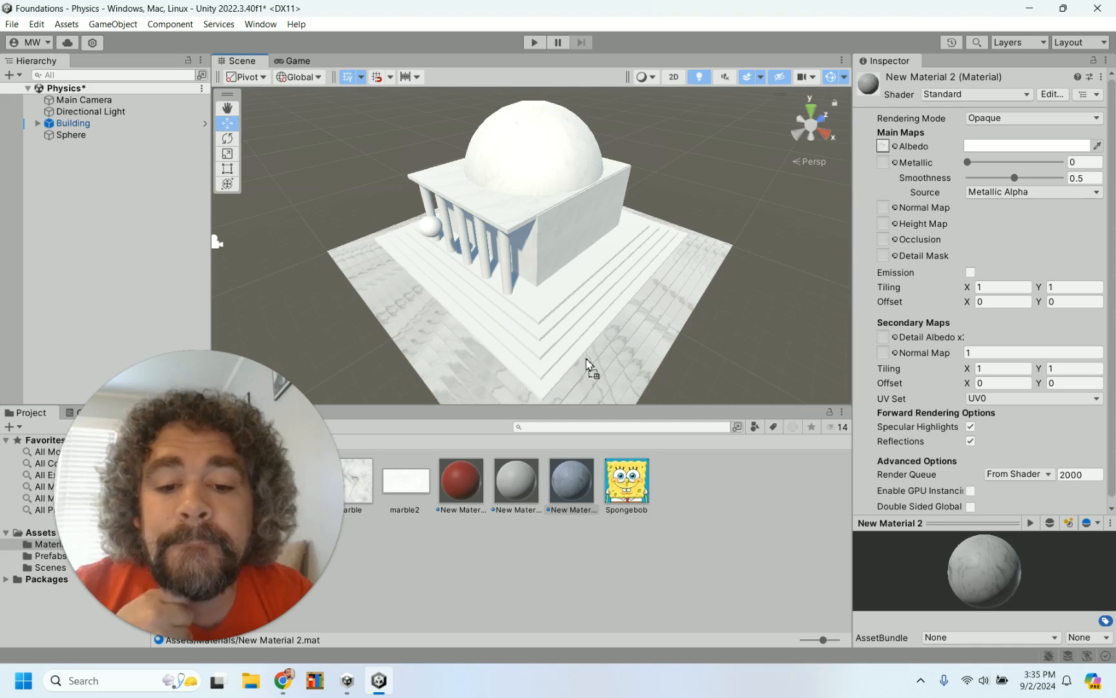
drag(577, 487, 568, 342)
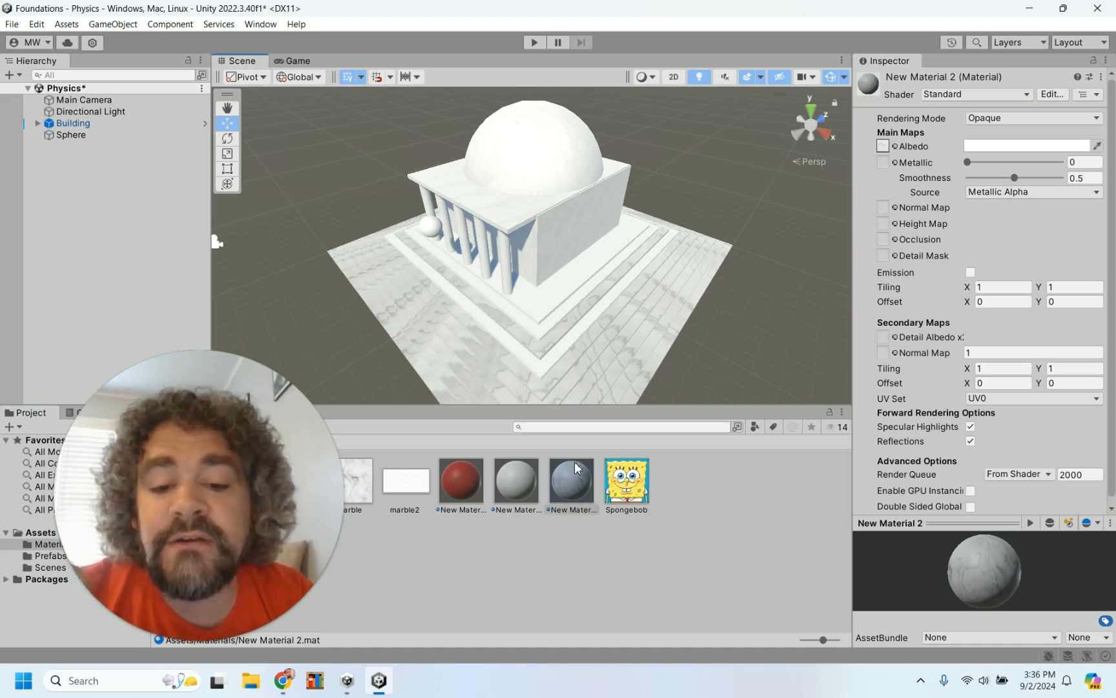
drag(572, 481, 569, 354)
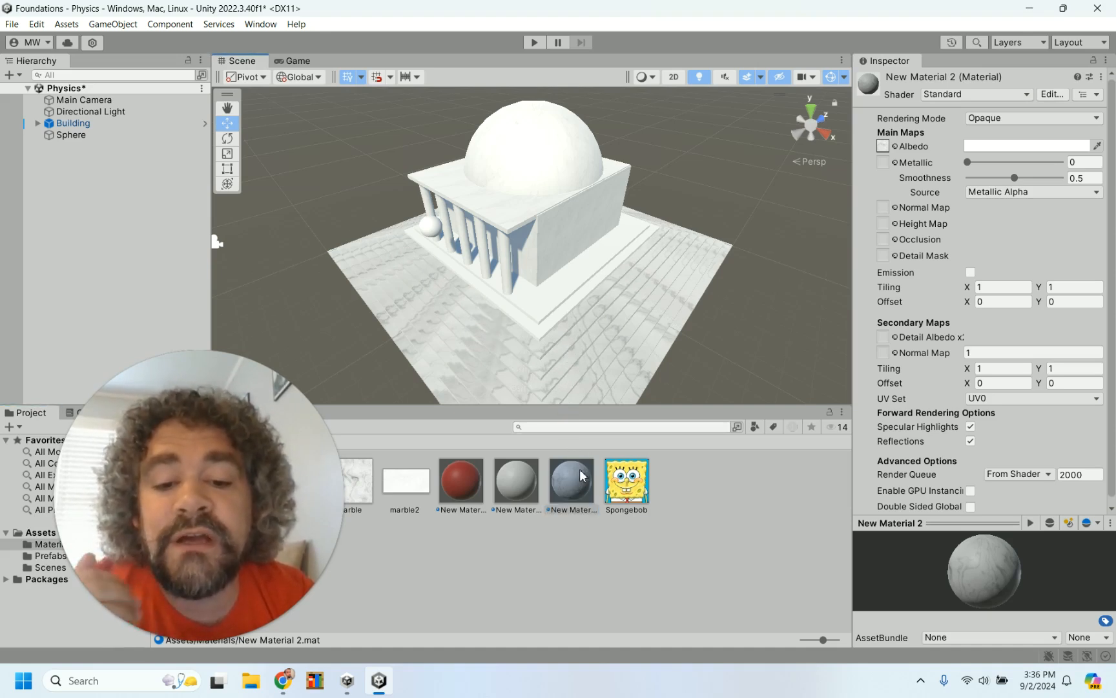
drag(579, 479, 562, 317)
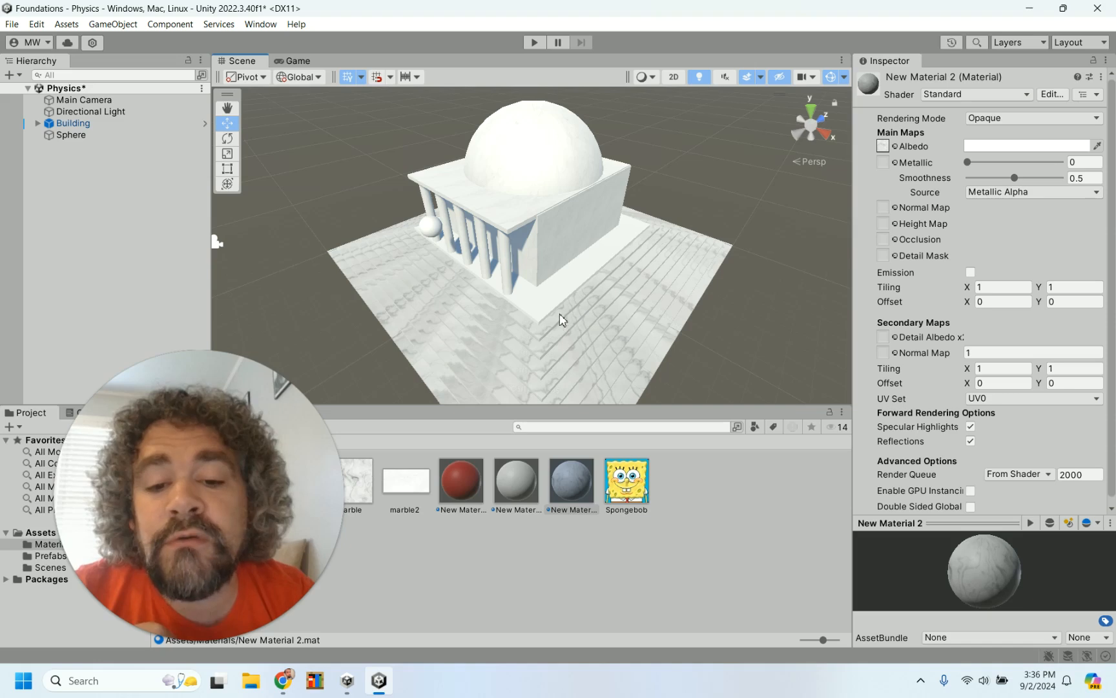
Apply New Material 2 to the top platform beneath the building and try a main tiling of X 4 and Y 4
drag(581, 480, 570, 288)
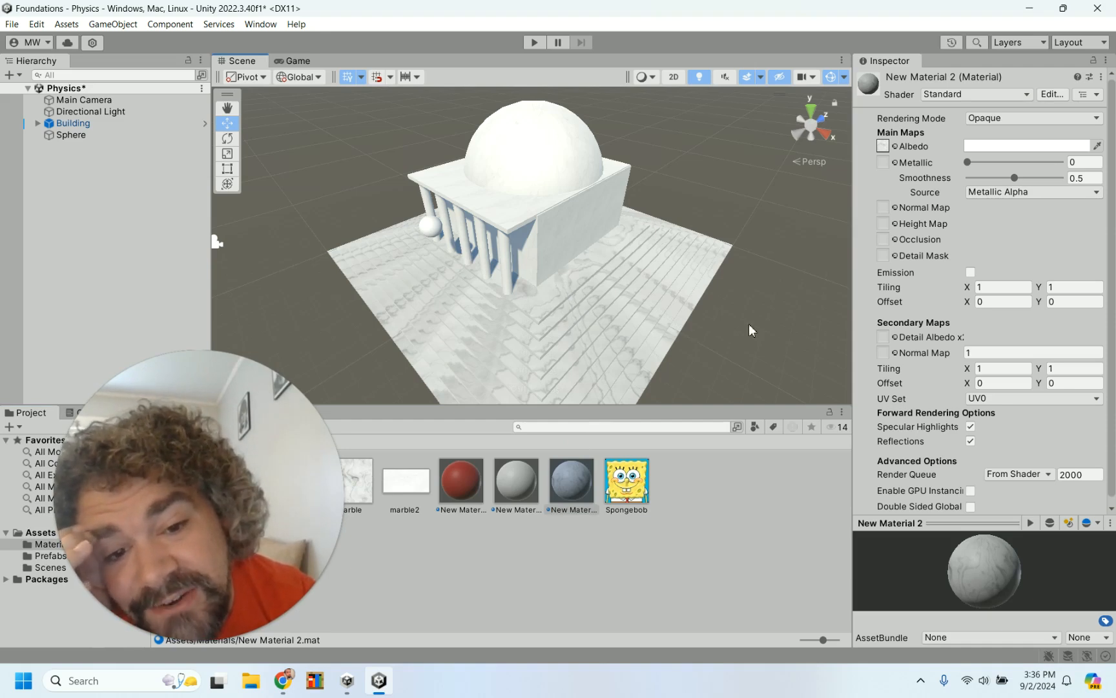
click(1010, 286)
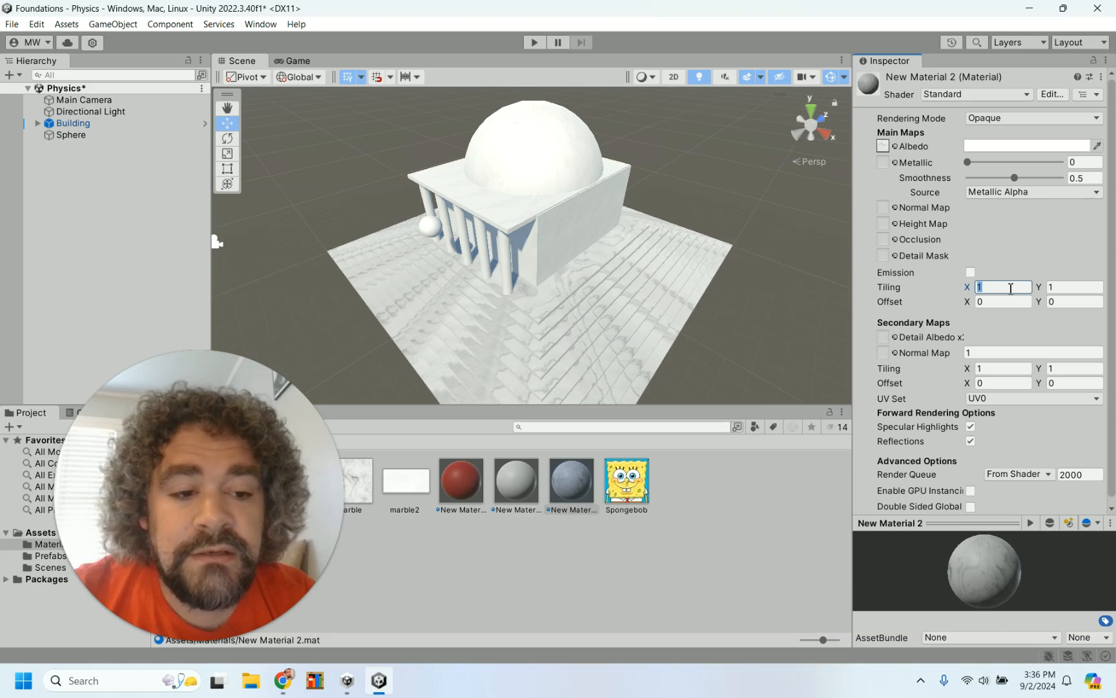
text(4)
click(1070, 287)
text(4)
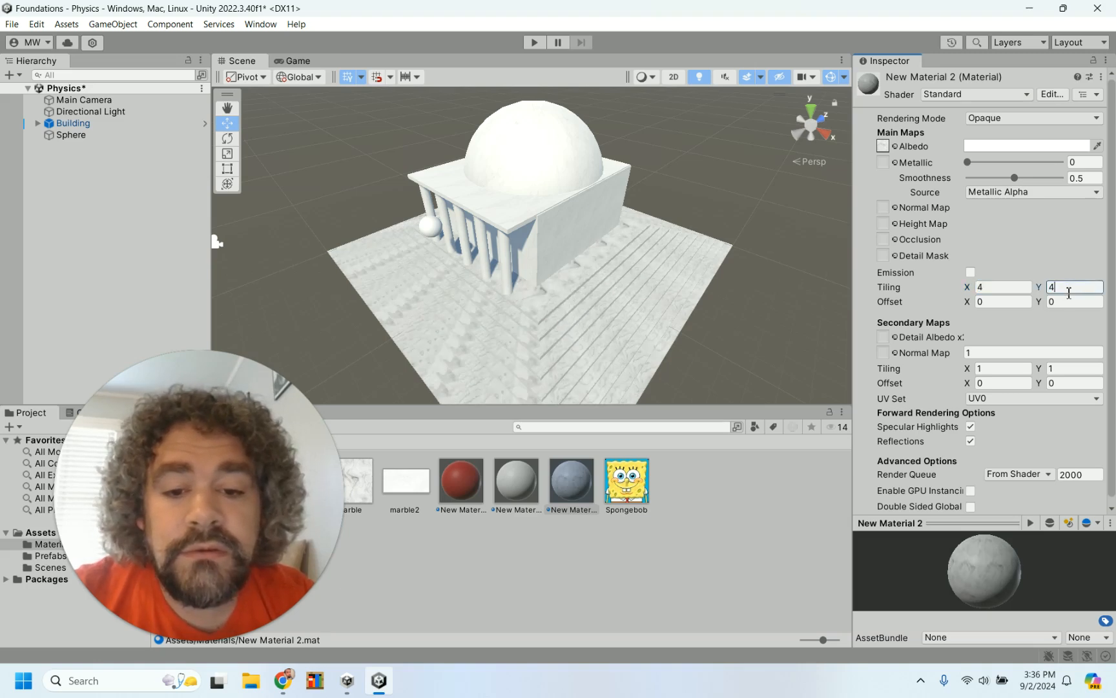
Try a main tiling of X 10 and Y 10 on New Material 2 and settle on X 8 and Y 8
click(1021, 288)
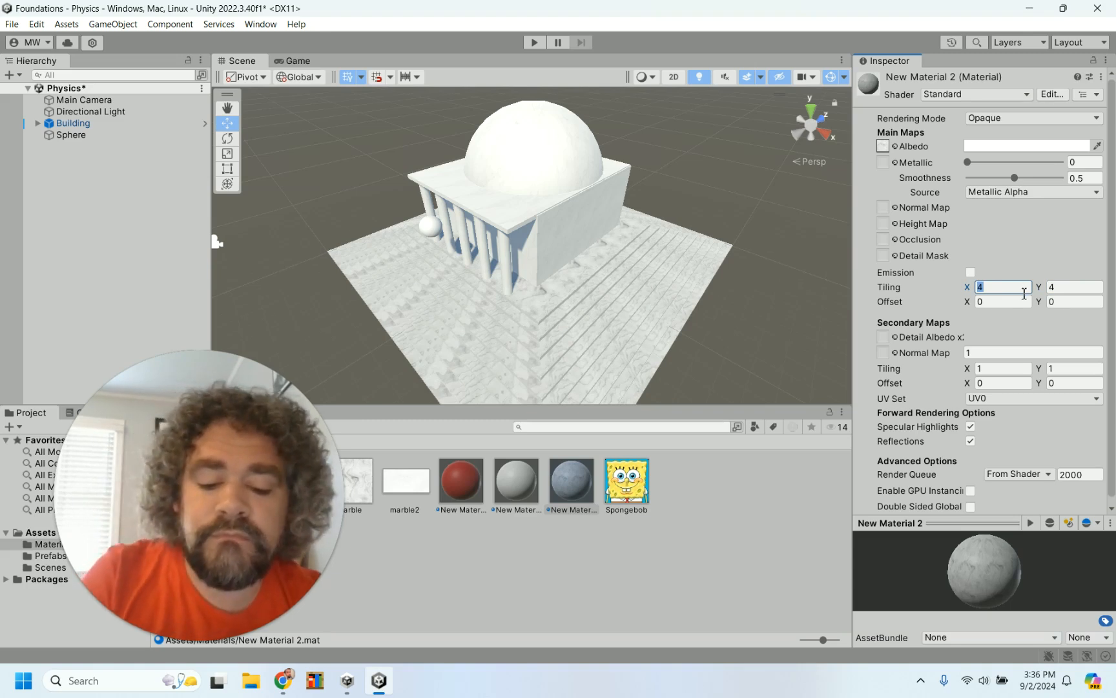
text(10)
click(1076, 289)
text(10)
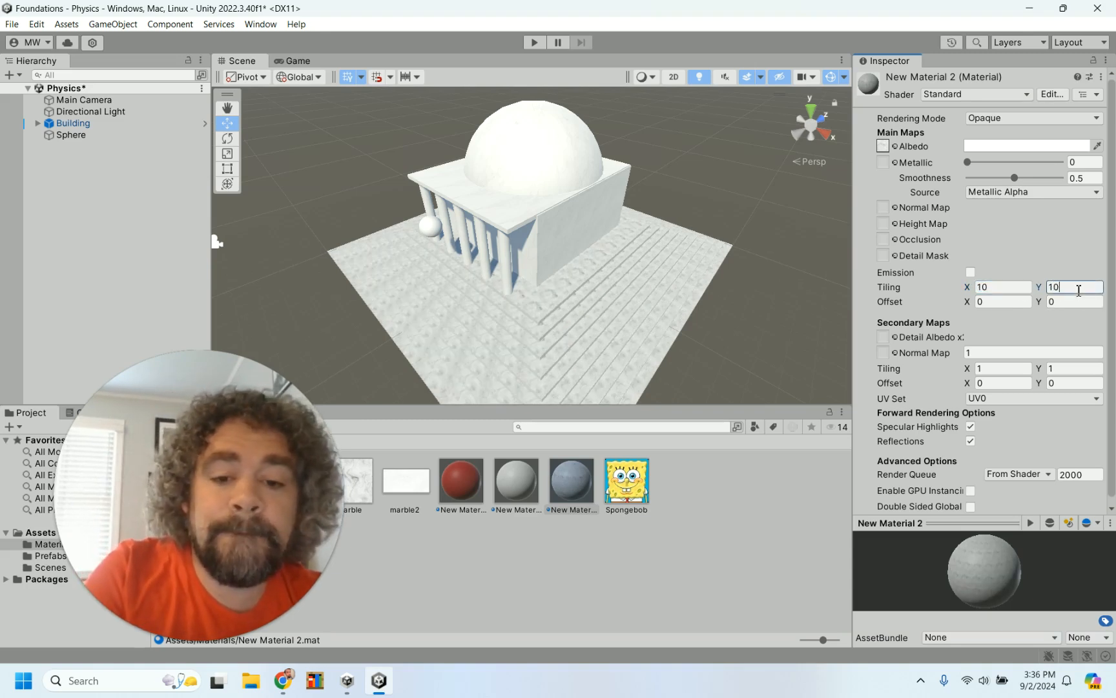
click(1018, 286)
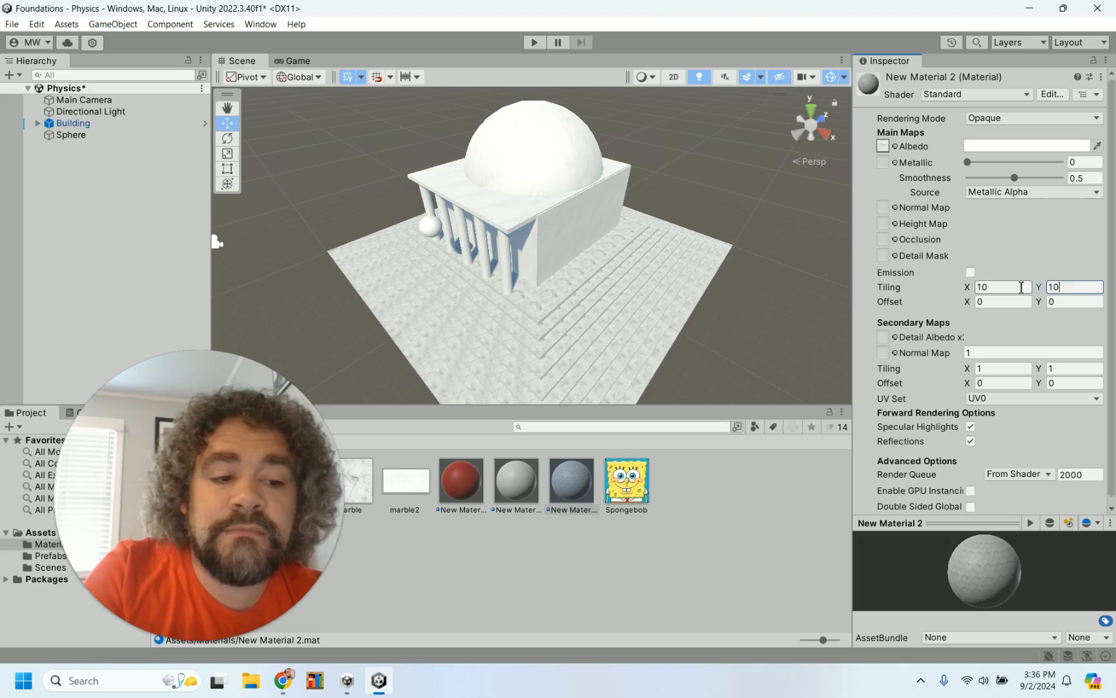
text(8)
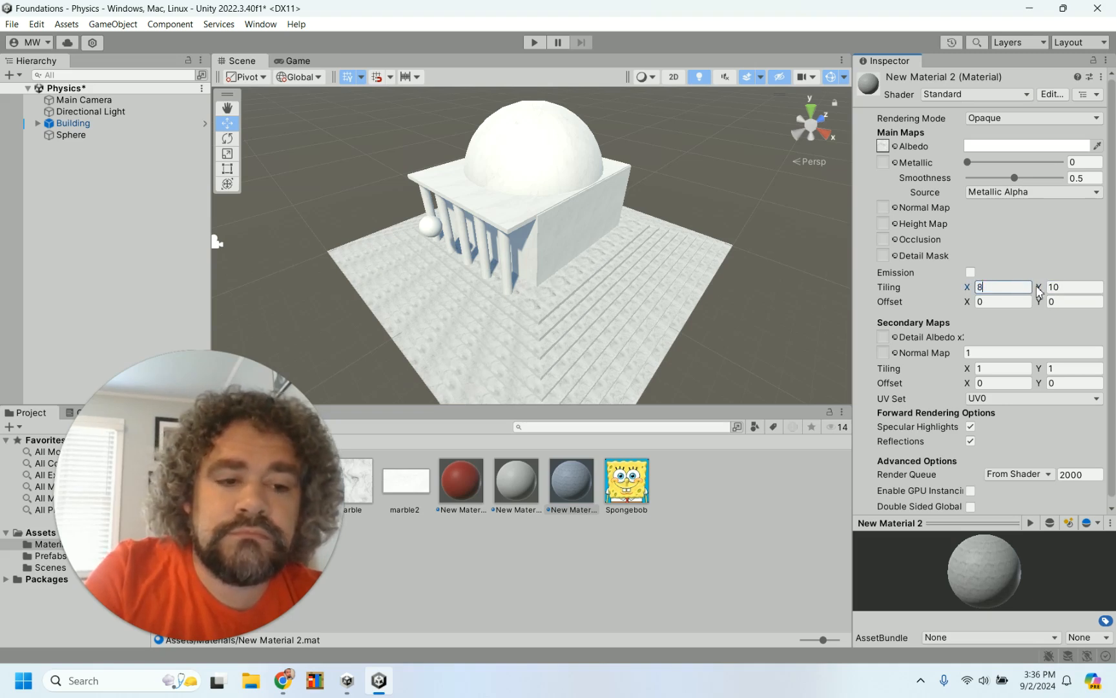
click(1072, 287)
text(8)
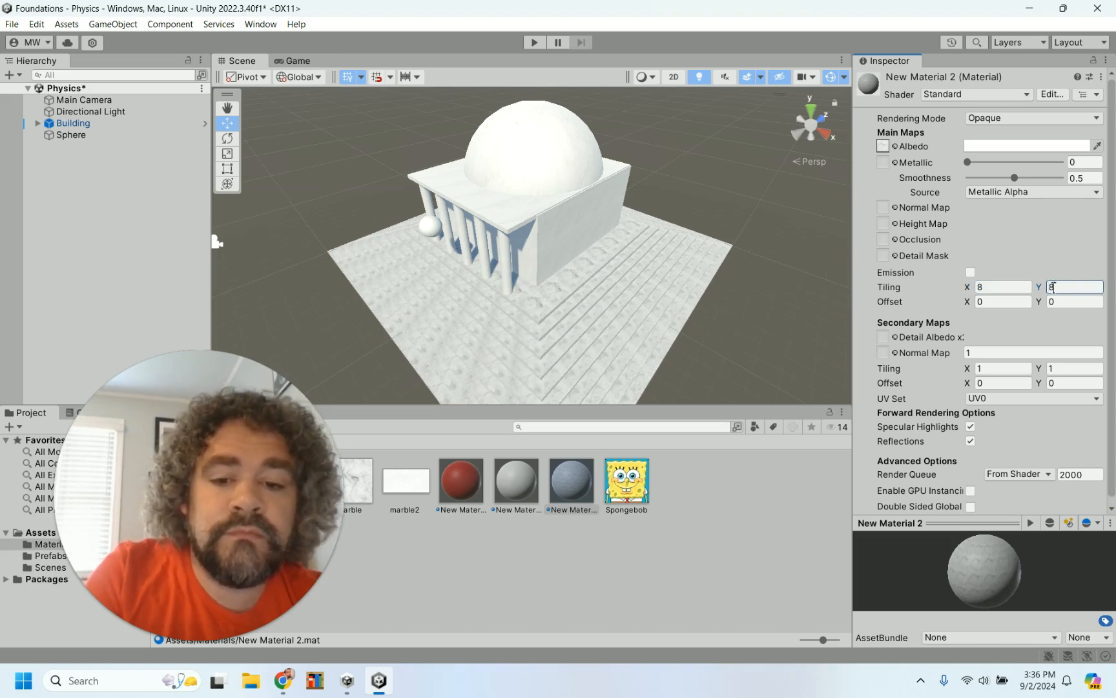
Create a default-named material in the Materials folder with the Spongebob texture as its Albedo map, and apply it to the sphere
alt+drag(606, 304, 639, 188)
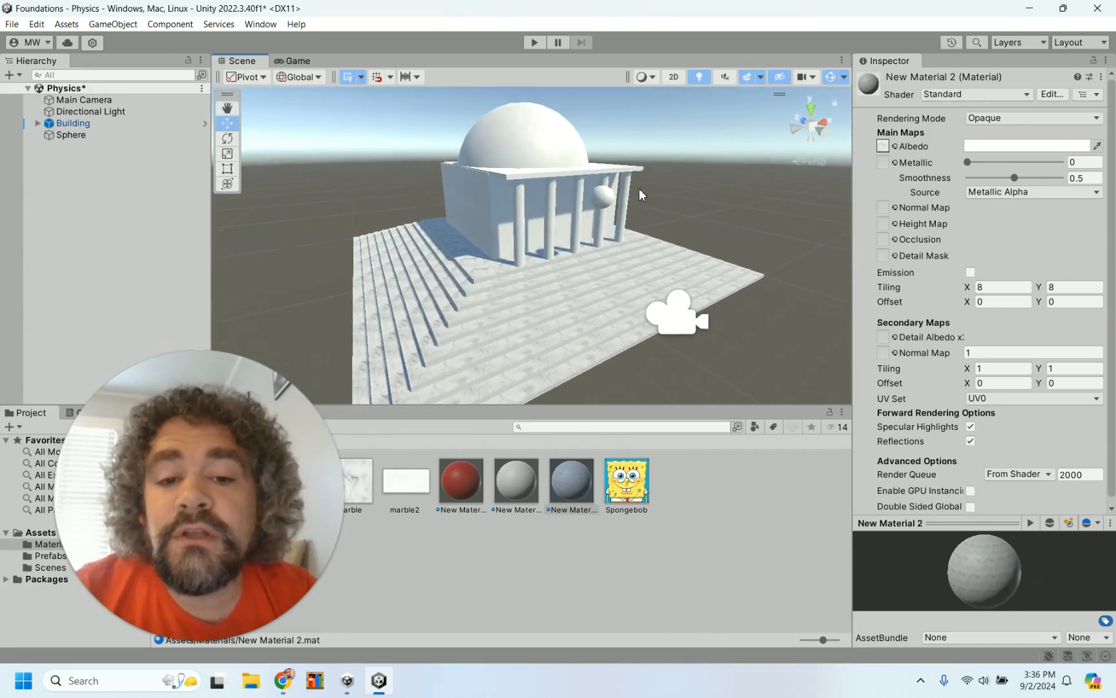
scroll(604, 205, up, 8)
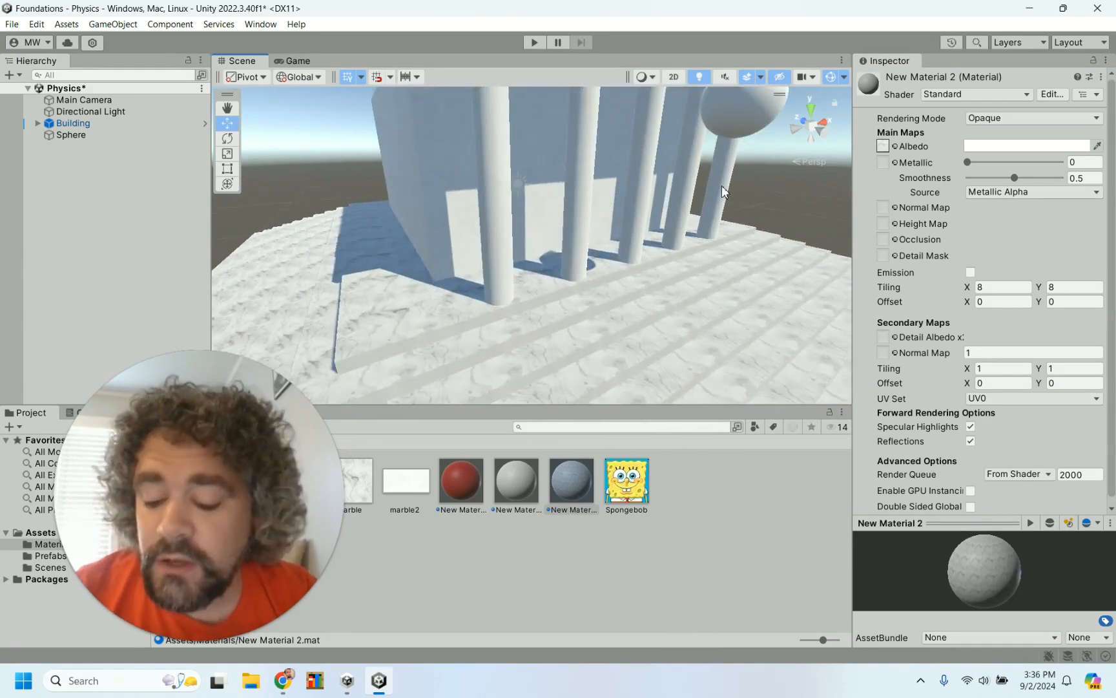
alt+drag(721, 186, 651, 235)
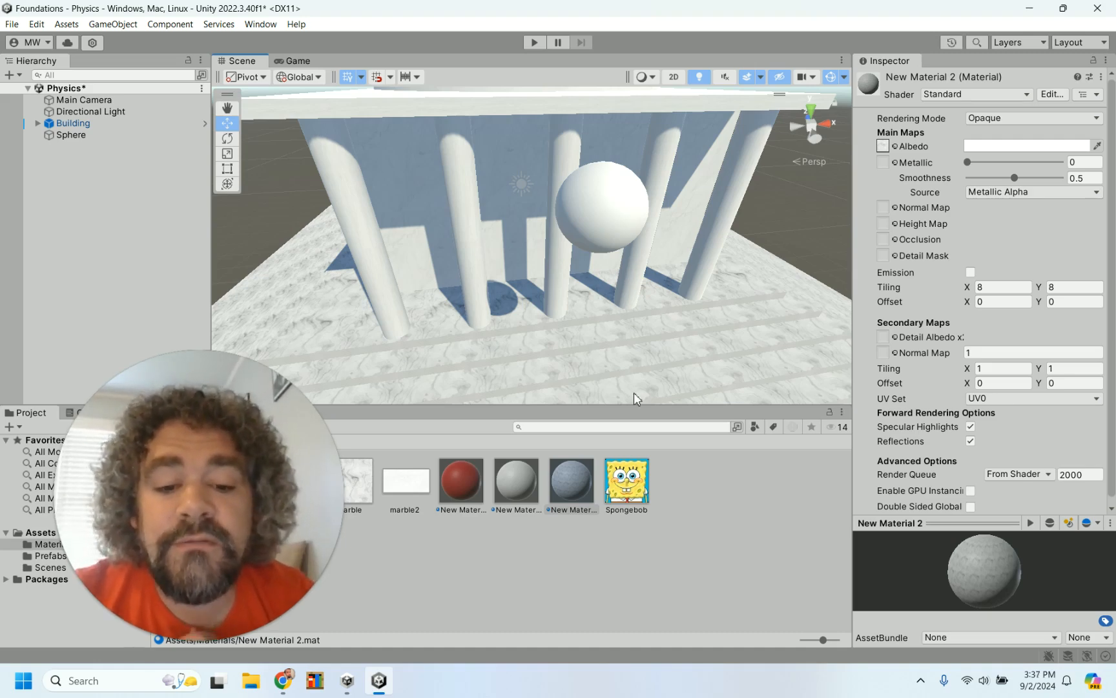
right_click(686, 496)
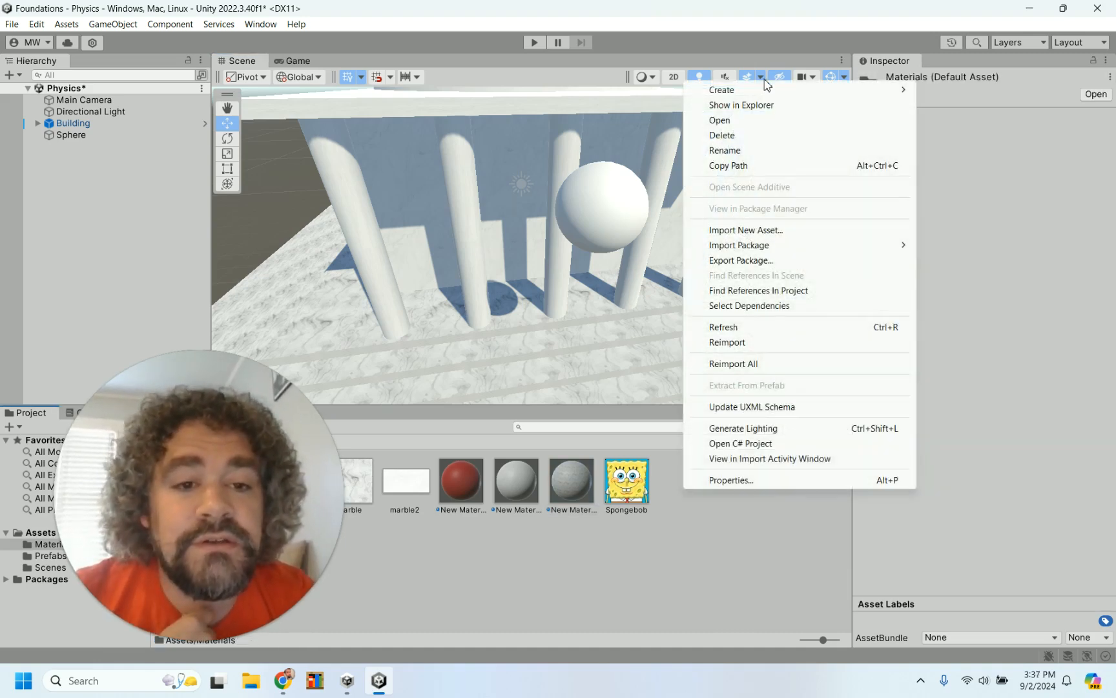
mouse_move(761, 92)
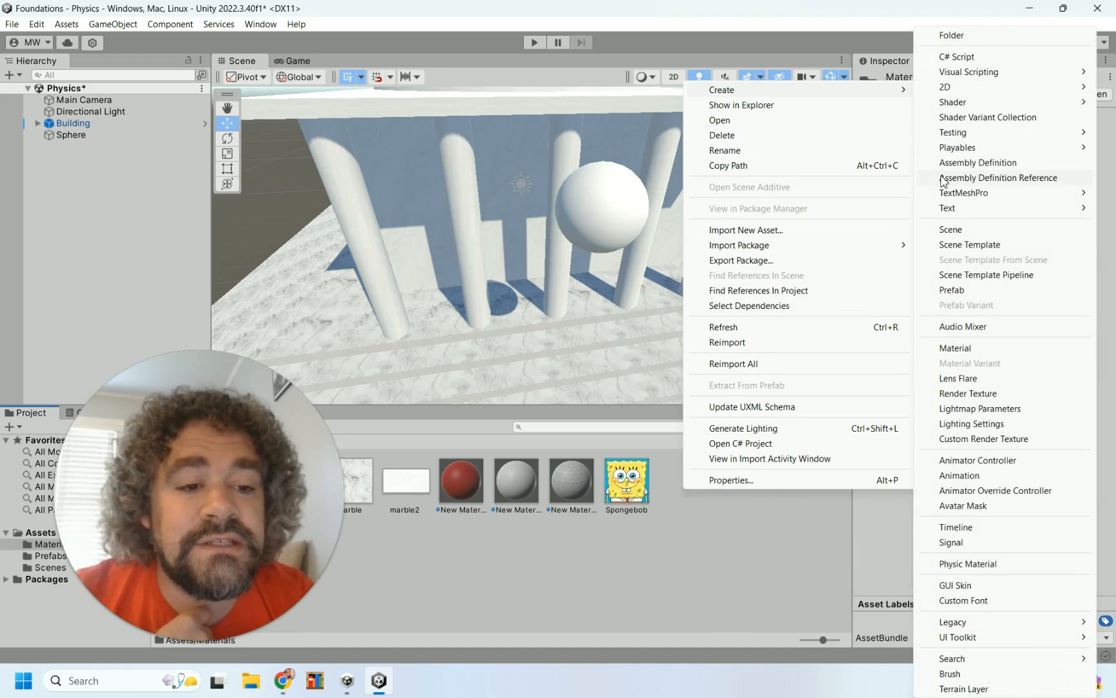
click(989, 349)
key(Return)
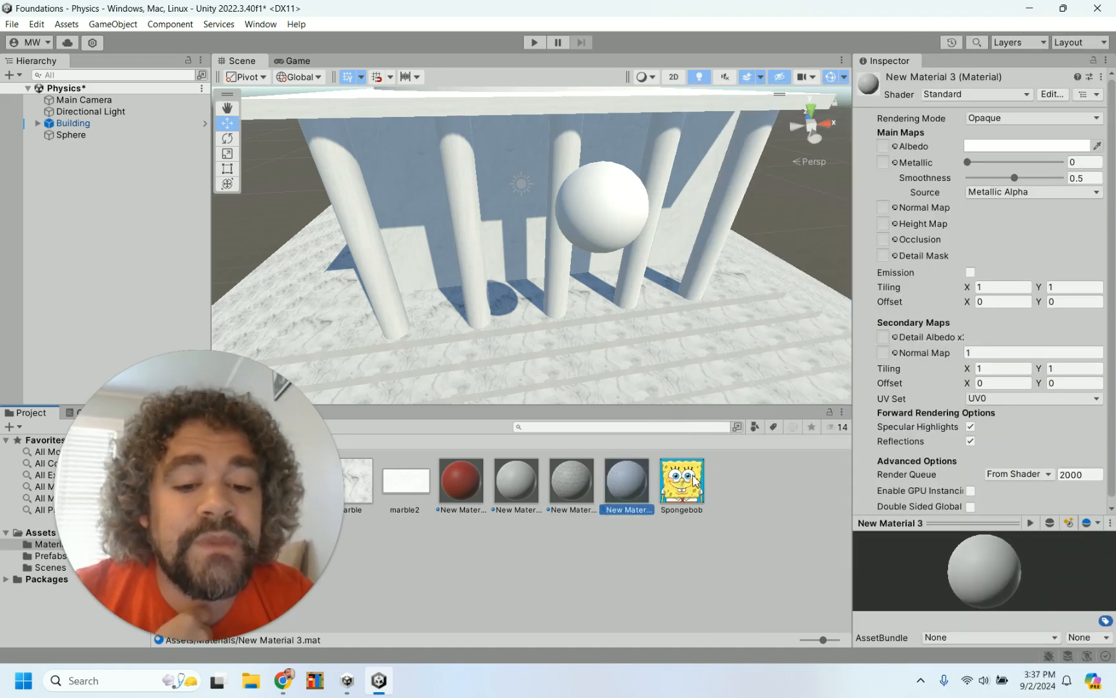
drag(694, 481, 888, 433)
drag(915, 141, 883, 146)
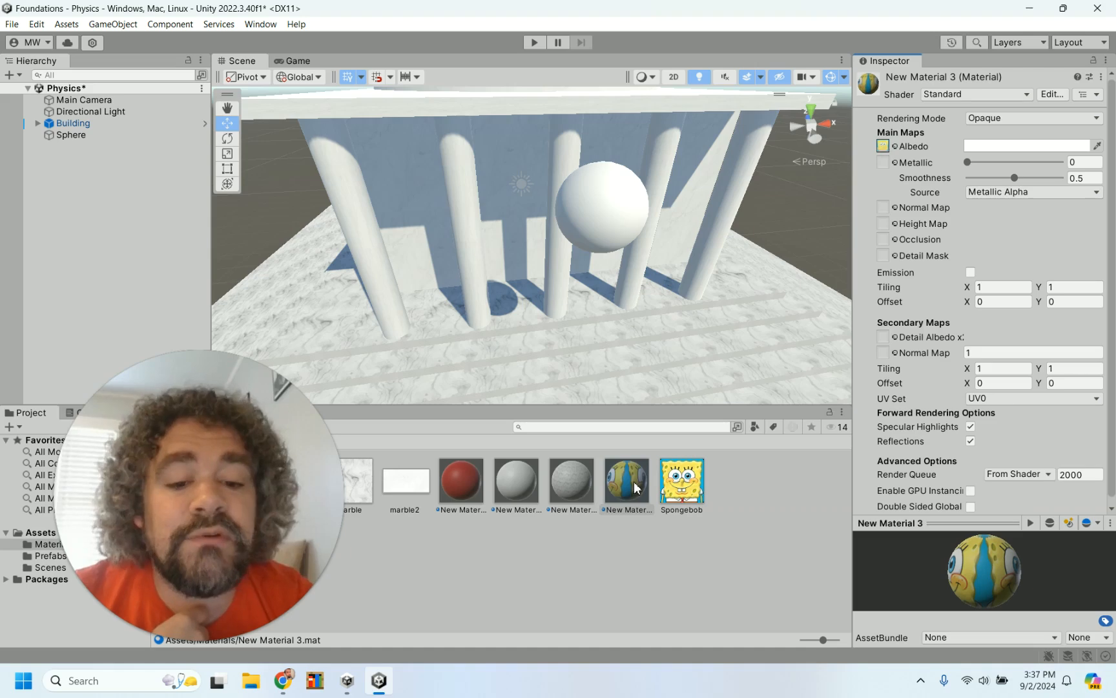
drag(637, 489, 627, 213)
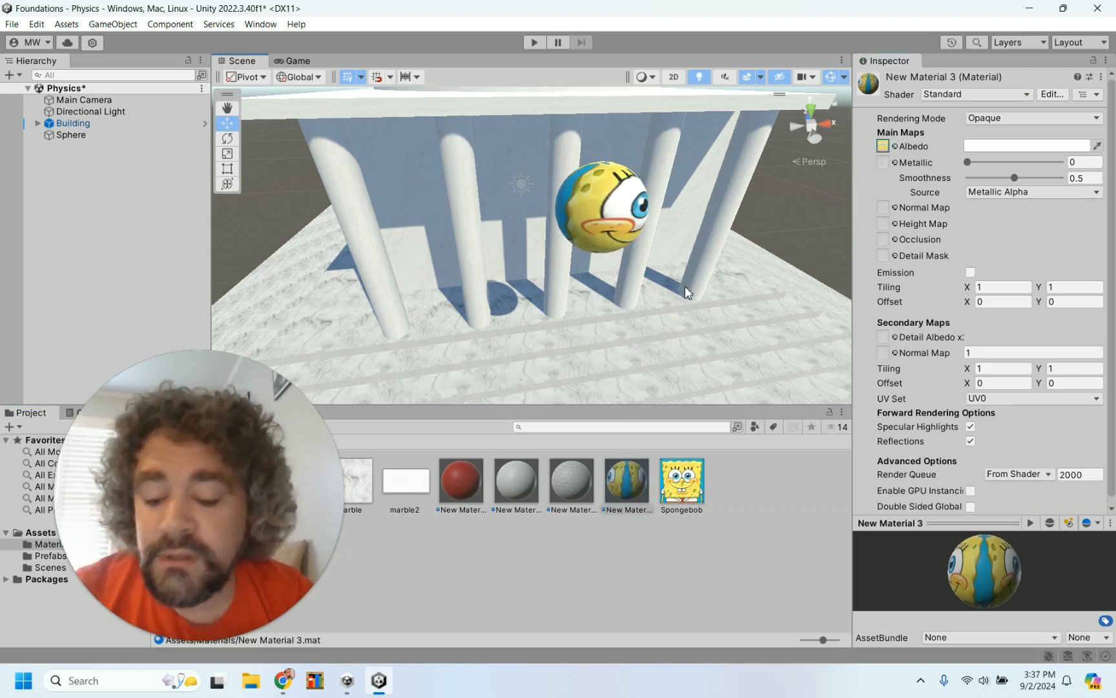
Examine from all around how the Spongebob texture wraps the sphere in front of the columns
alt+drag(705, 296, 653, 290)
click(520, 234)
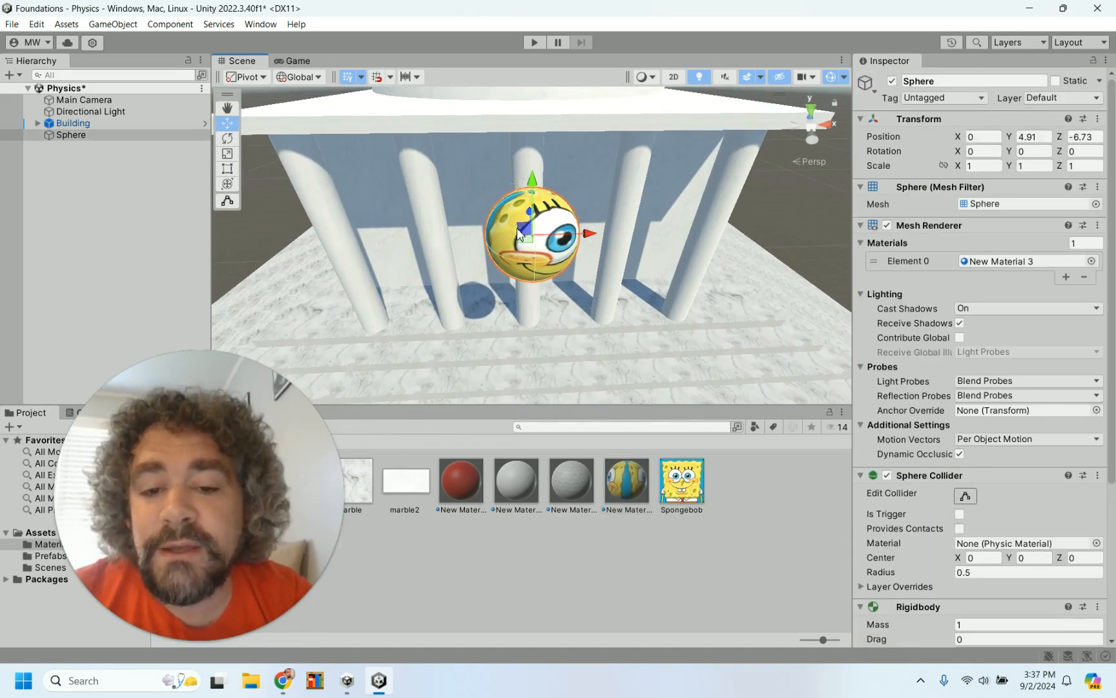
key(f)
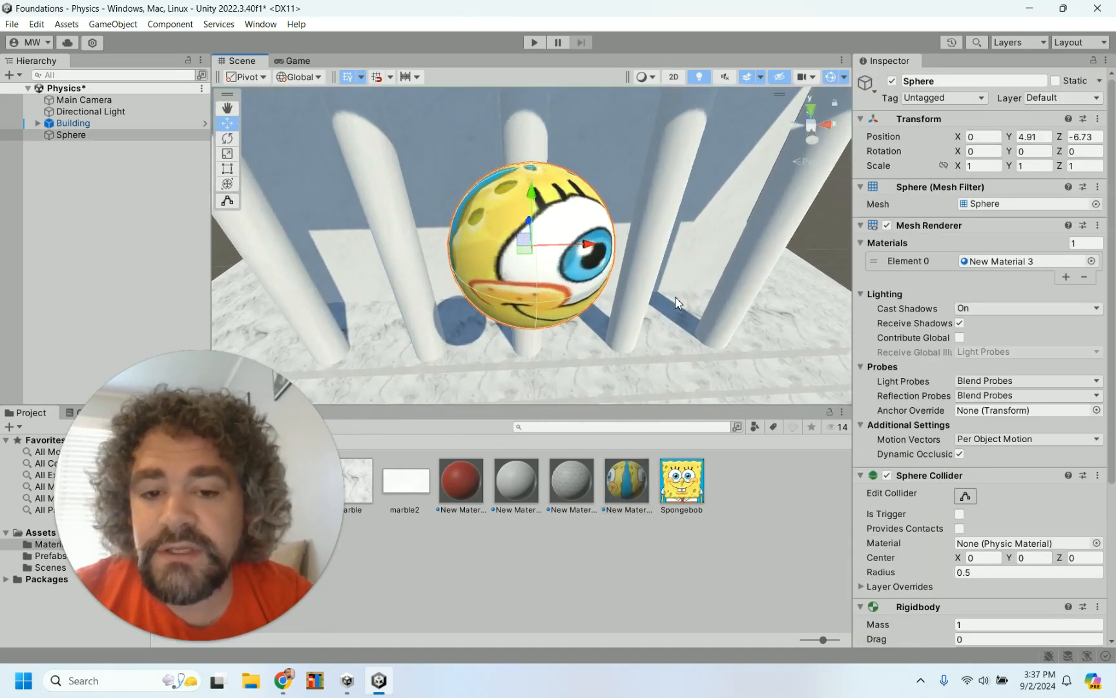
alt+drag(688, 307, 355, 213)
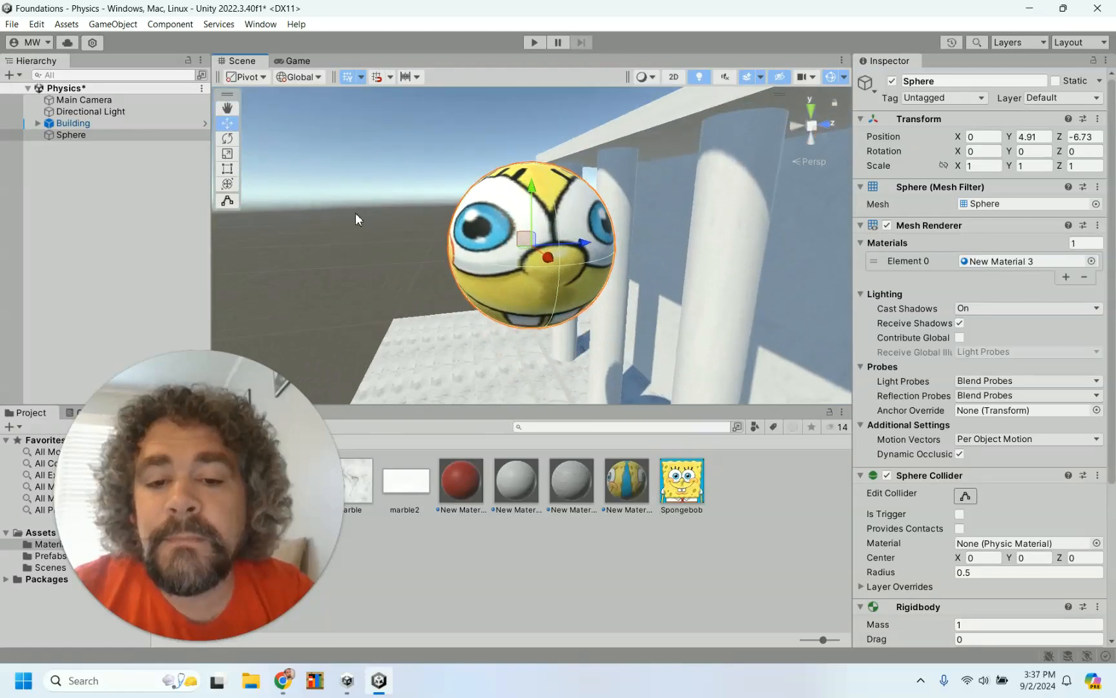
scroll(719, 318, down, 3)
alt+drag(719, 317, 433, 242)
alt+drag(715, 297, 443, 274)
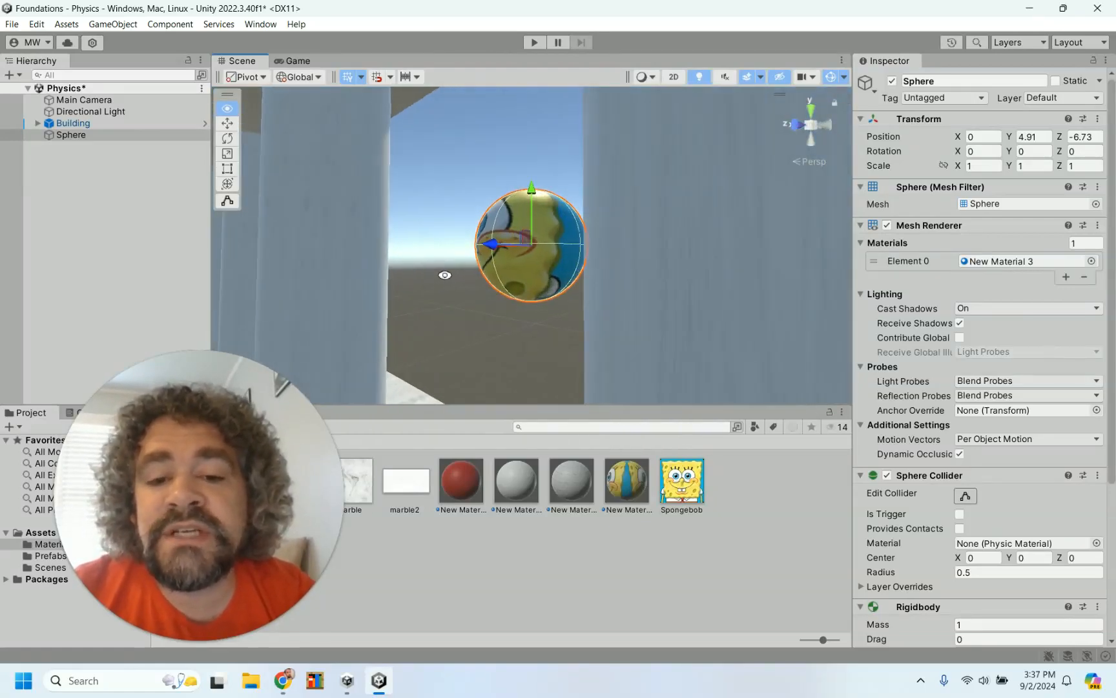
alt+drag(703, 250, 331, 292)
alt+drag(687, 244, 342, 128)
alt+drag(366, 289, 392, 400)
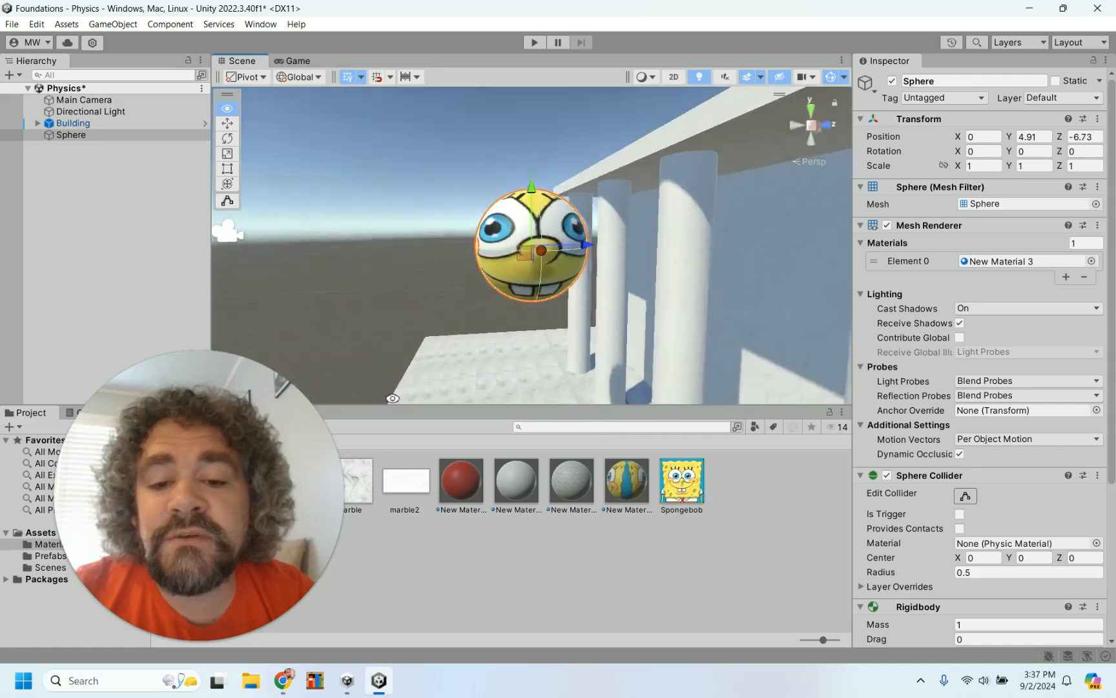
alt+drag(407, 211, 633, 247)
scroll(408, 297, down, 10)
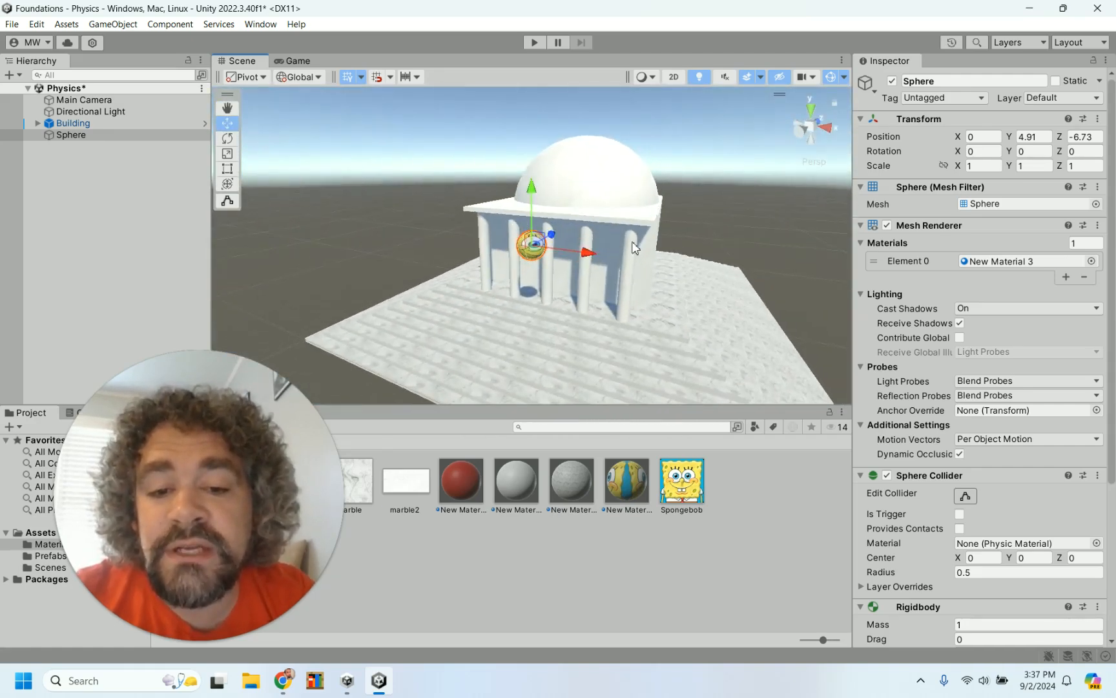
click(748, 239)
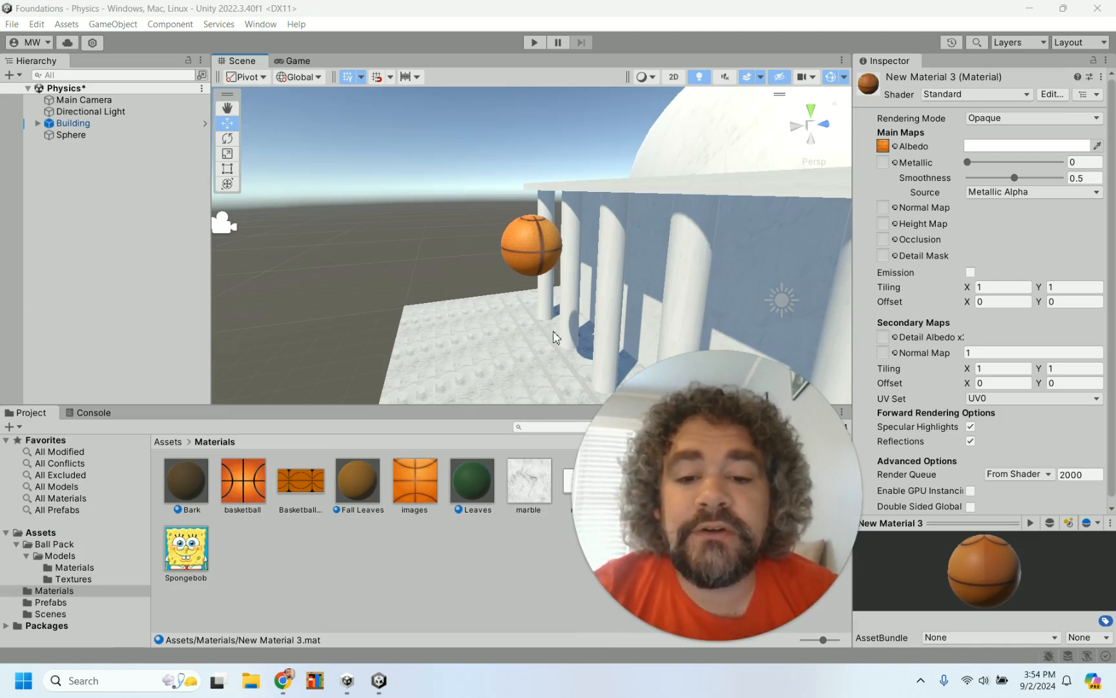
Try the basketball texture as the Albedo map of New Material 3 and check it on the sphere
alt+drag(630, 279, 649, 261)
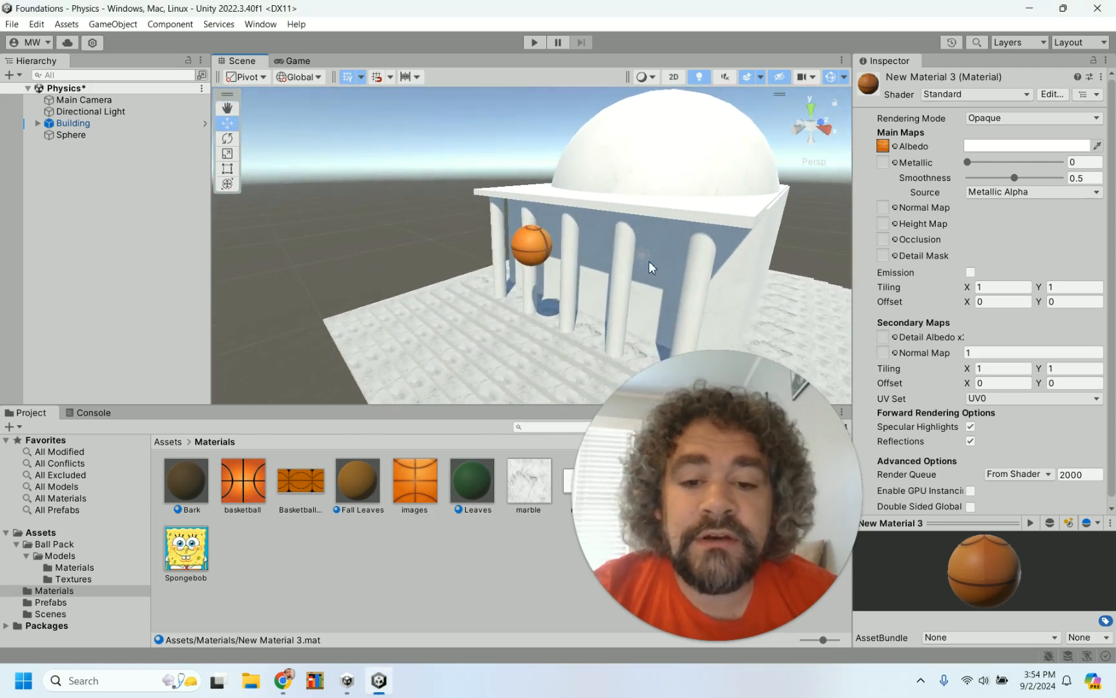
scroll(649, 261, up, 3)
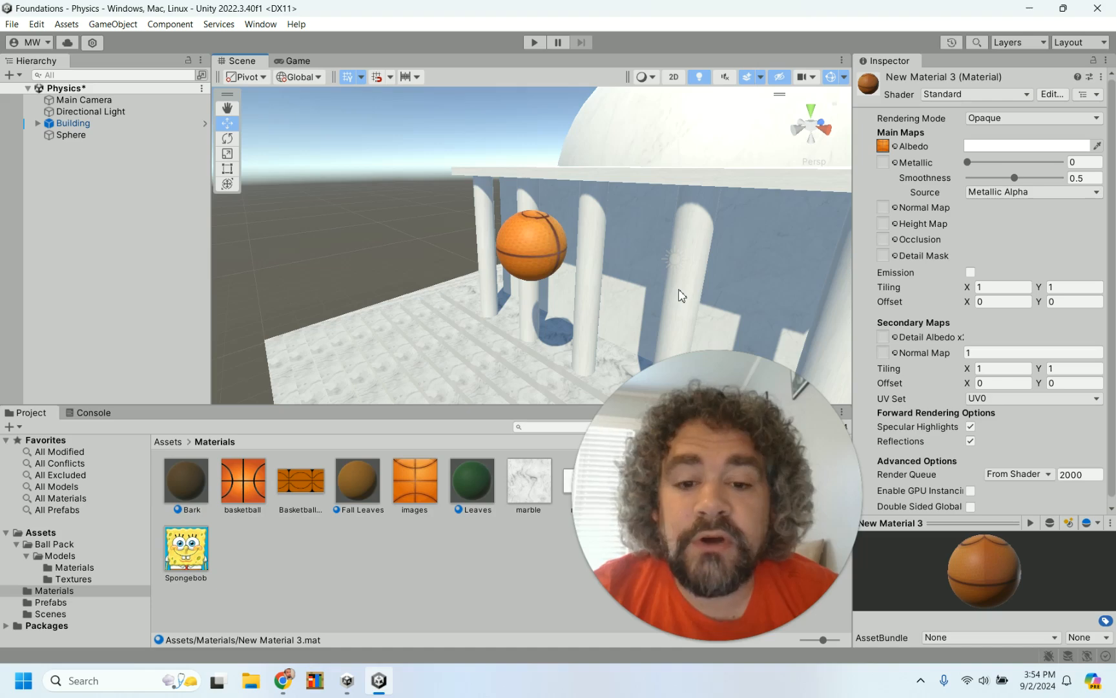
alt+drag(703, 290, 508, 160)
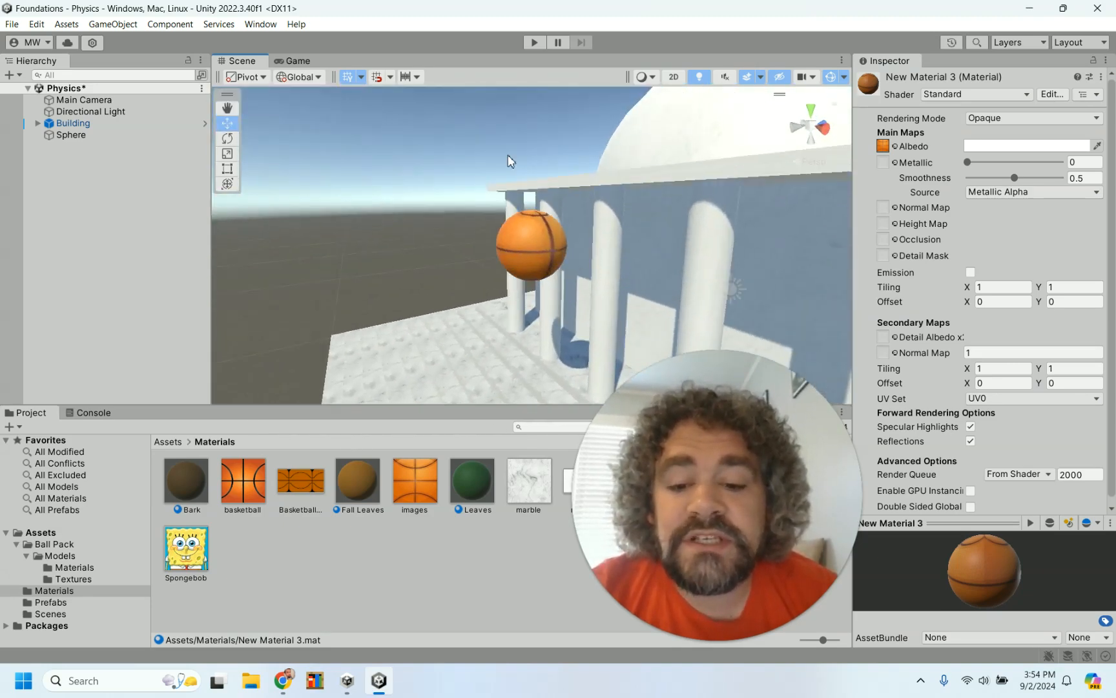
click(414, 502)
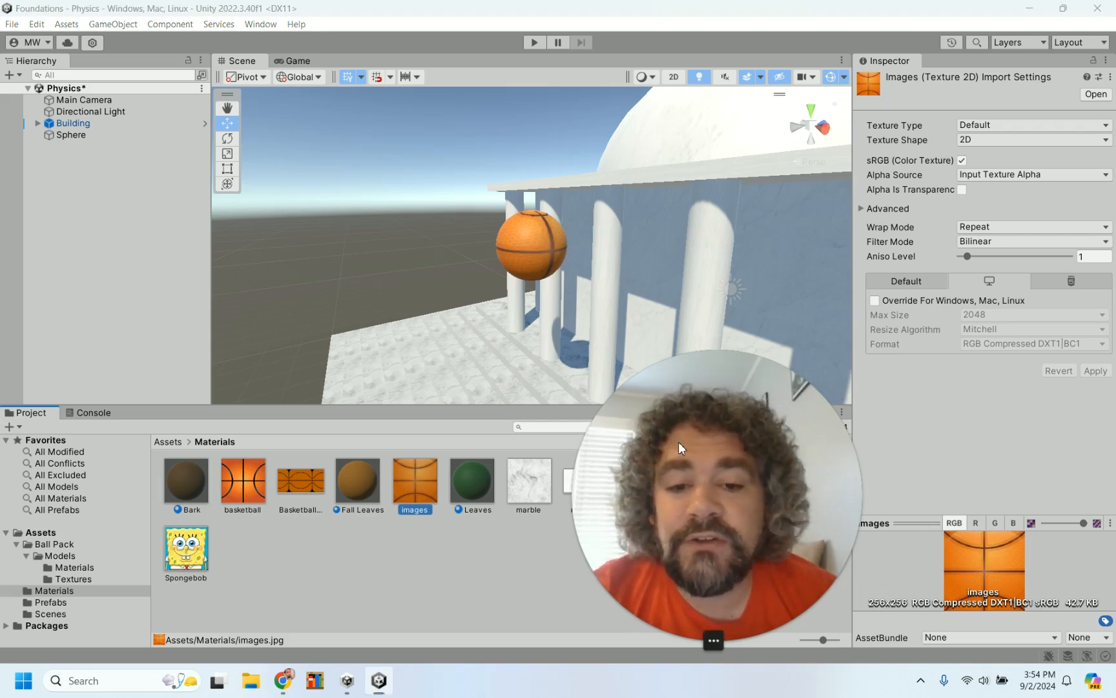
drag(678, 441, 602, 461)
click(818, 484)
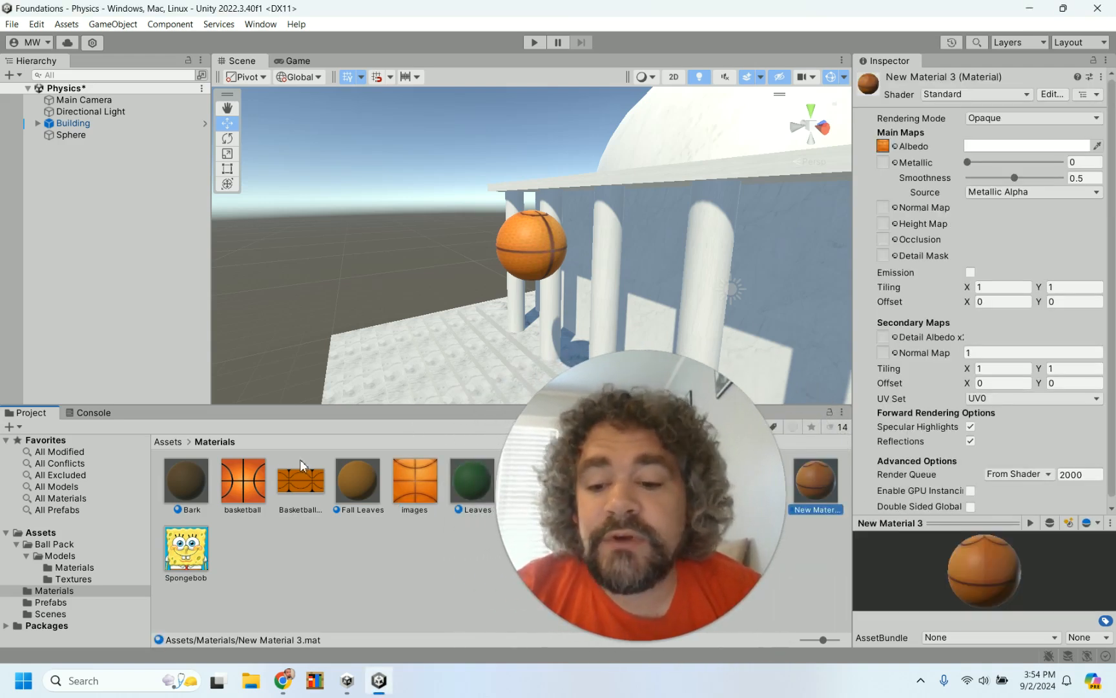
drag(244, 483, 883, 146)
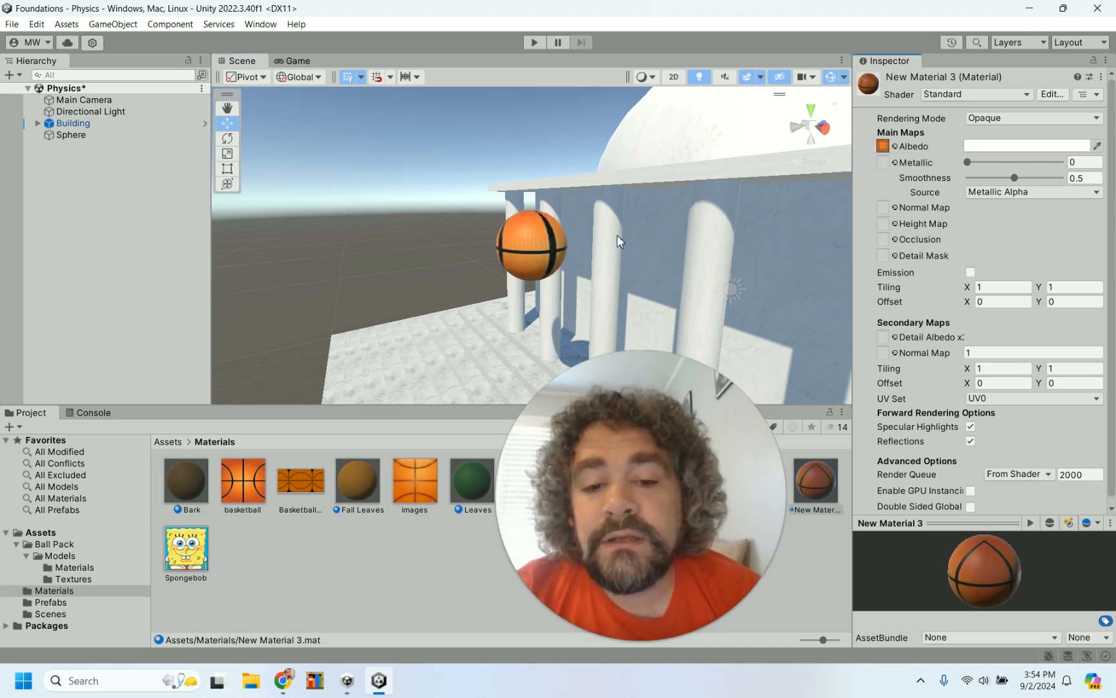
alt+drag(624, 239, 601, 221)
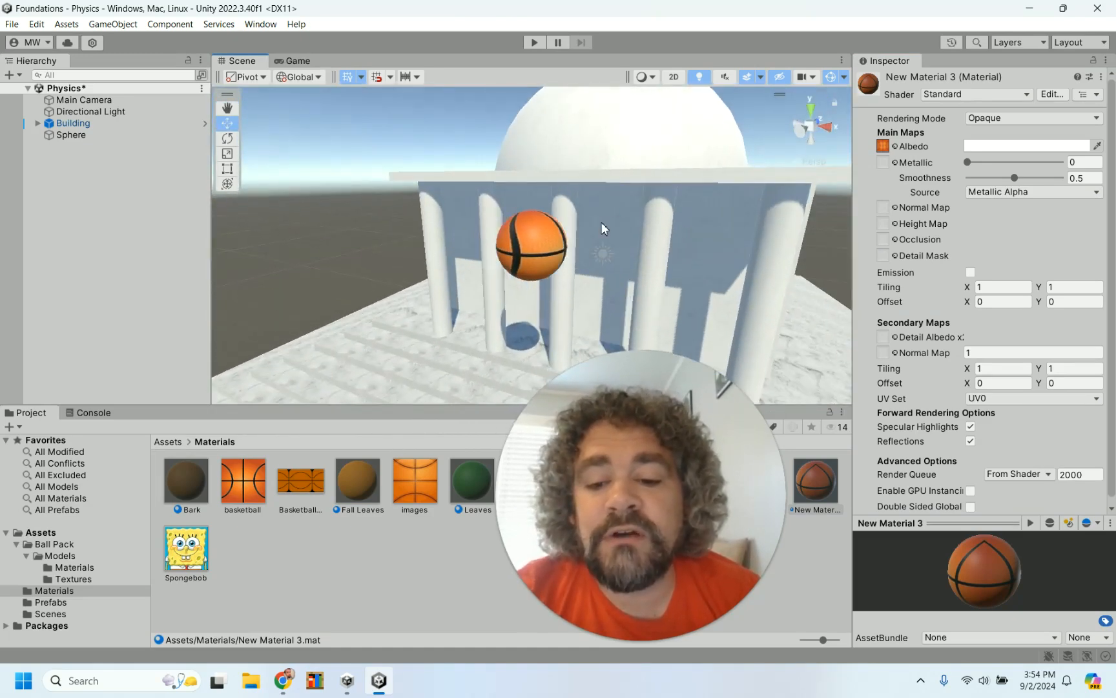
Assign the BasketballColor texture to the Albedo map of New Material 3 and view the sphere from the building's front
click(300, 486)
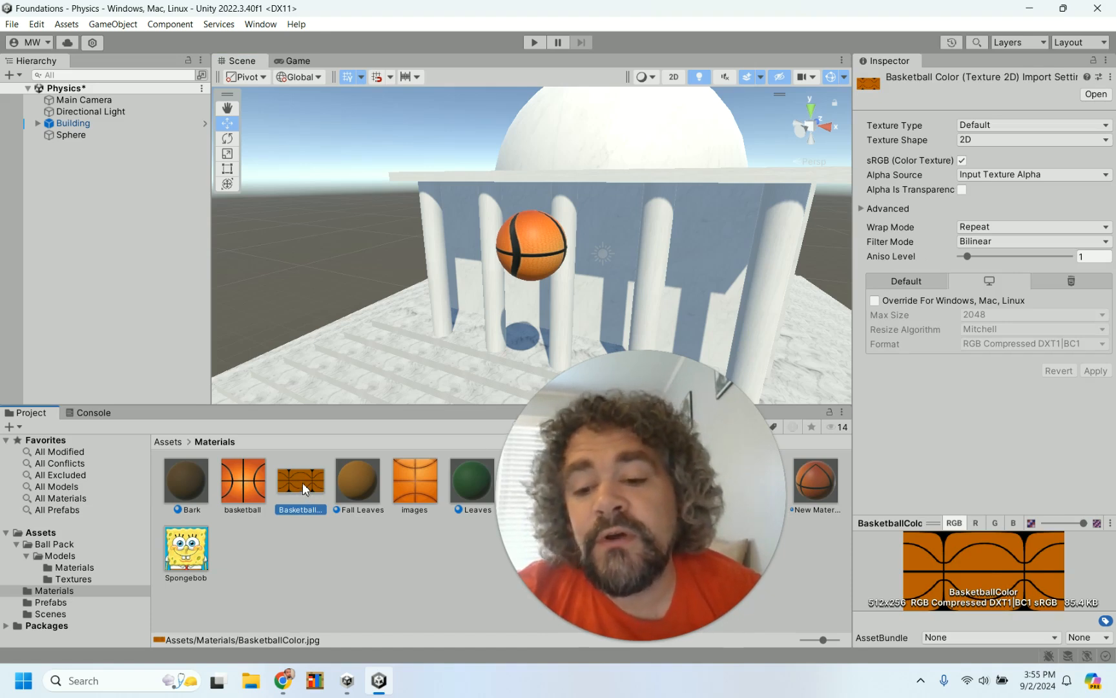
mouse_move(302, 483)
mouse_down()
mouse_move(497, 424)
mouse_move(868, 90)
mouse_move(863, 70)
mouse_move(872, 117)
mouse_move(391, 341)
mouse_move(300, 498)
mouse_up()
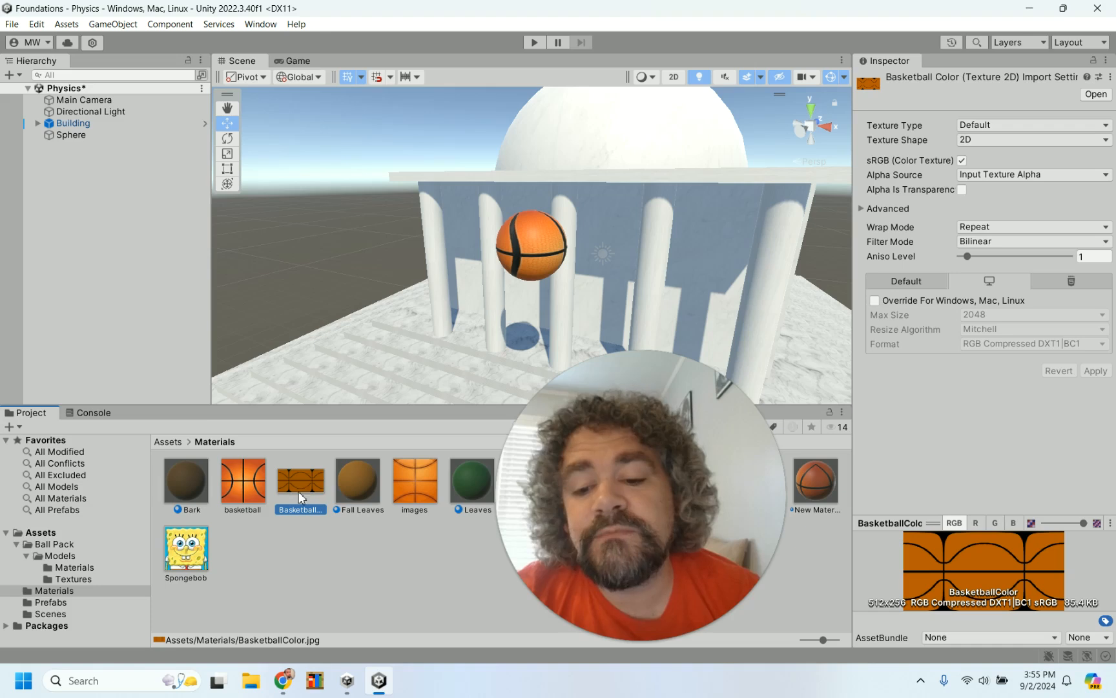
click(815, 483)
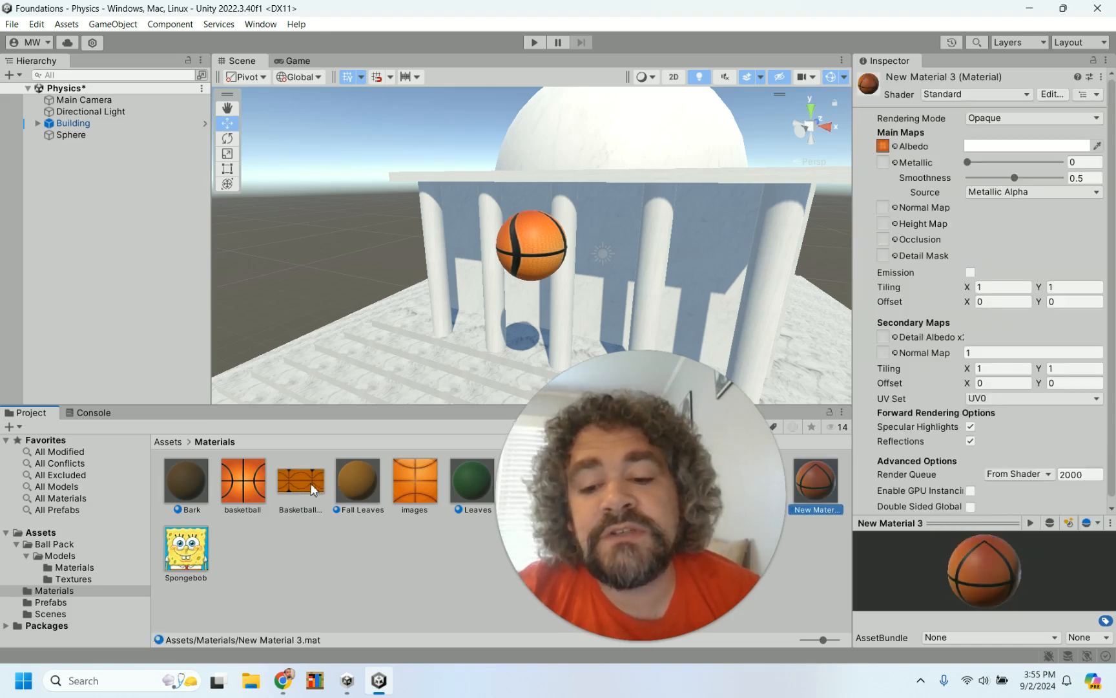
drag(311, 489, 884, 150)
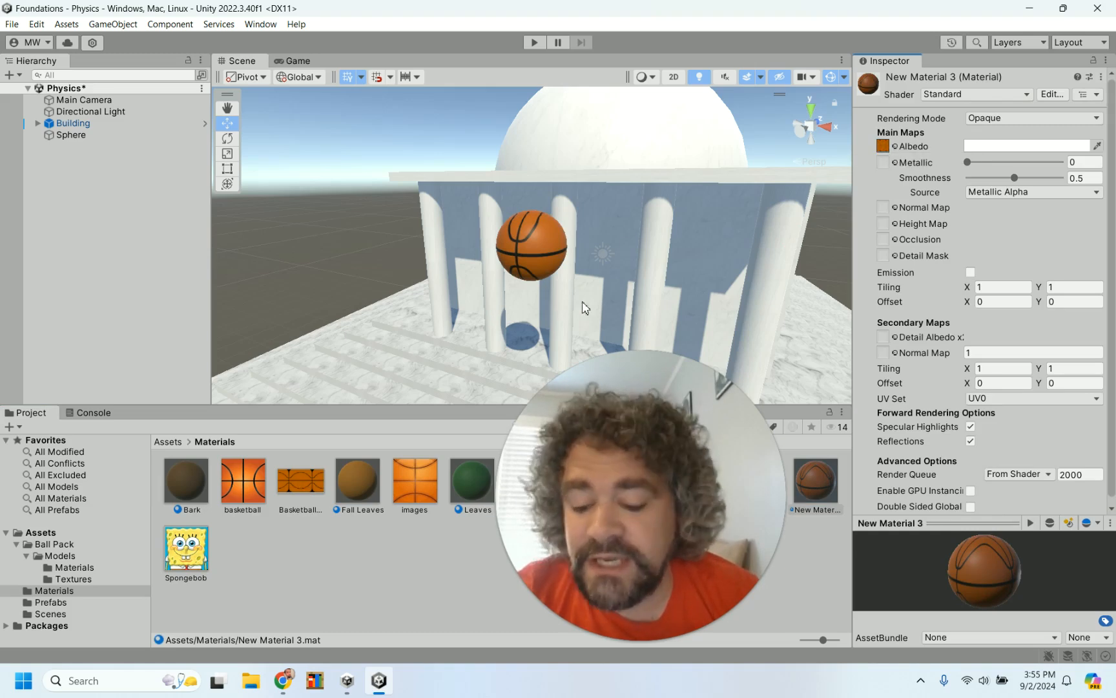
alt+drag(586, 307, 686, 231)
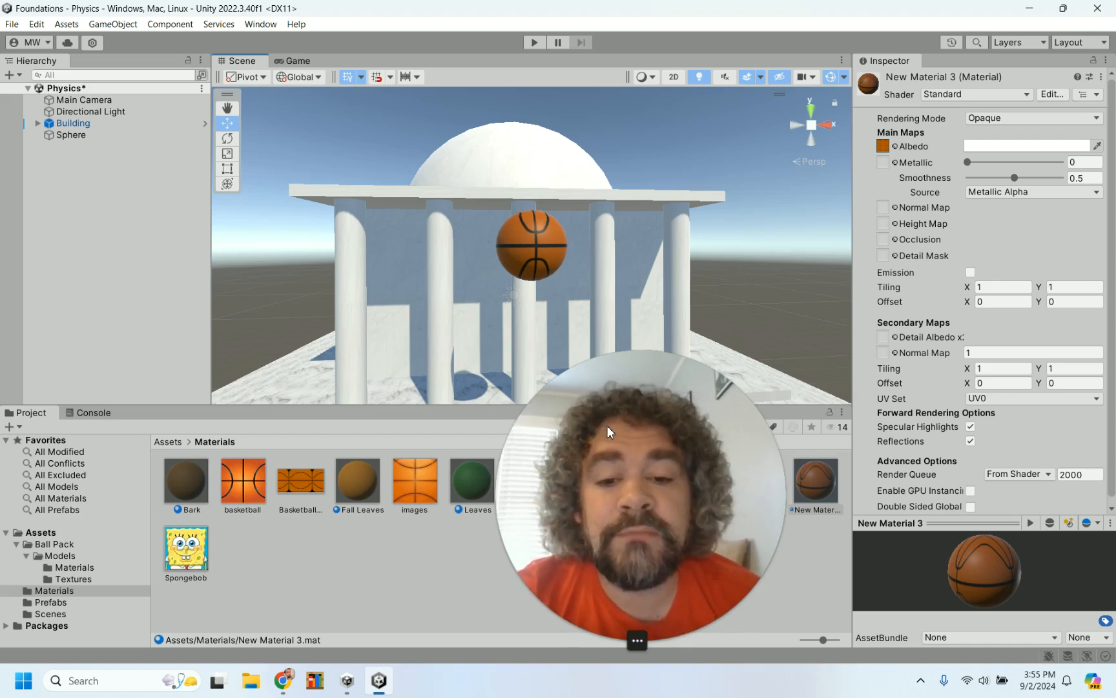
Play-test the scene to watch how the textured basketball falls and rolls down the stairs
key(ctrl+p)
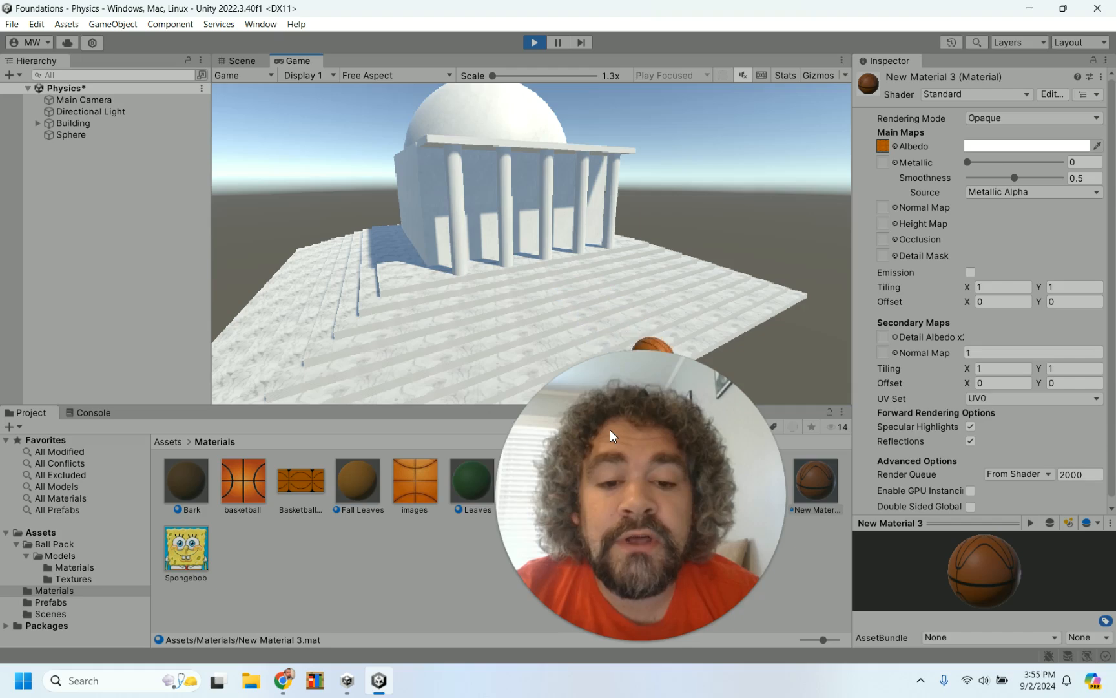
drag(610, 431, 743, 463)
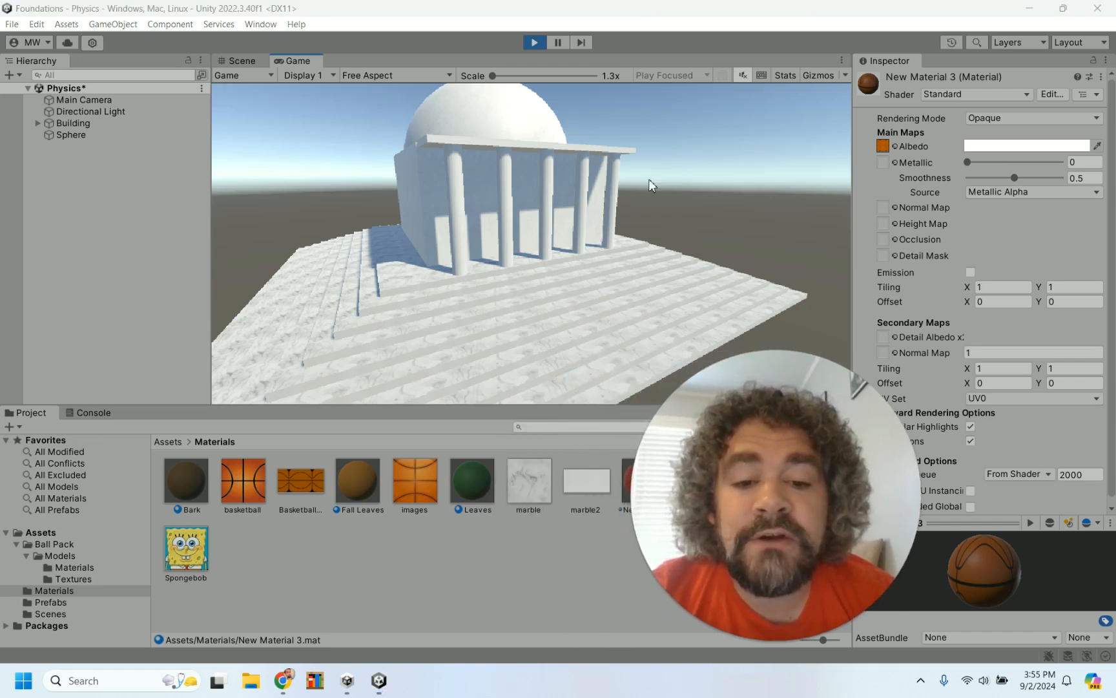
click(534, 43)
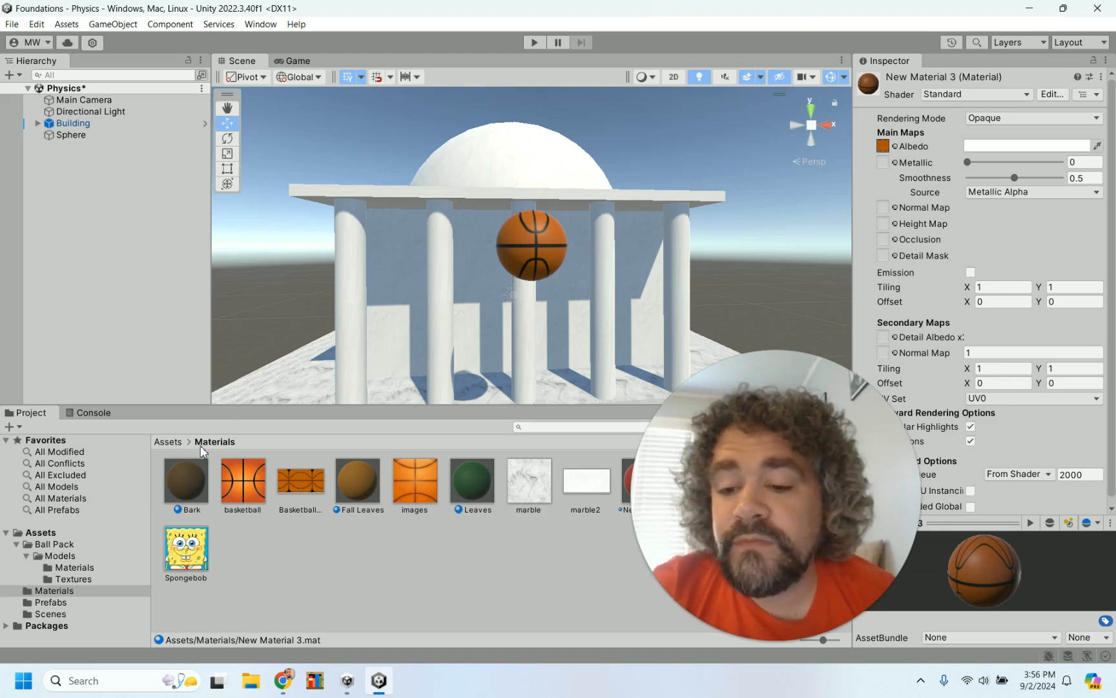
Create a physic material named Bounce in the Materials folder and set its Bounciness to 1
right_click(248, 545)
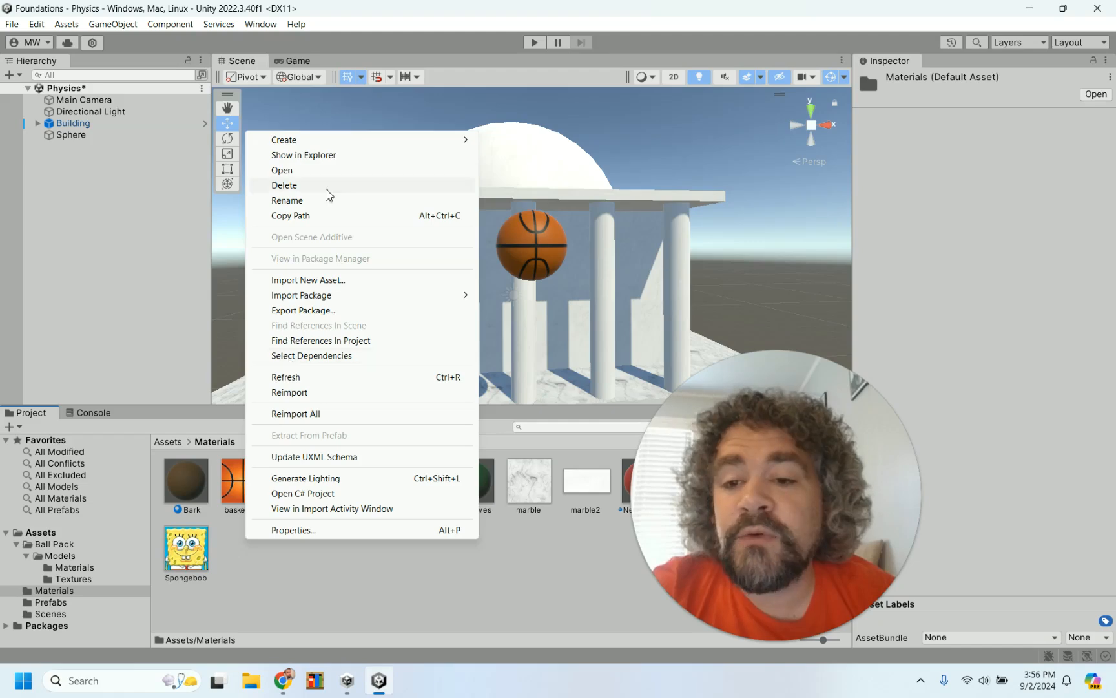
mouse_move(342, 144)
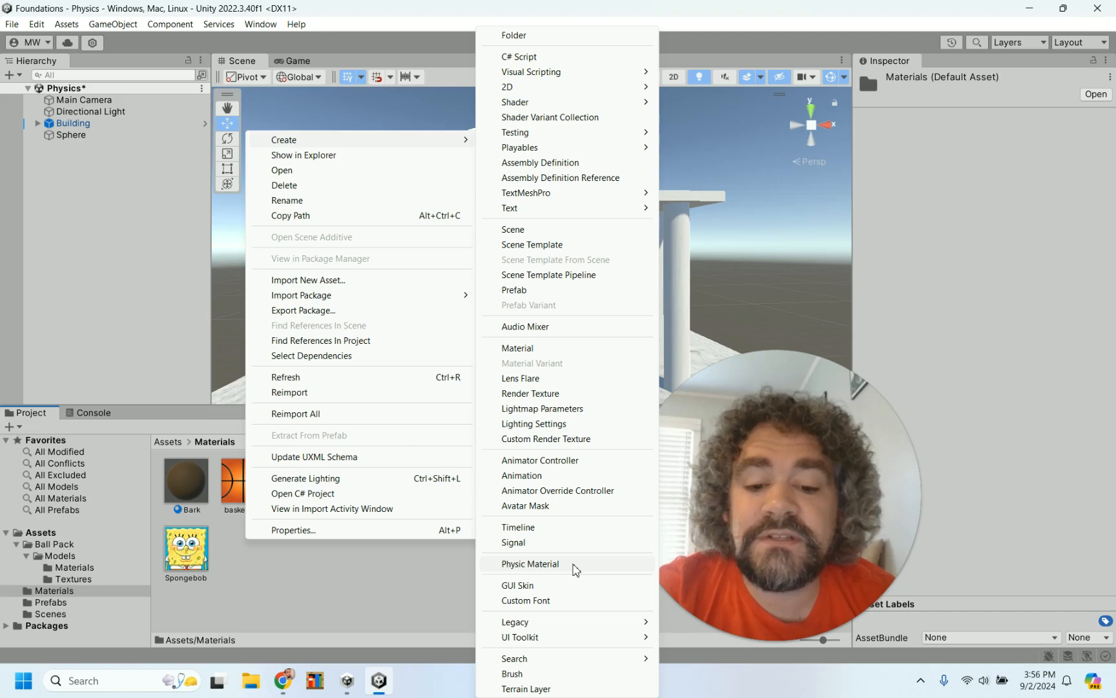
click(571, 564)
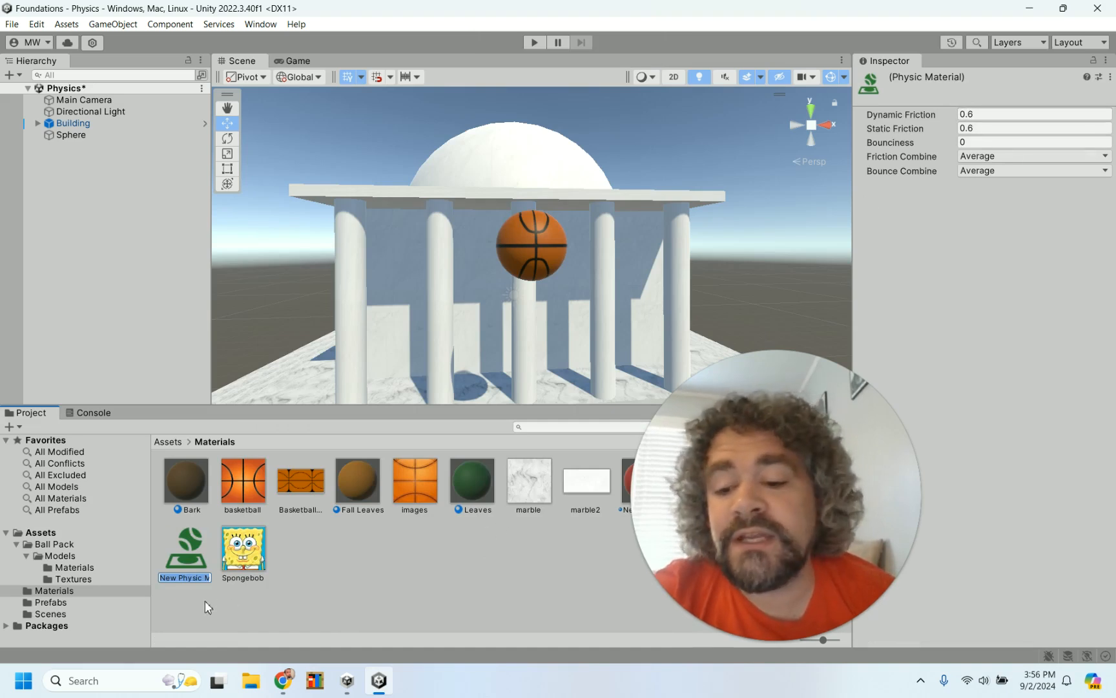
text(Bou)
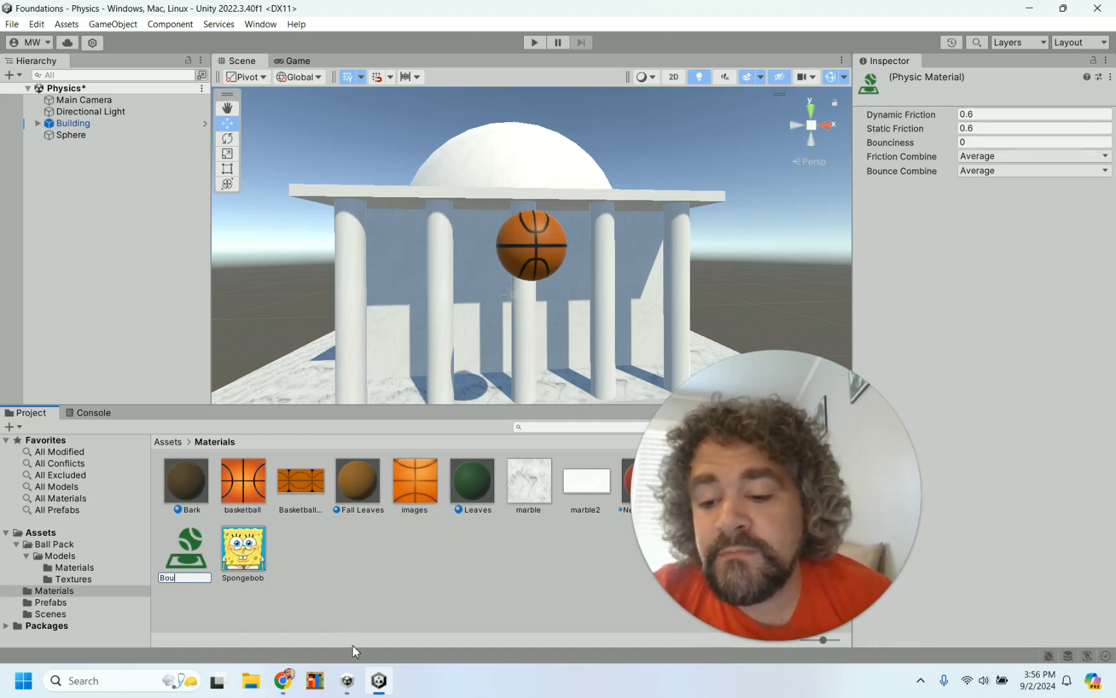
text(nce)
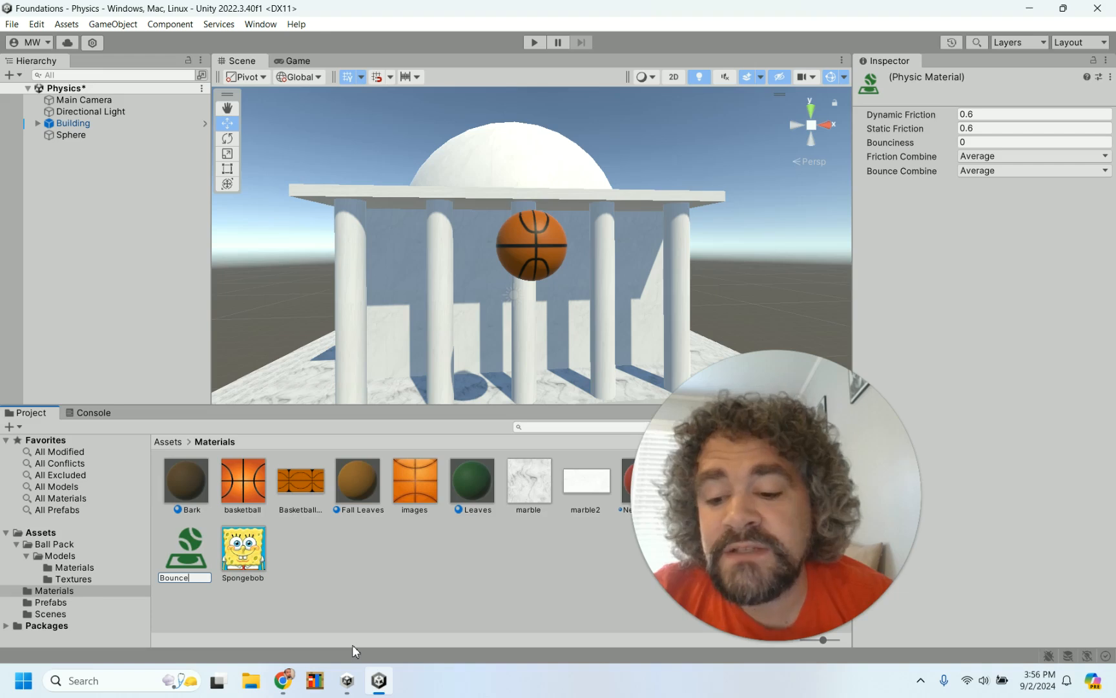
key(Return)
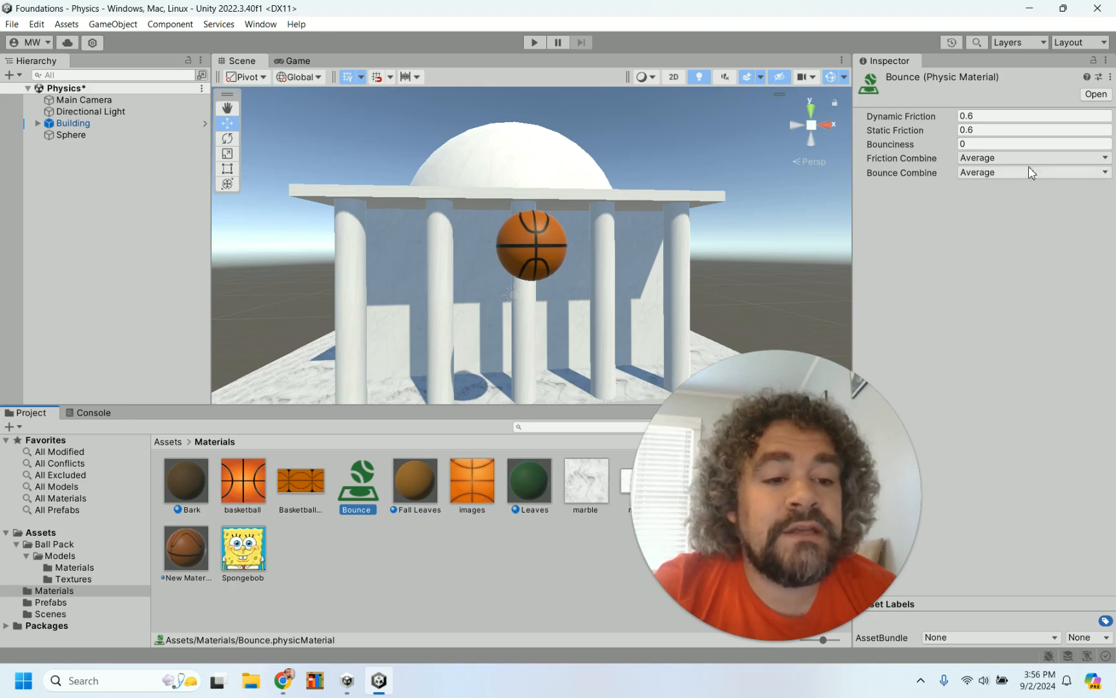
click(916, 144)
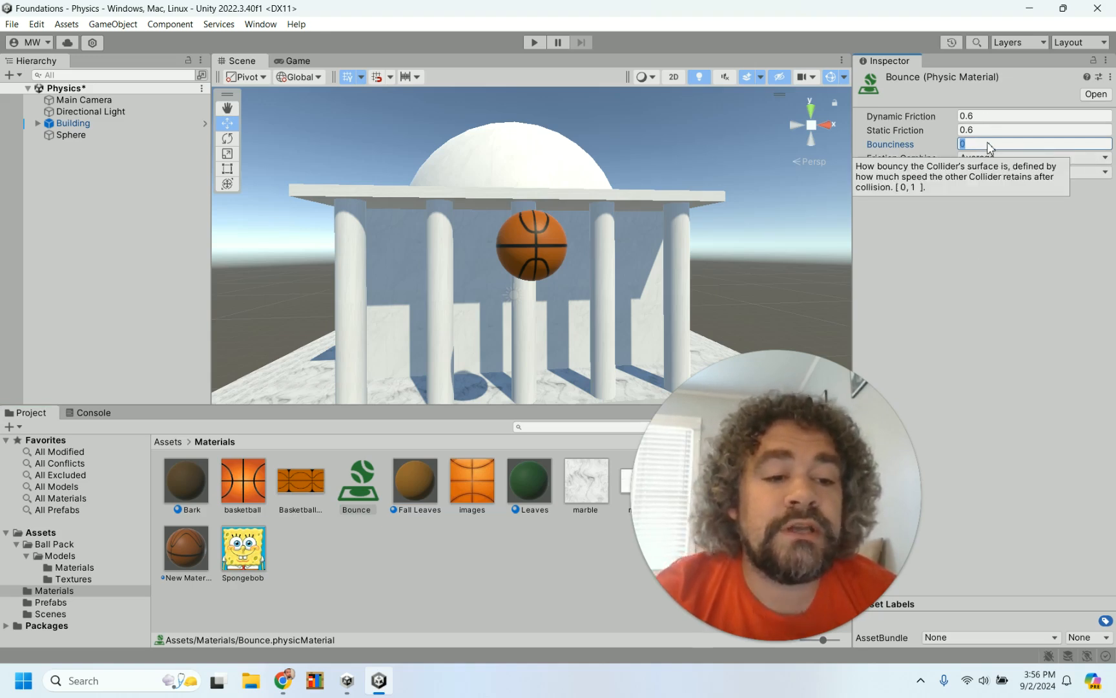
text(1)
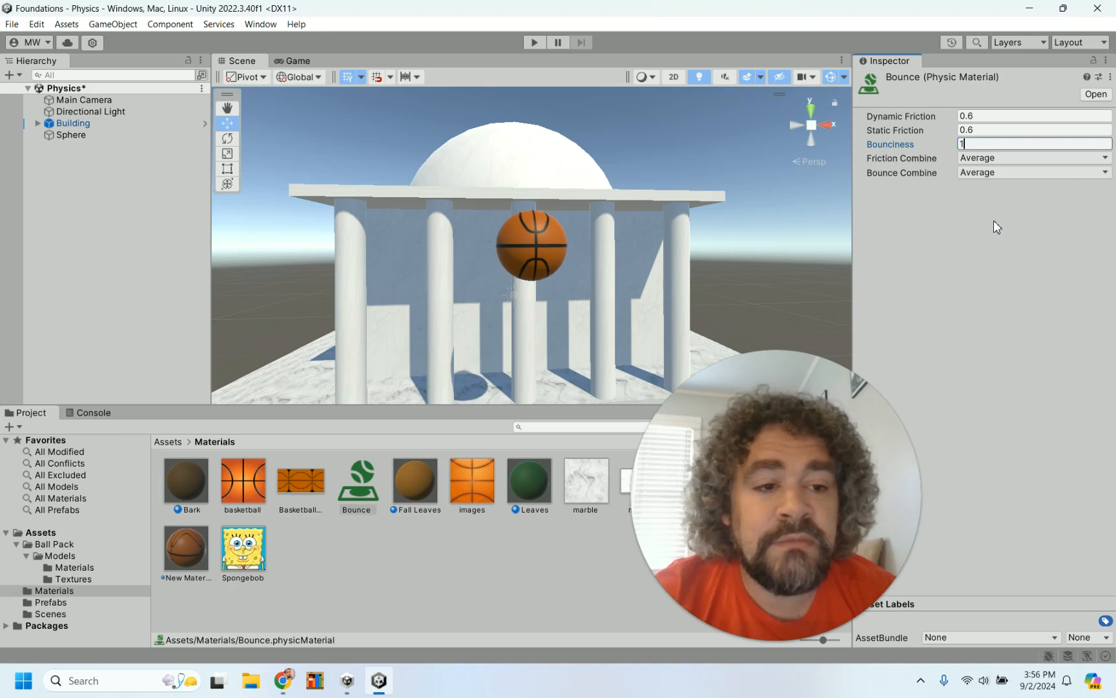
key(Return)
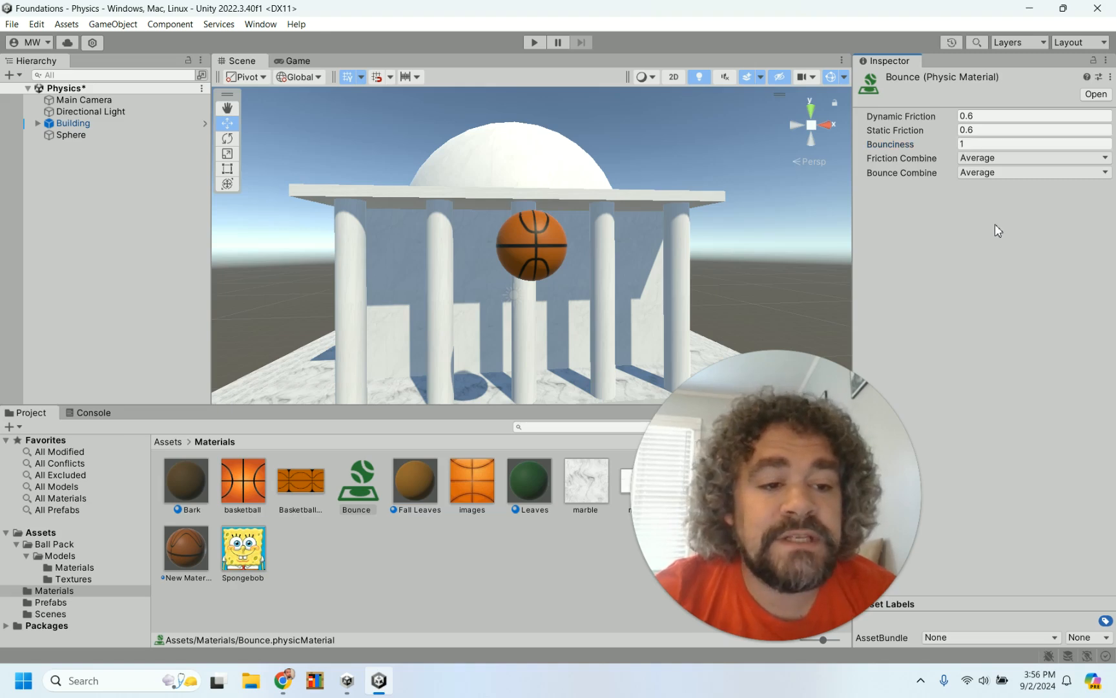
Play-test the scene once, and apply the Bounce physic material to the sphere as its Sphere Collider material
click(534, 42)
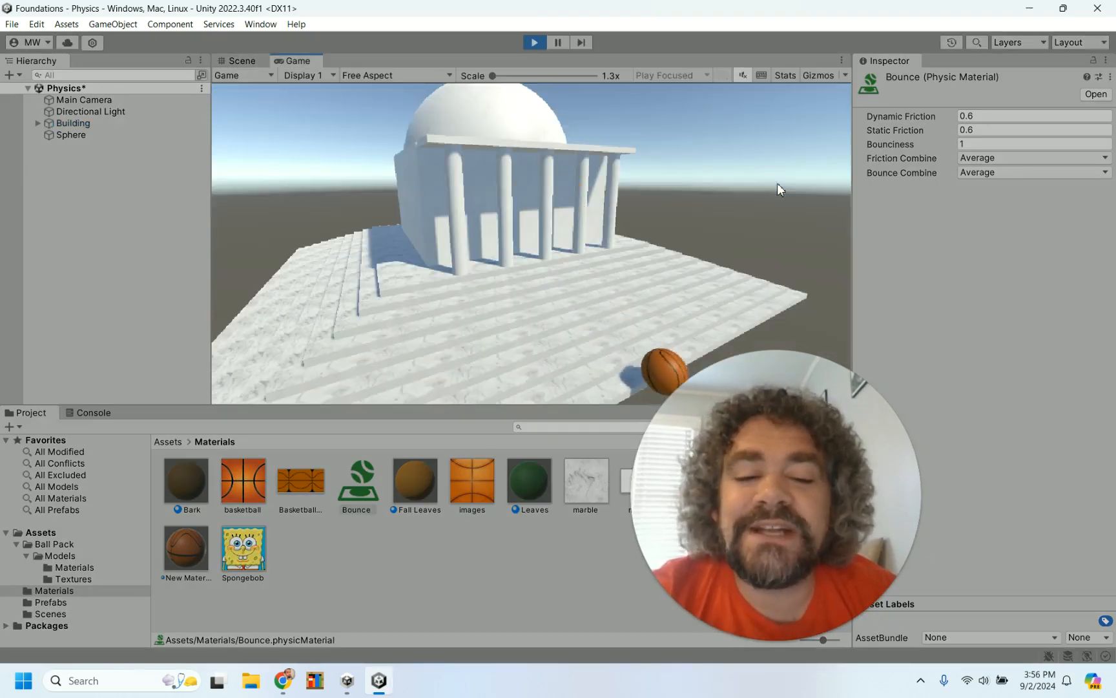
click(536, 42)
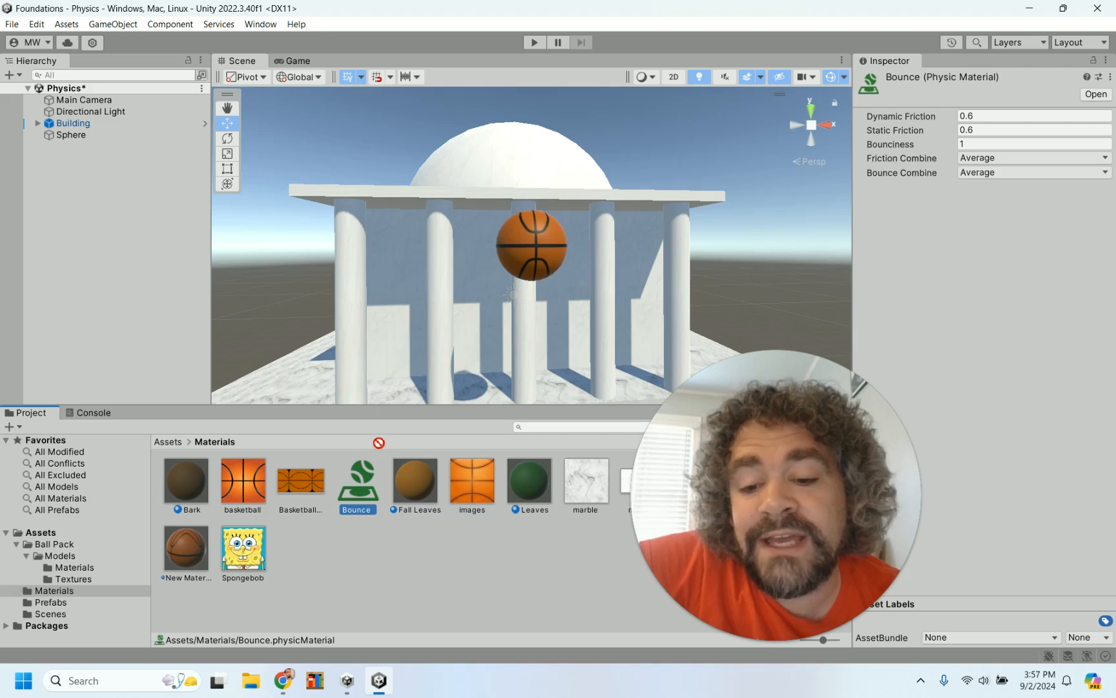
click(531, 239)
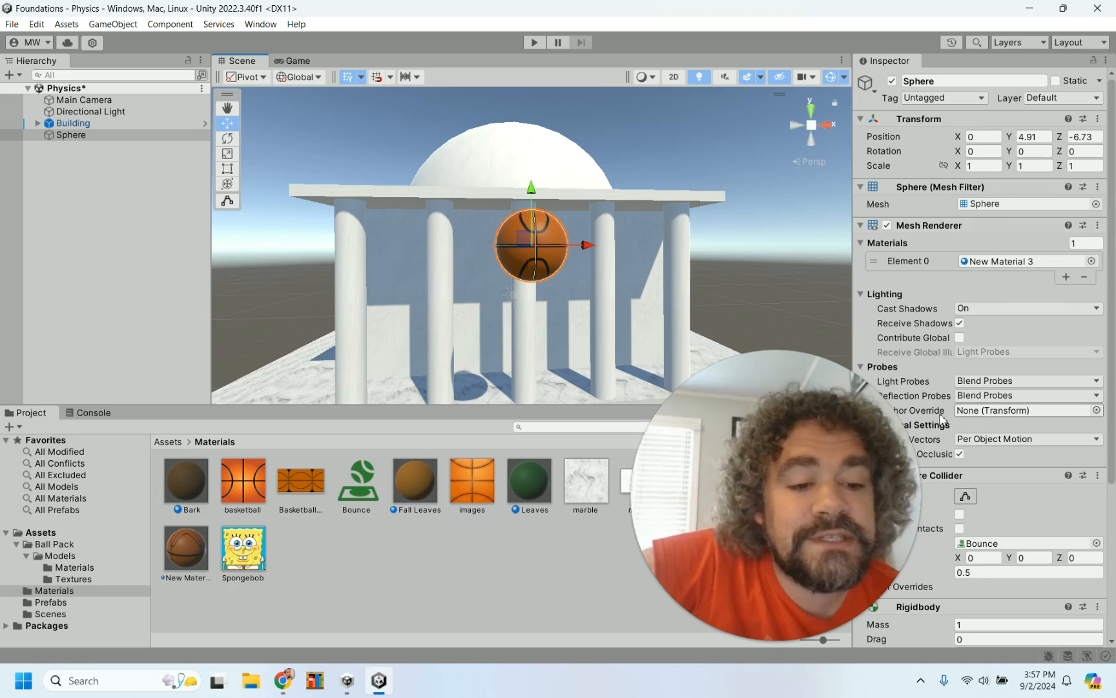
drag(847, 418, 772, 417)
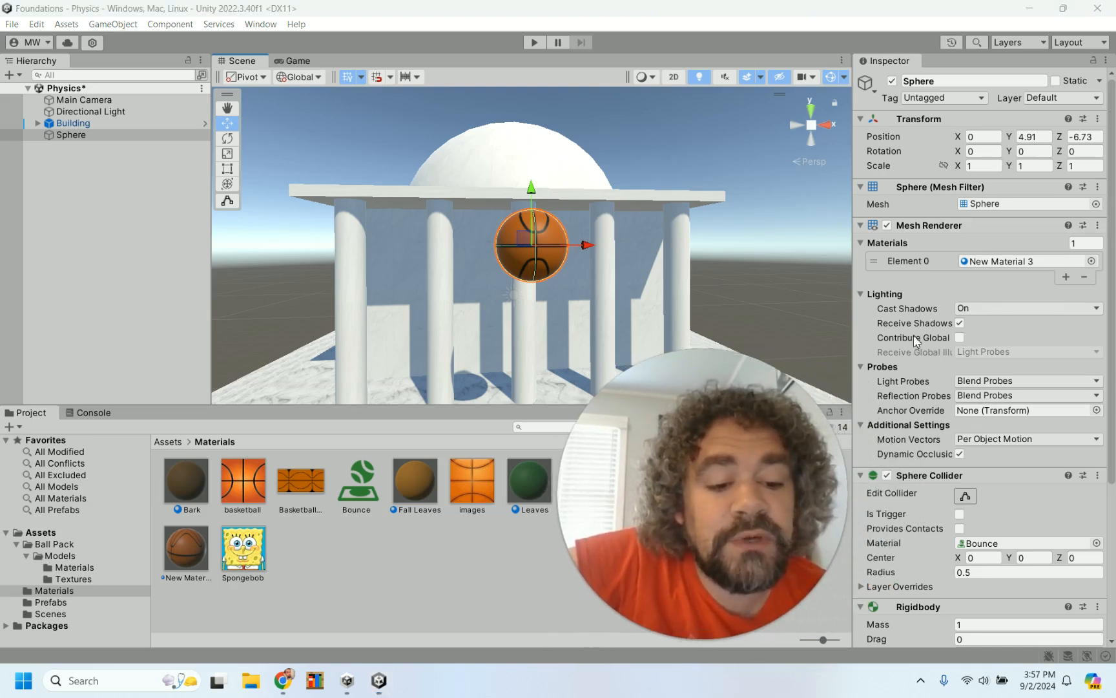
scroll(918, 339, down, 5)
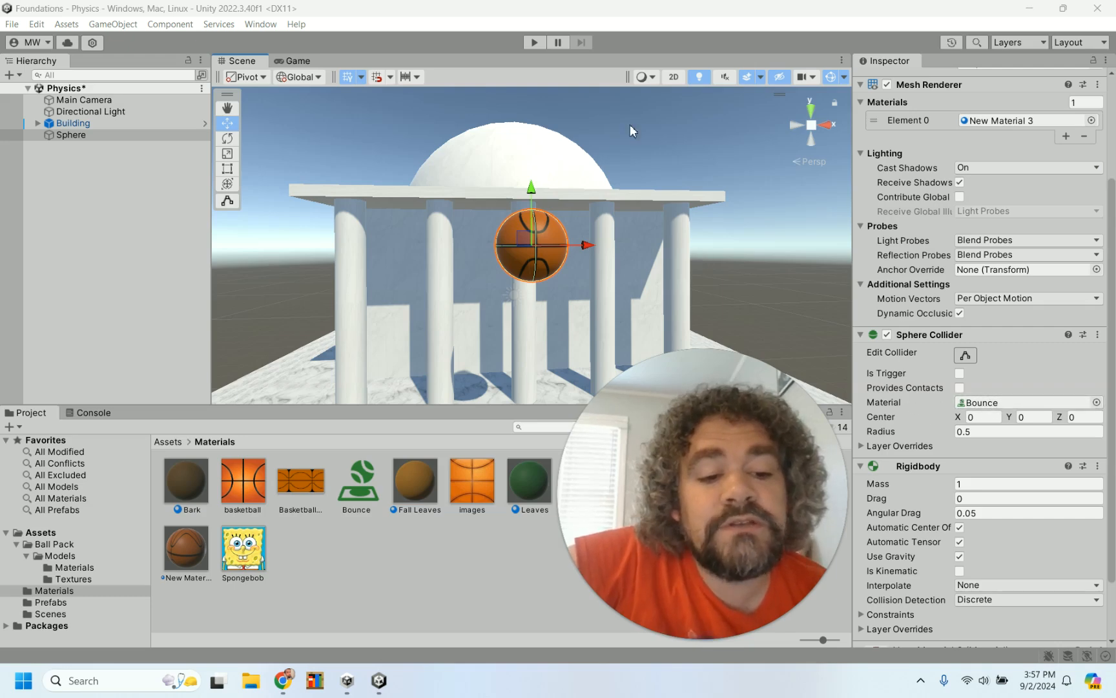
Play-test the scene twice to check how the sphere bounces with the Bounce material on its collider
click(538, 43)
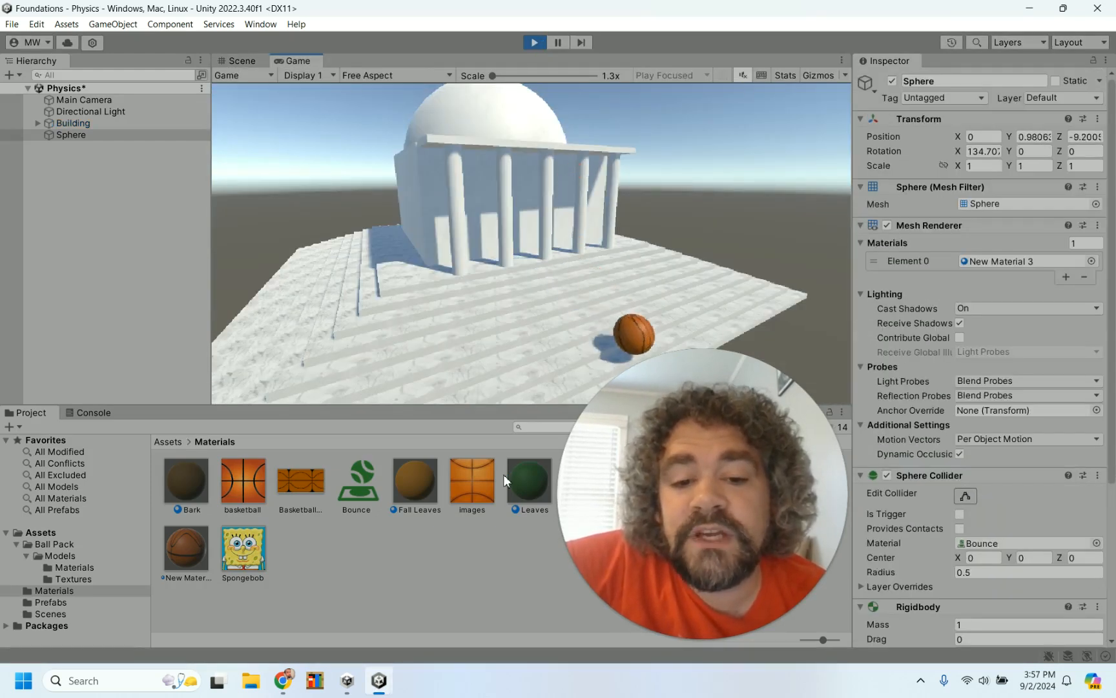
click(534, 44)
click(535, 43)
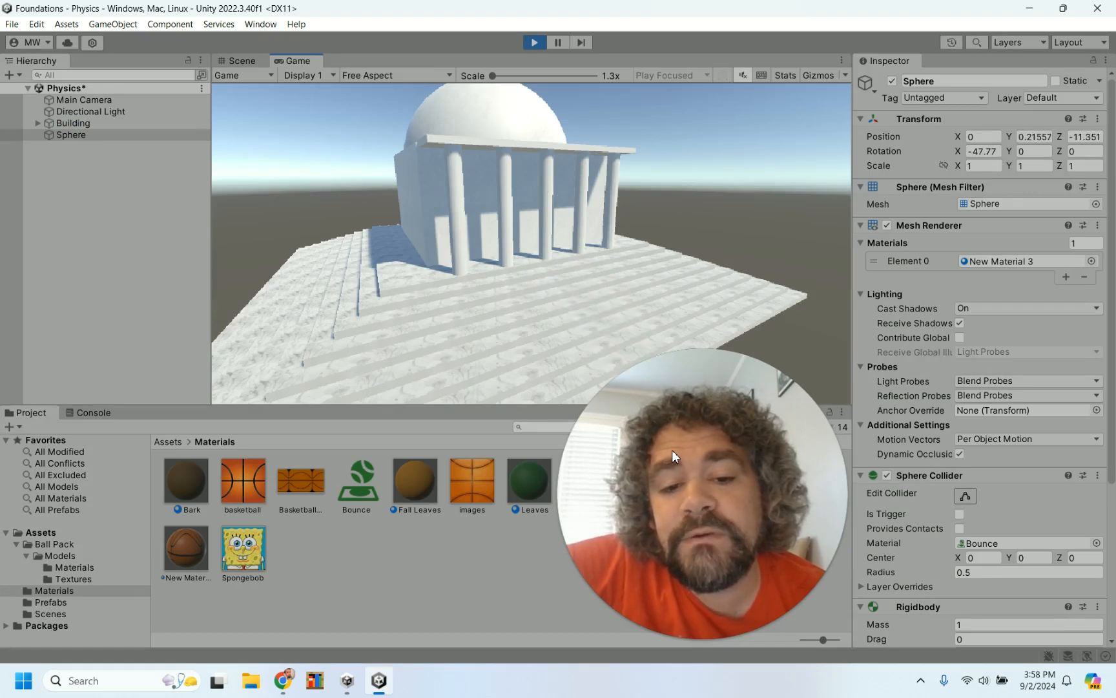
click(535, 43)
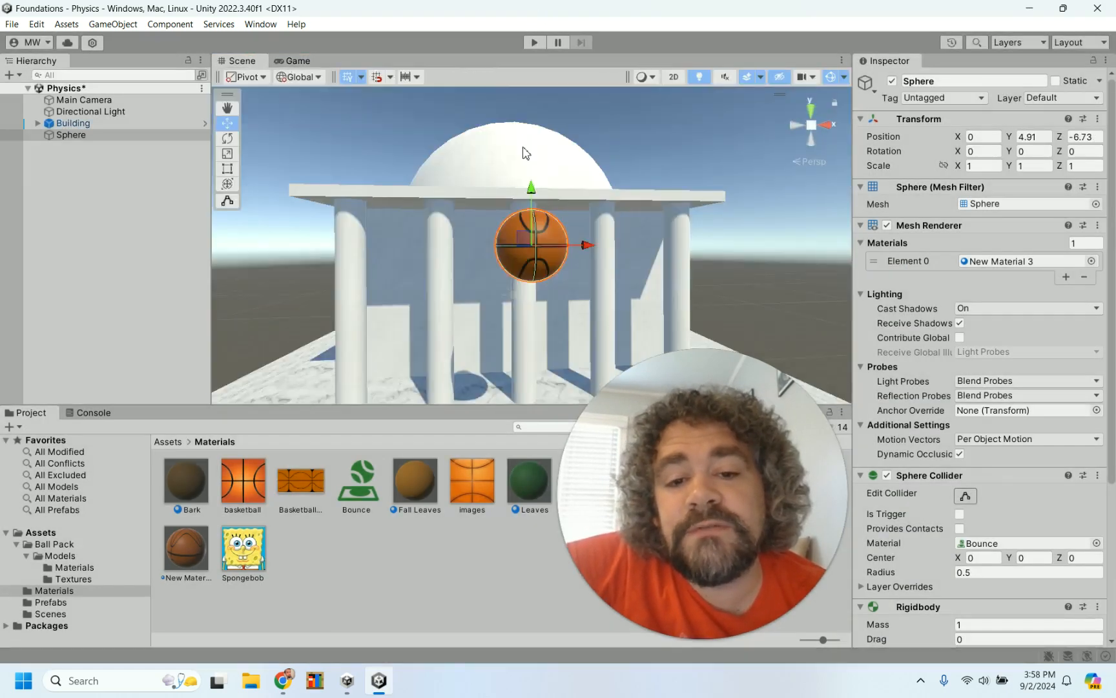
Raise the sphere above the dome to about Y 11.01, Z -2.46, and play-test its fall
drag(531, 188, 536, 97)
drag(527, 149, 535, 186)
drag(520, 112, 524, 48)
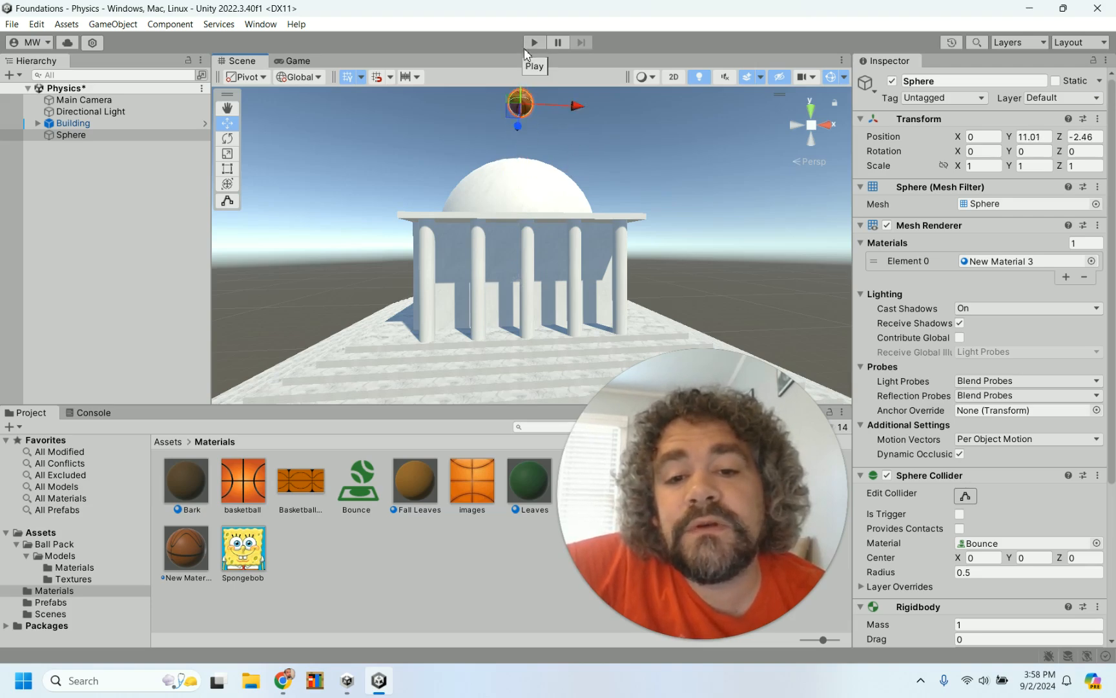
click(534, 42)
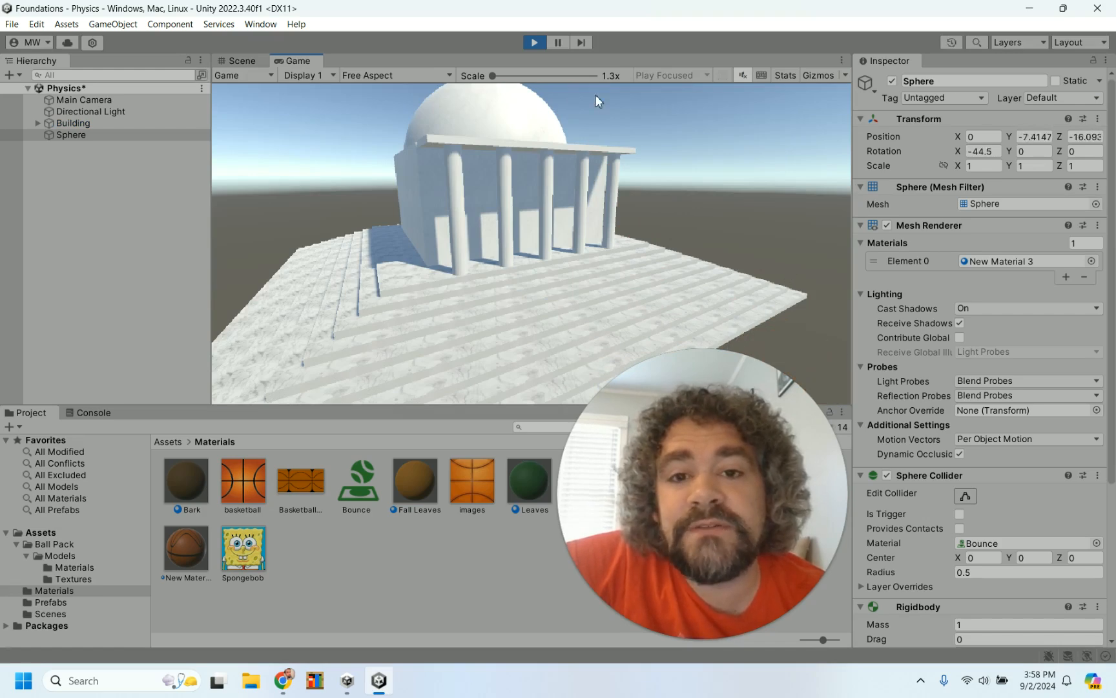
click(534, 42)
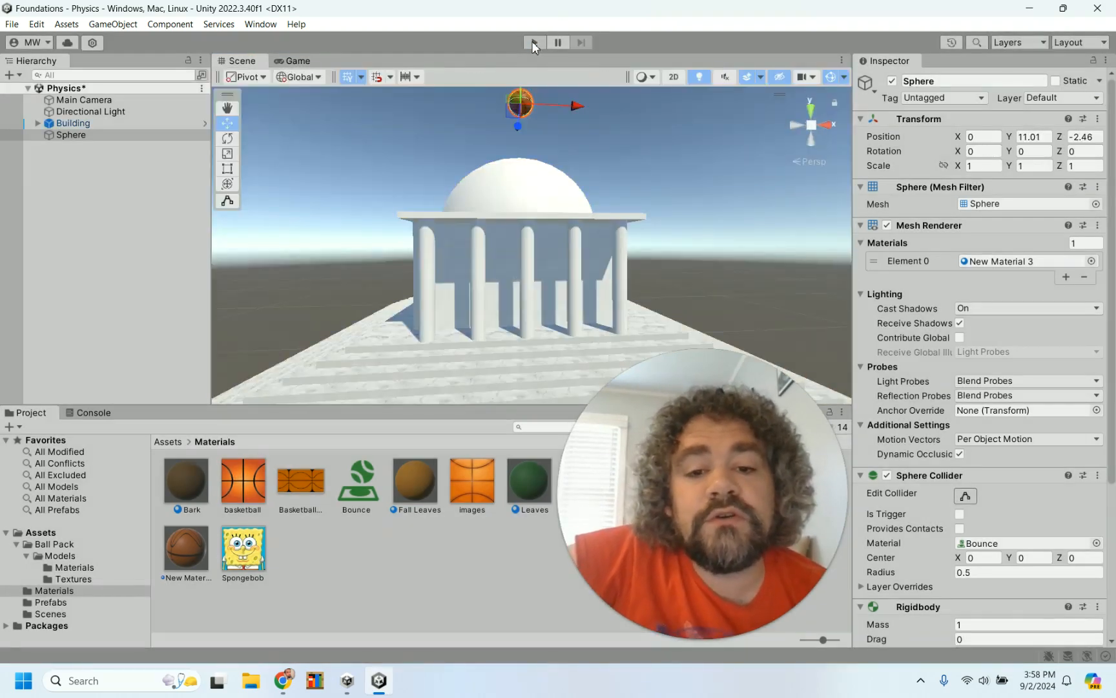
Try Maximum as the Bounce Combine mode of the Bounce physic material and play-test the scene
click(381, 489)
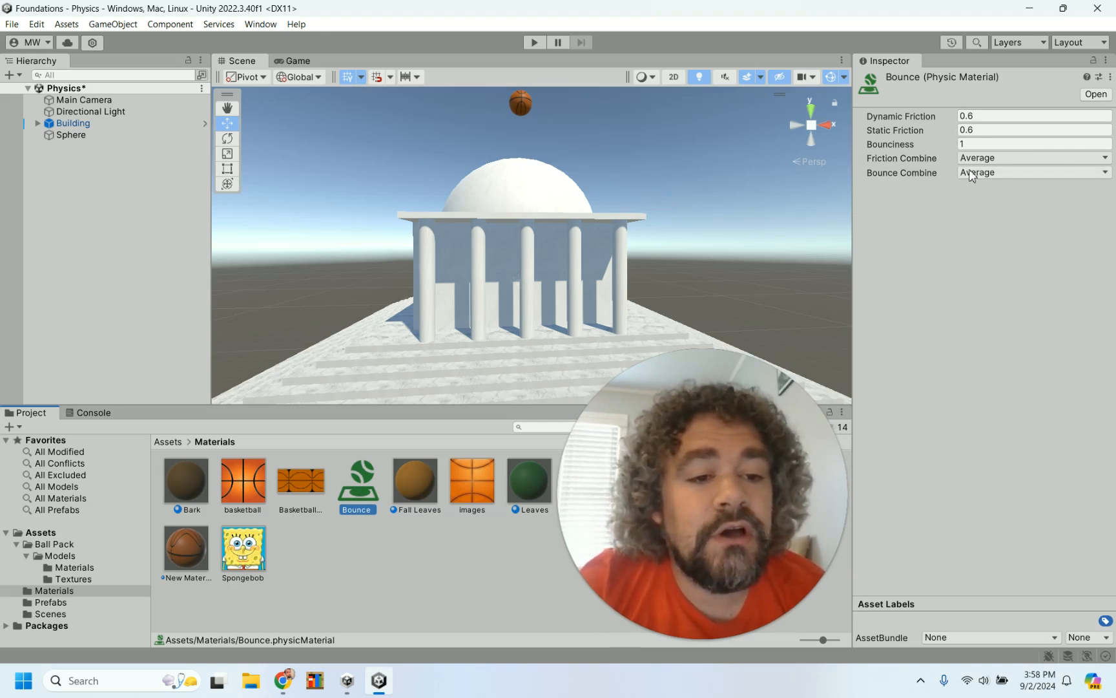
click(1005, 173)
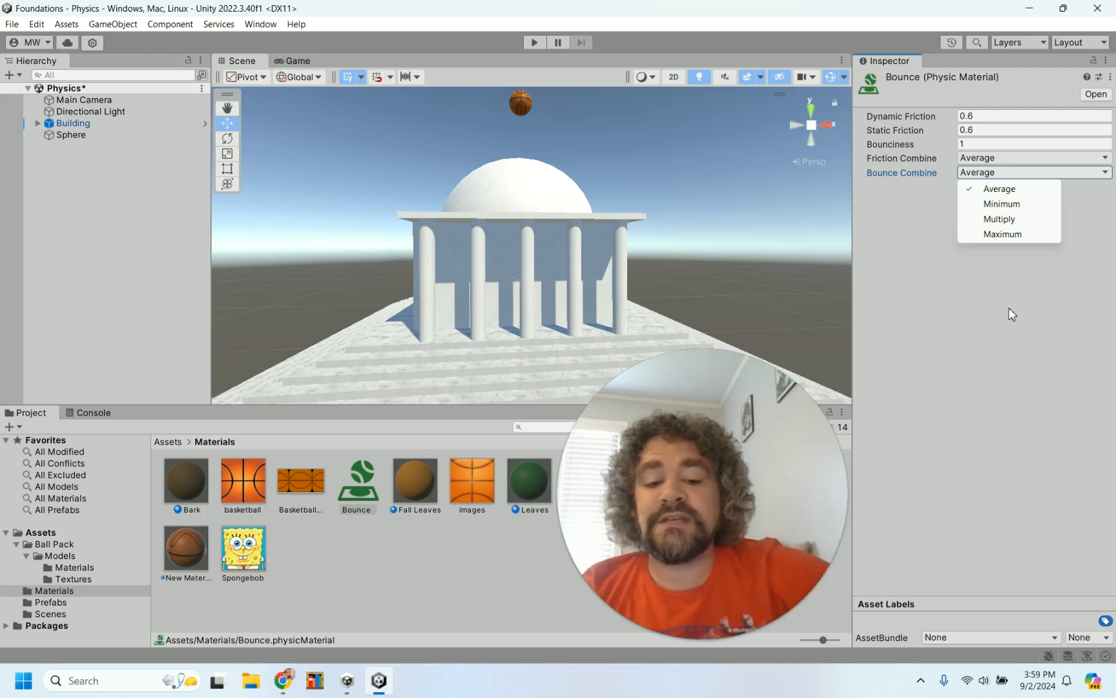
click(1000, 234)
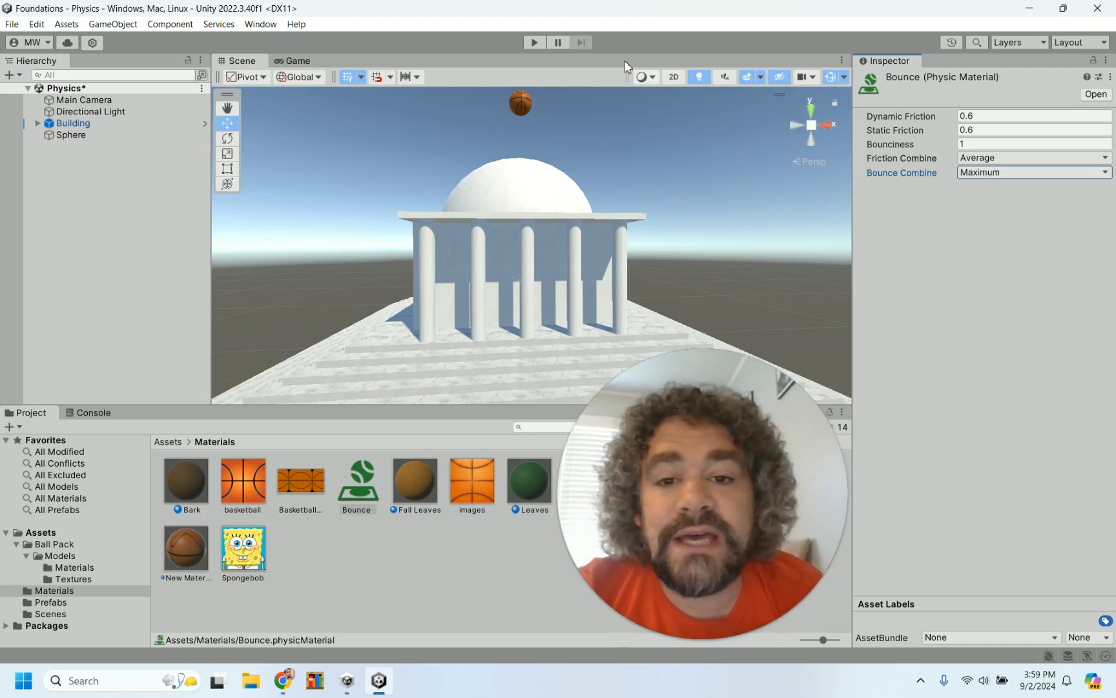
click(538, 42)
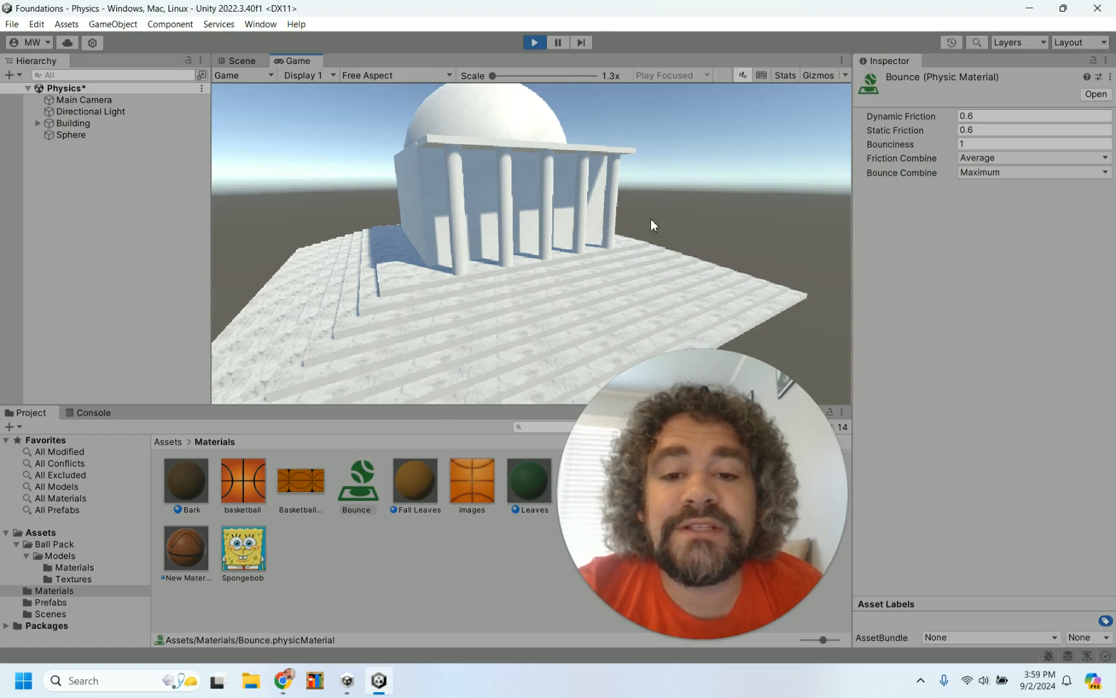
click(540, 43)
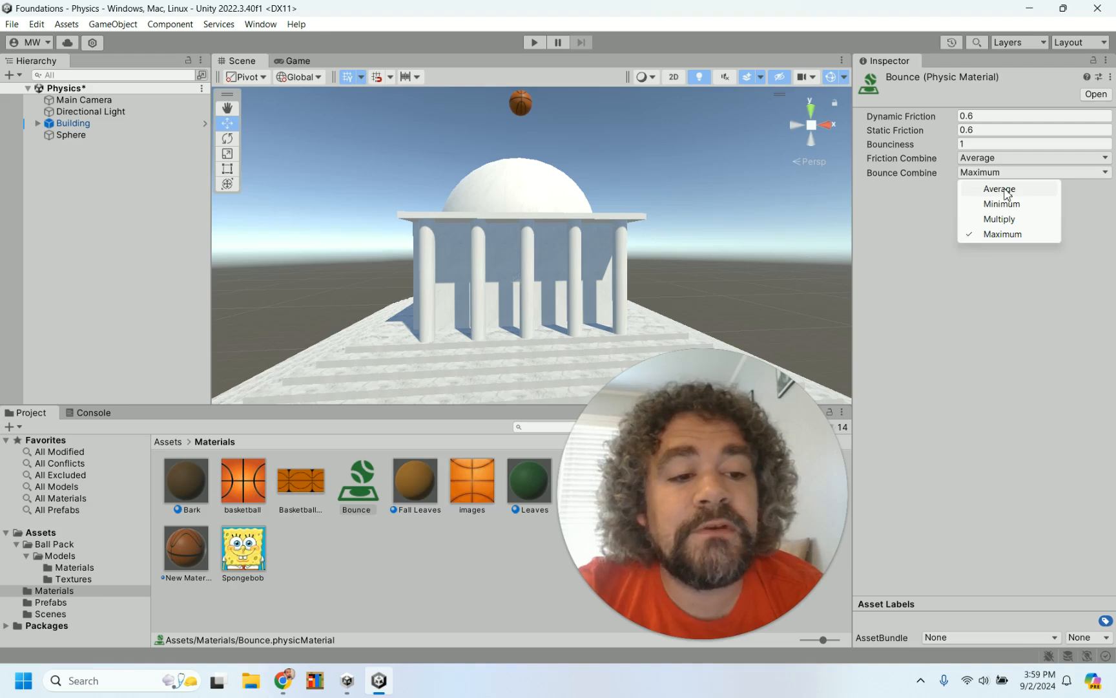
Set the Bounce material's Bounce Combine to Average and its Bounciness to 0.5, and play-test the scene
click(1001, 189)
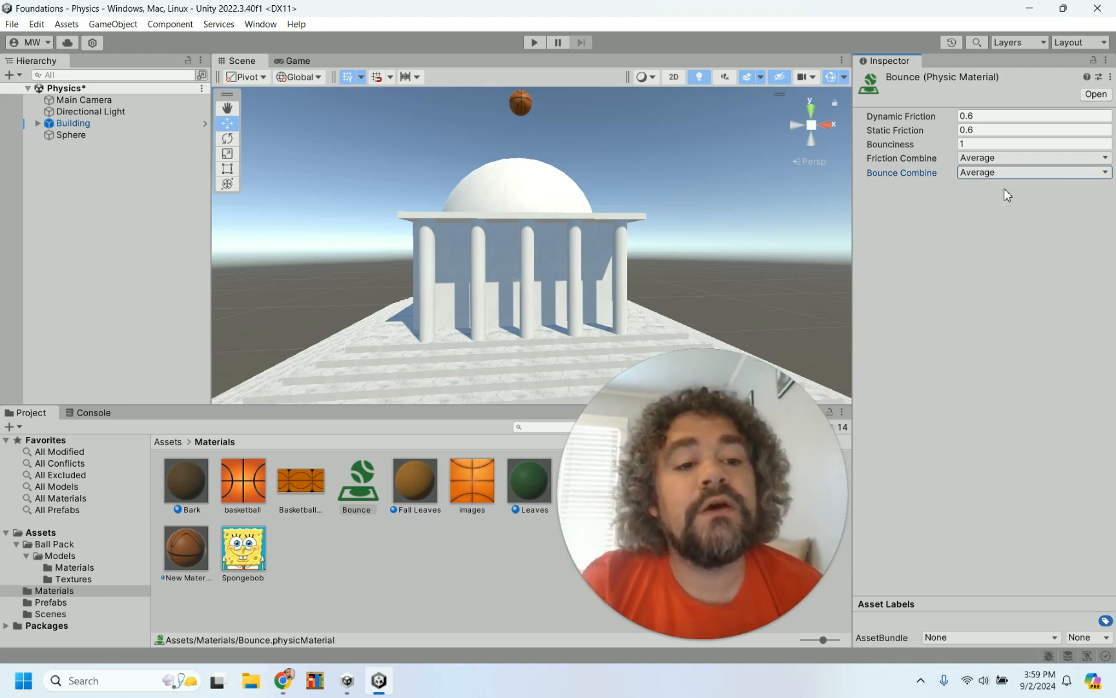
click(981, 145)
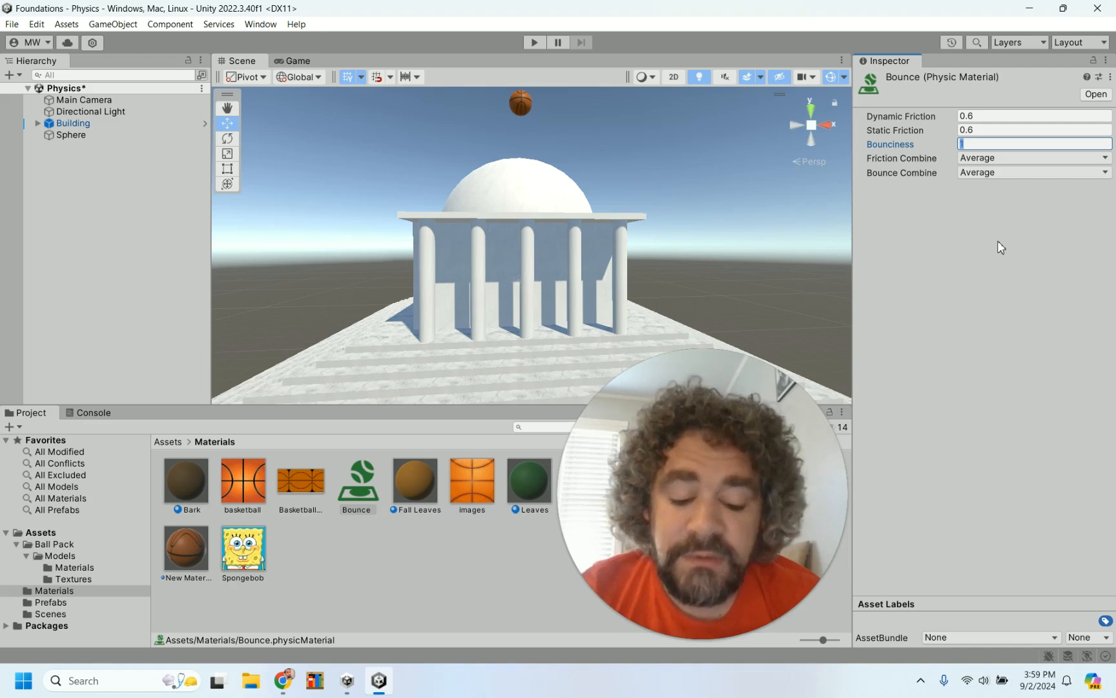
text(0.5)
key(Return)
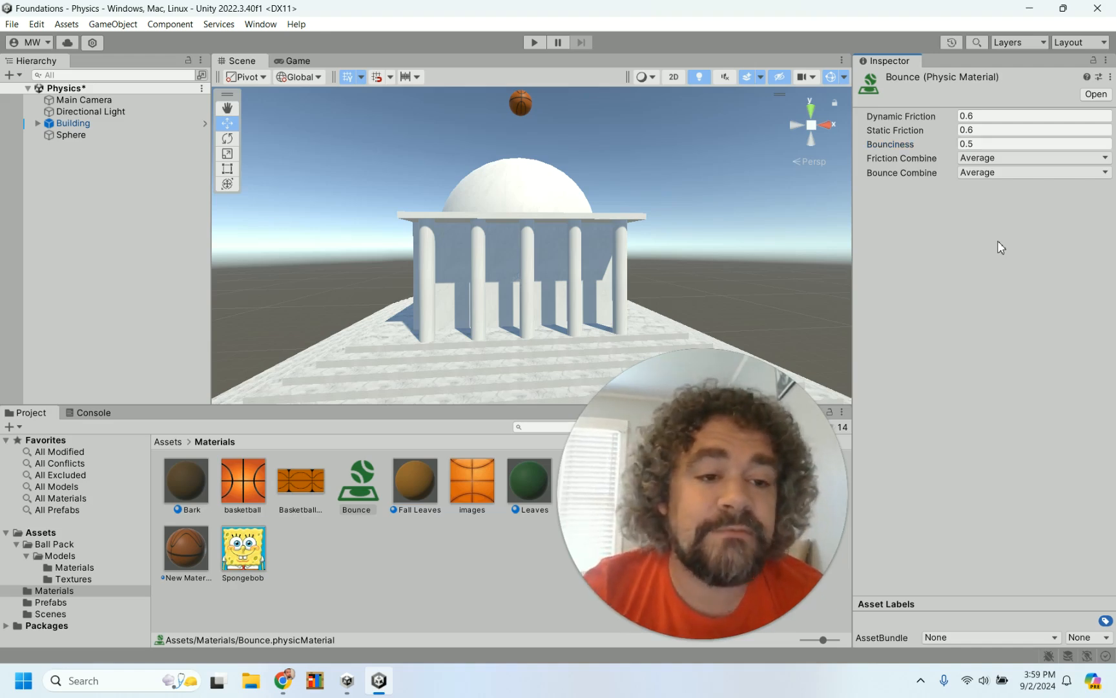
click(535, 42)
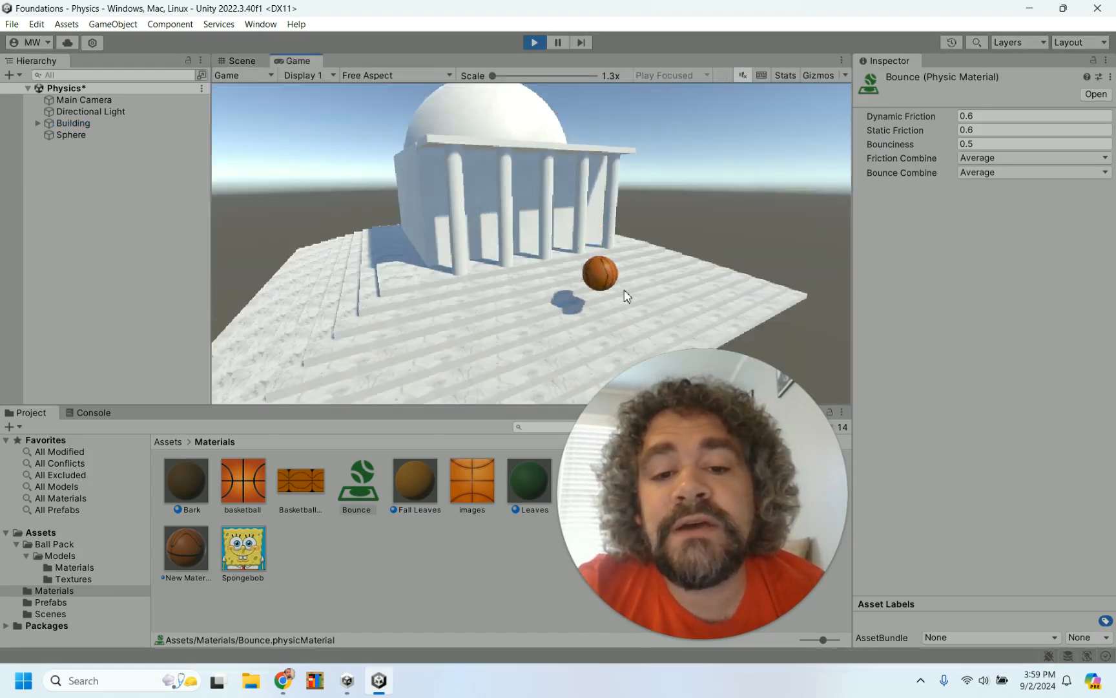
click(534, 42)
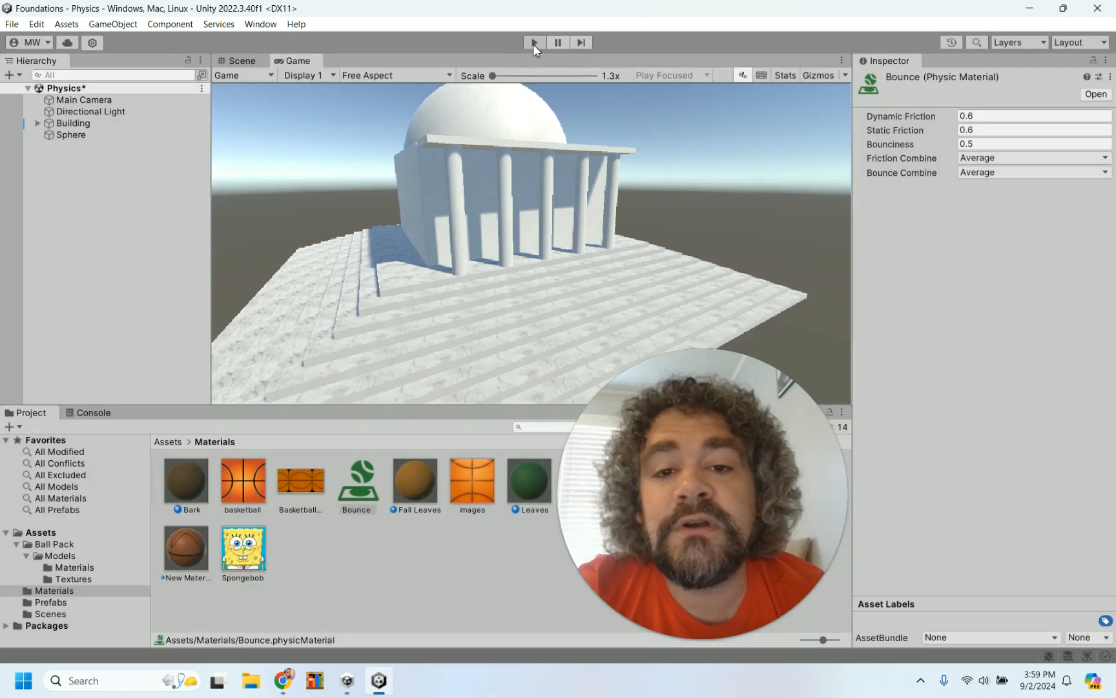
scroll(506, 308, down, 5)
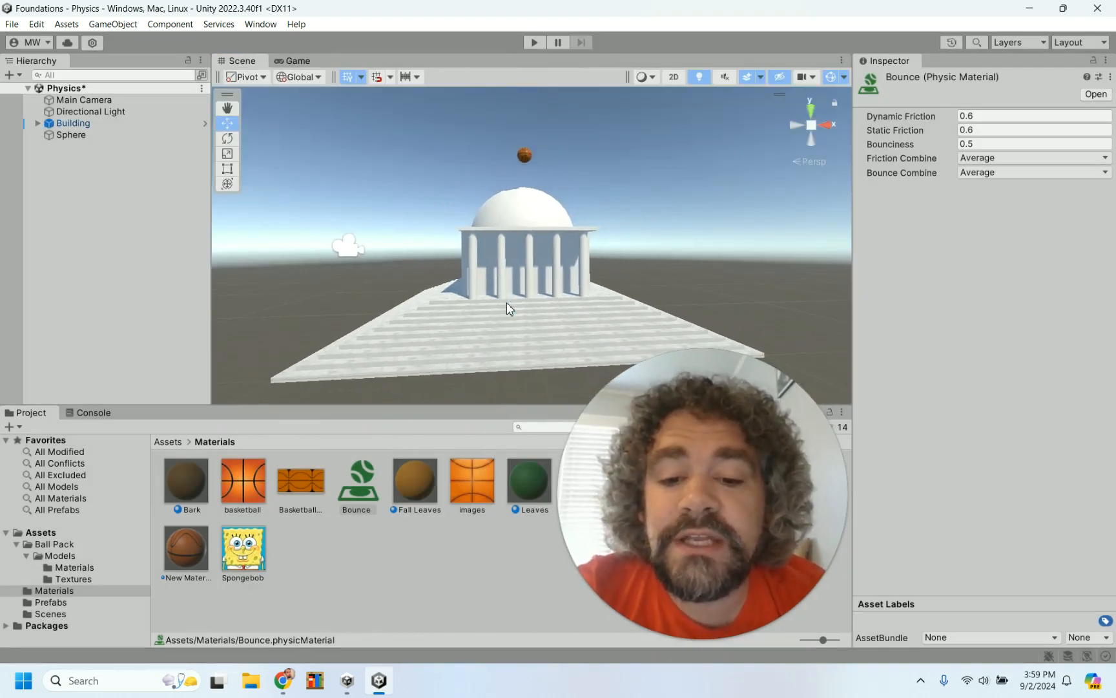
scroll(507, 309, up, 3)
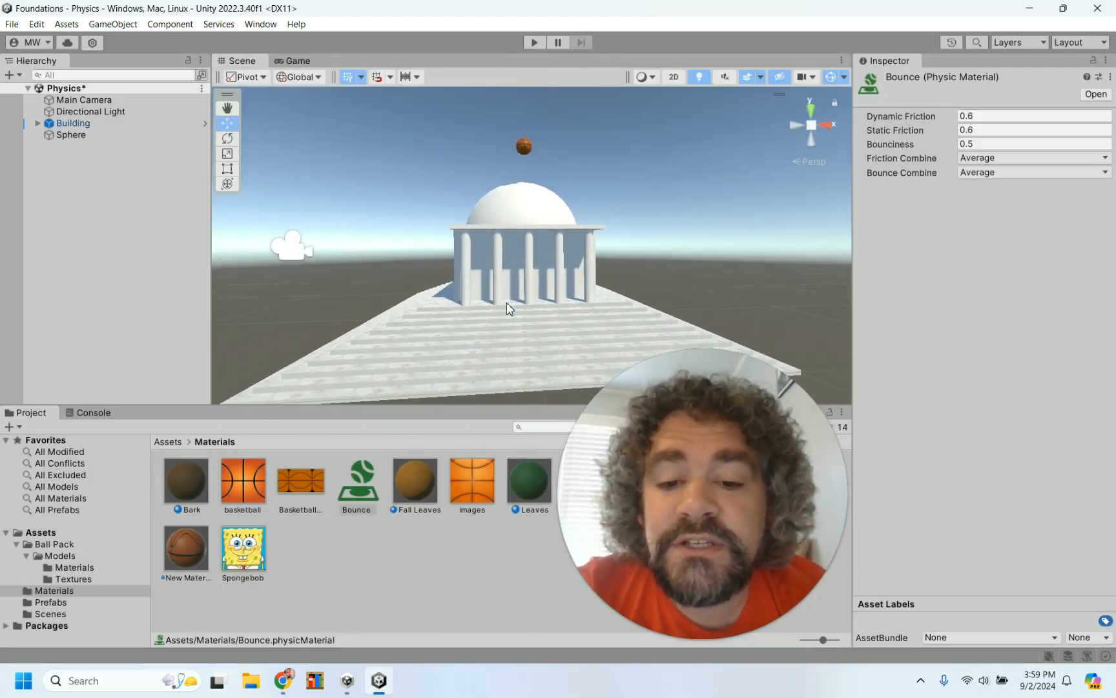